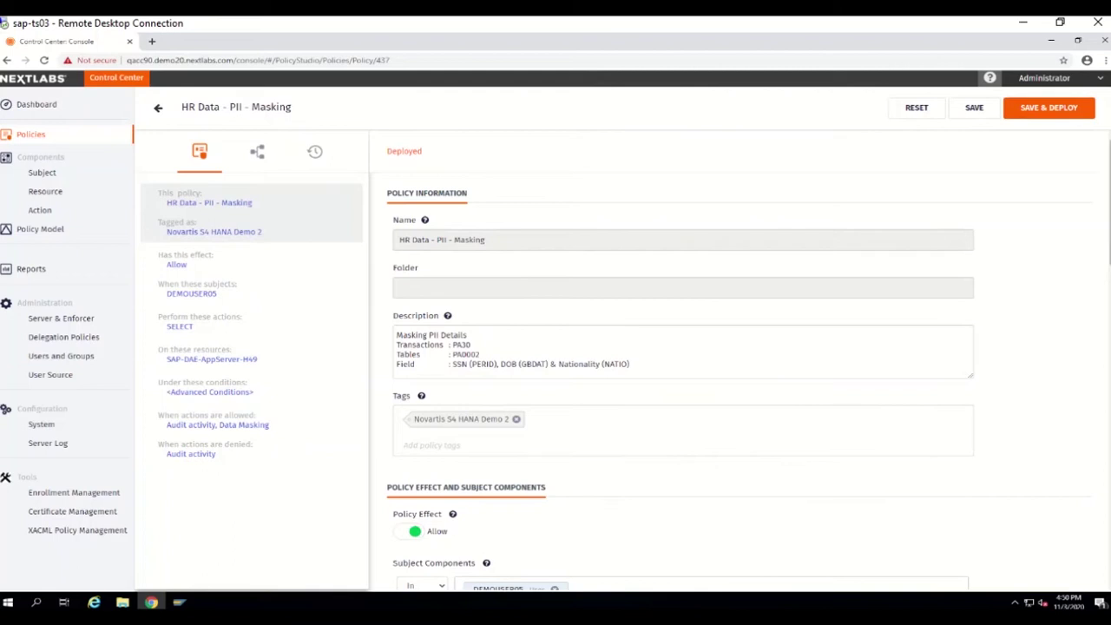
Show the Data Masking settings under the On Allow obligations of the HR Data - PII - Masking policy
scroll(1108, 248, "down", 1)
left_click_drag(1108, 248, 1087, 542)
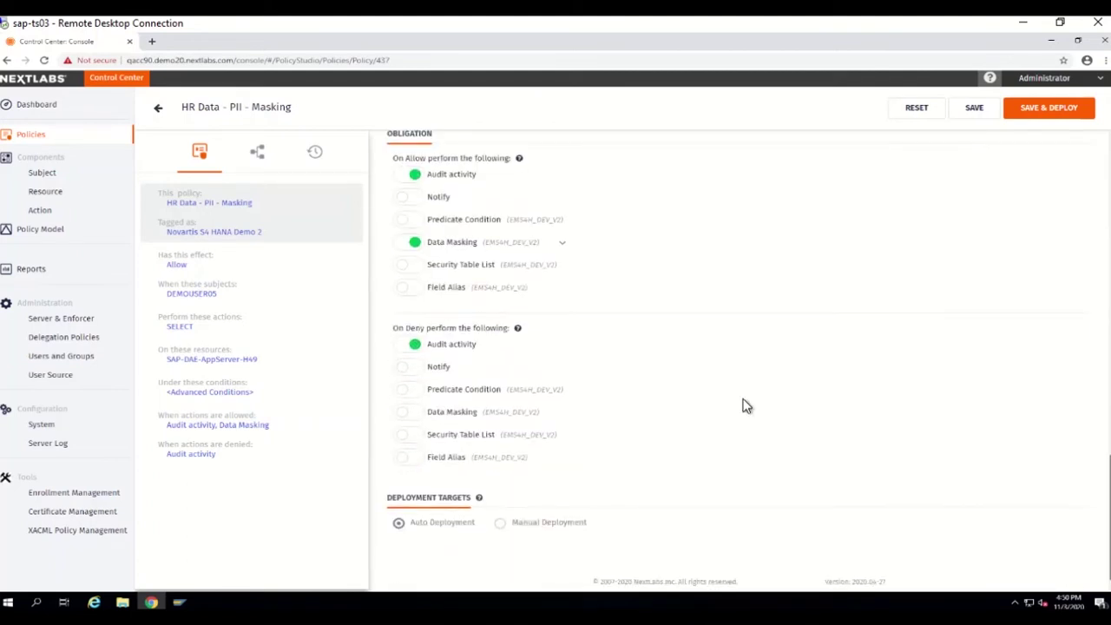
left_click(563, 244)
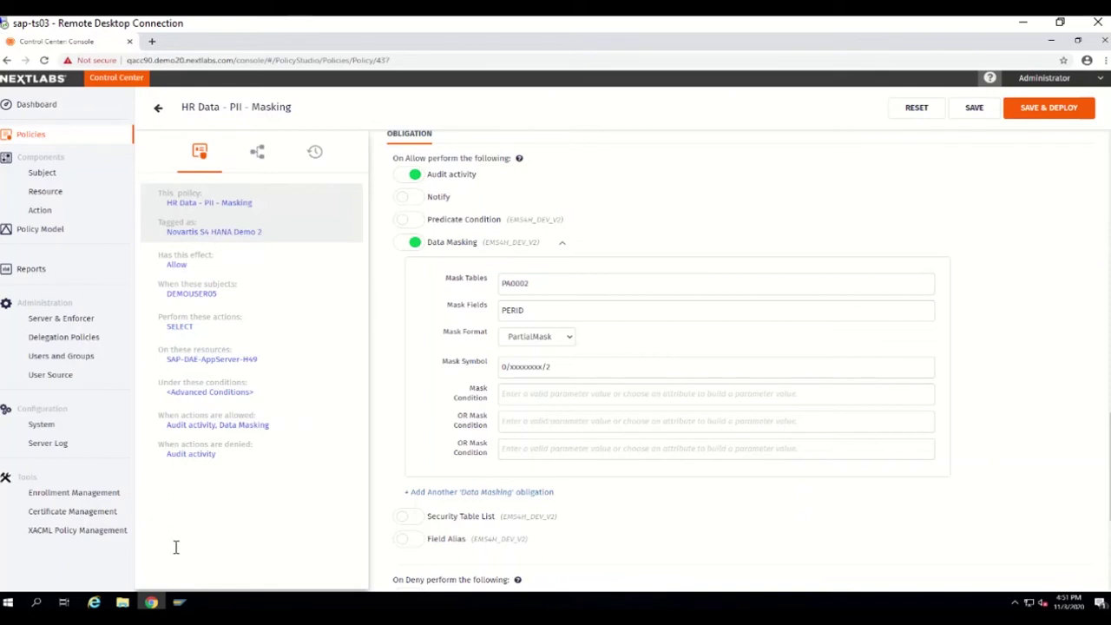
Switch to the DEMOUSER05 SAP session showing table BUT0BK and start the Flexible Employee Data transaction with /npar1
mouse_move(180, 603)
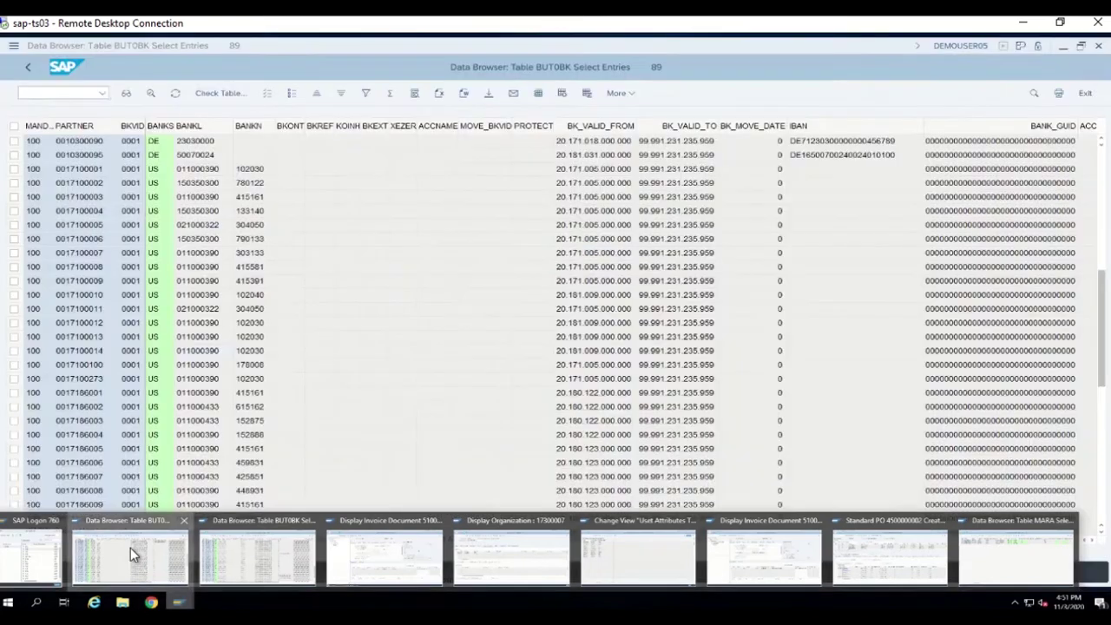
left_click(131, 548)
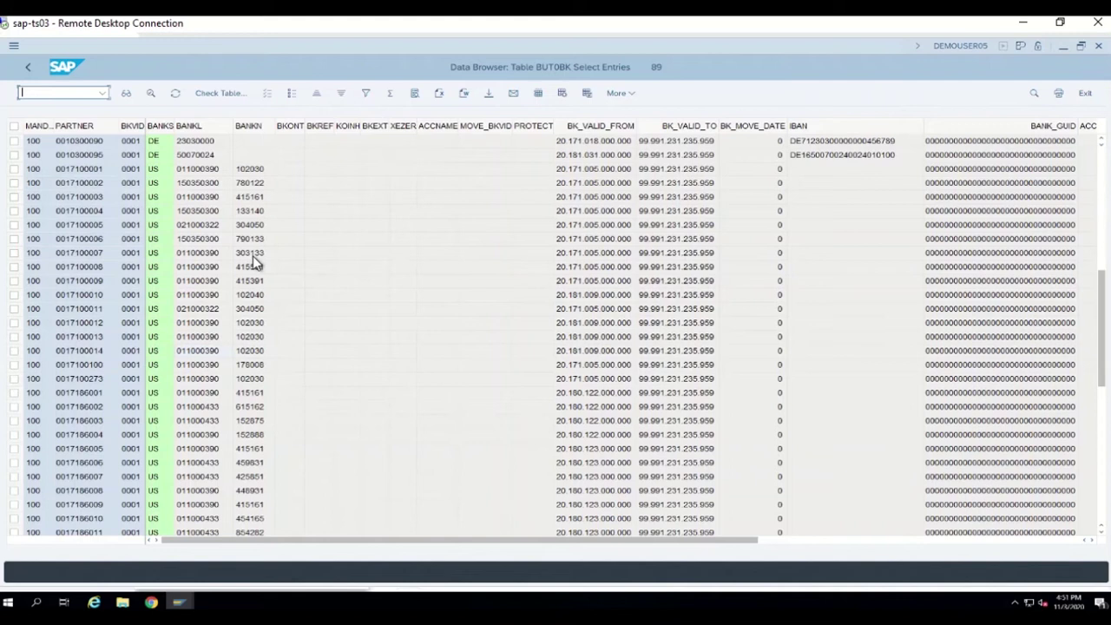
type("/npar1")
key("Return")
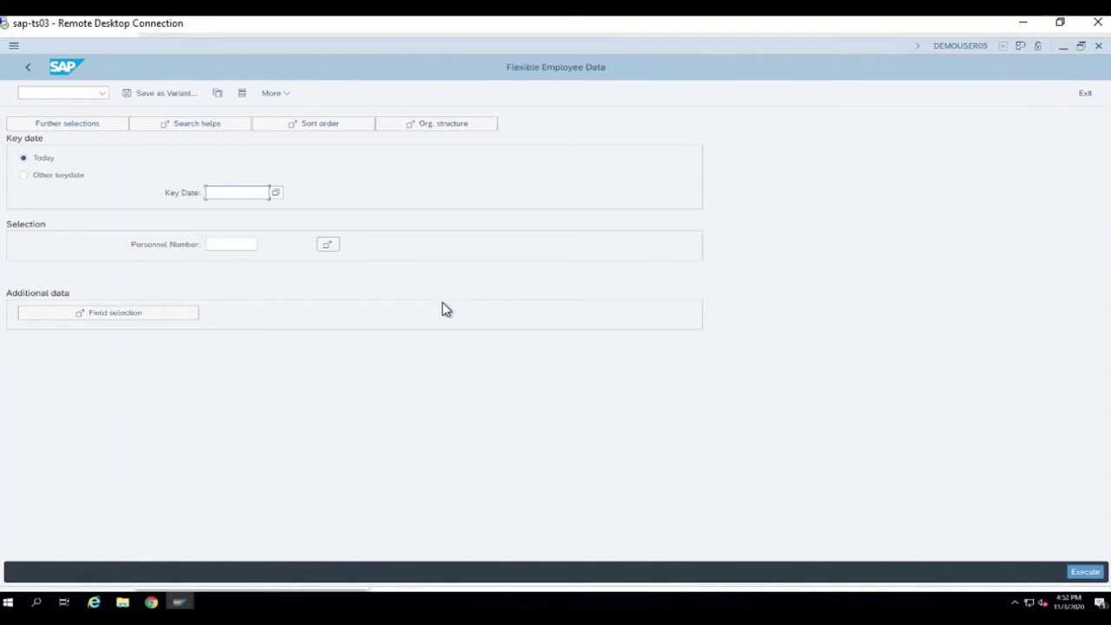
Load the /DEFAUT variant with the Created By filter cleared, and run the Flexible Employee Data report
left_click(218, 93)
left_click(337, 359)
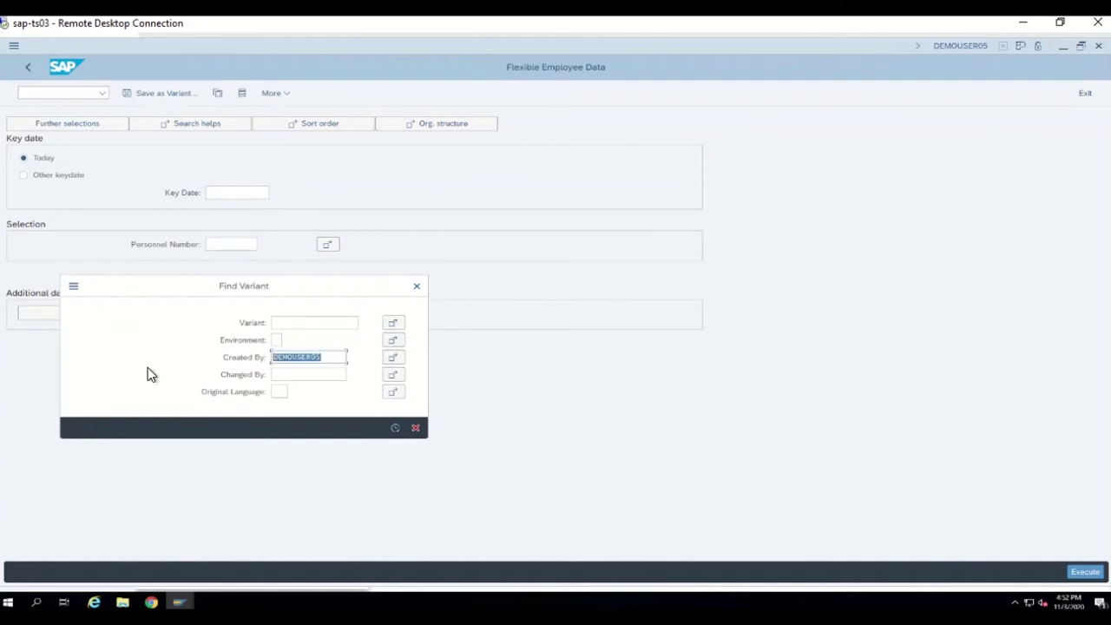
key("Delete")
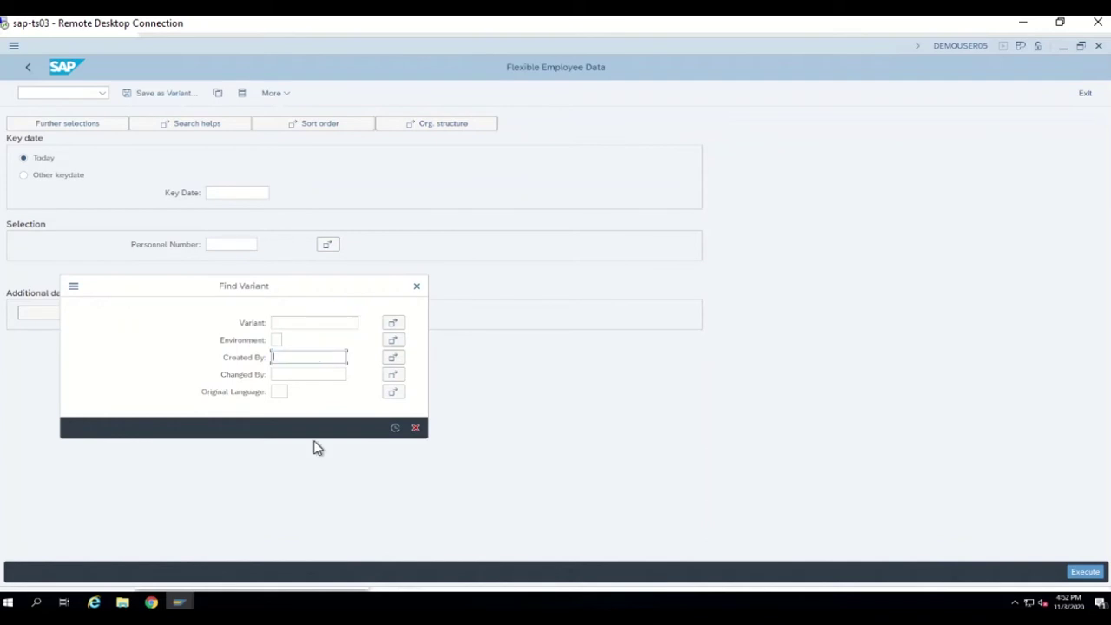
left_click(395, 429)
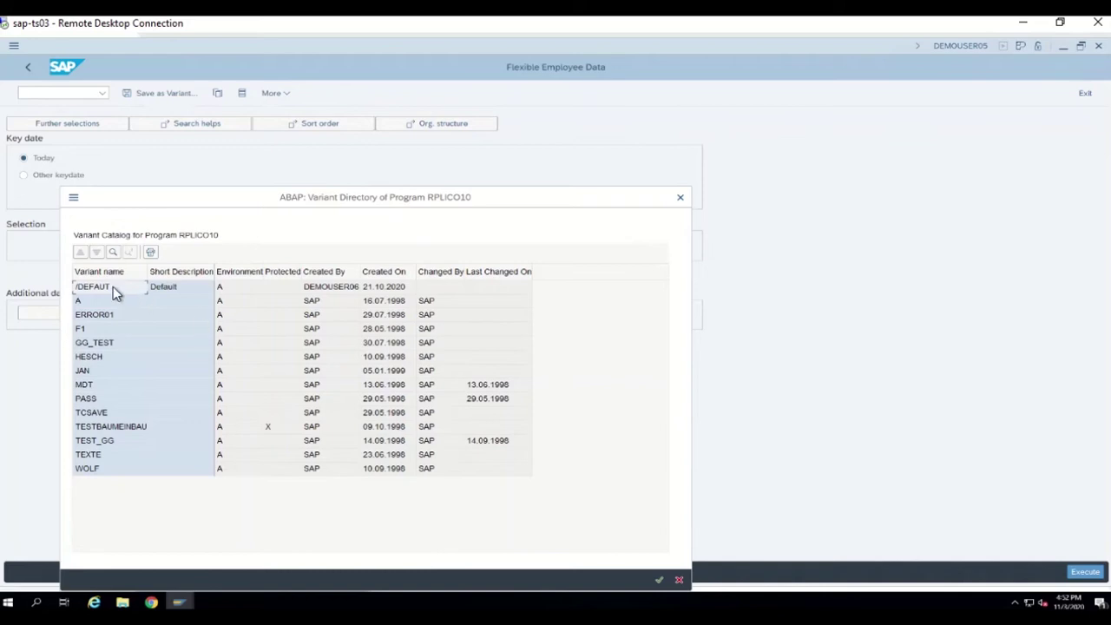
double_click(110, 286)
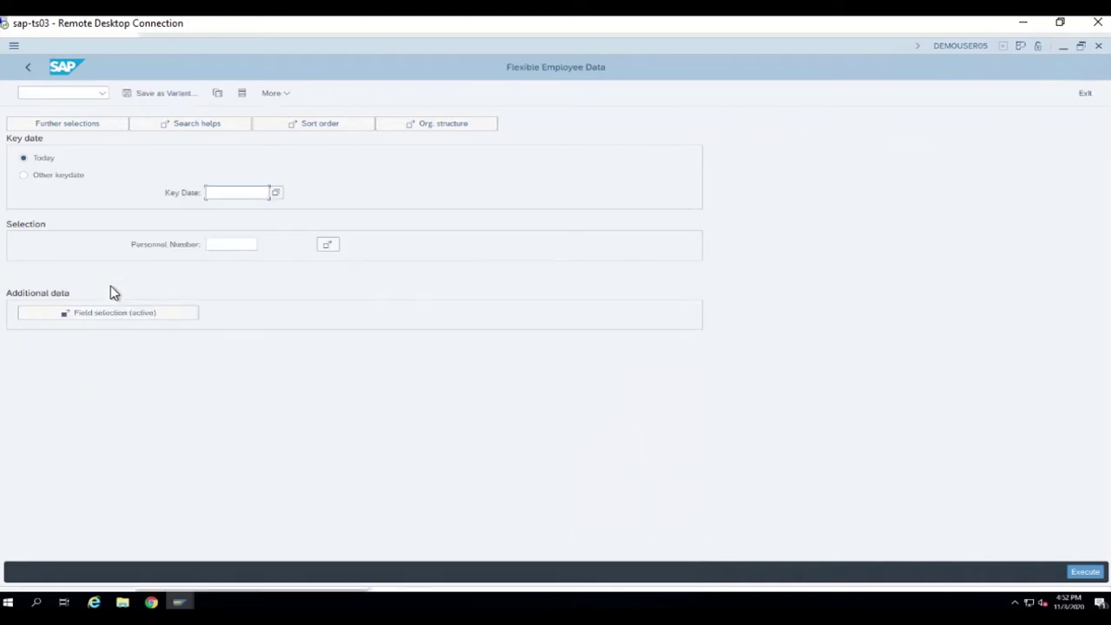
left_click(269, 416)
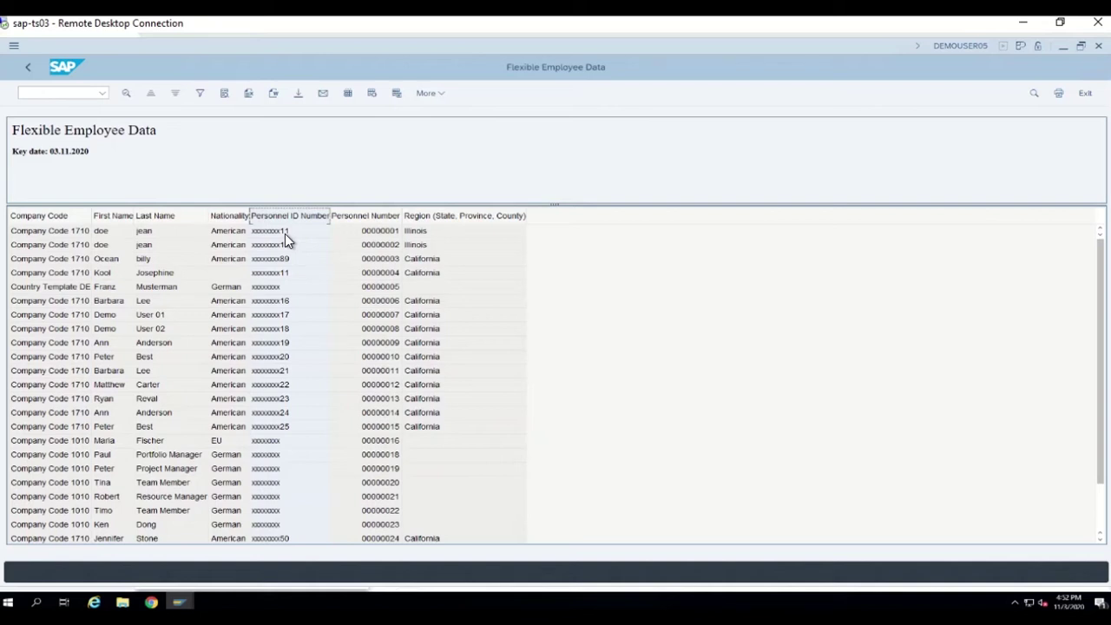
Compare the policy's mask settings in the Control Center with the Personnel ID Number column of the SAP employee report
left_click(153, 602)
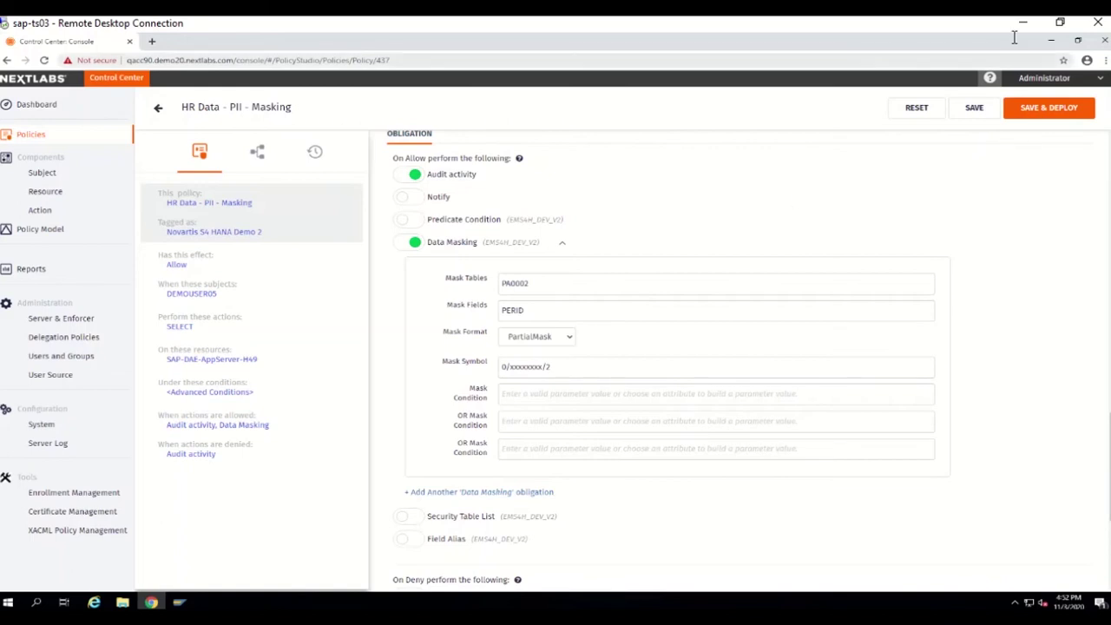
left_click(180, 603)
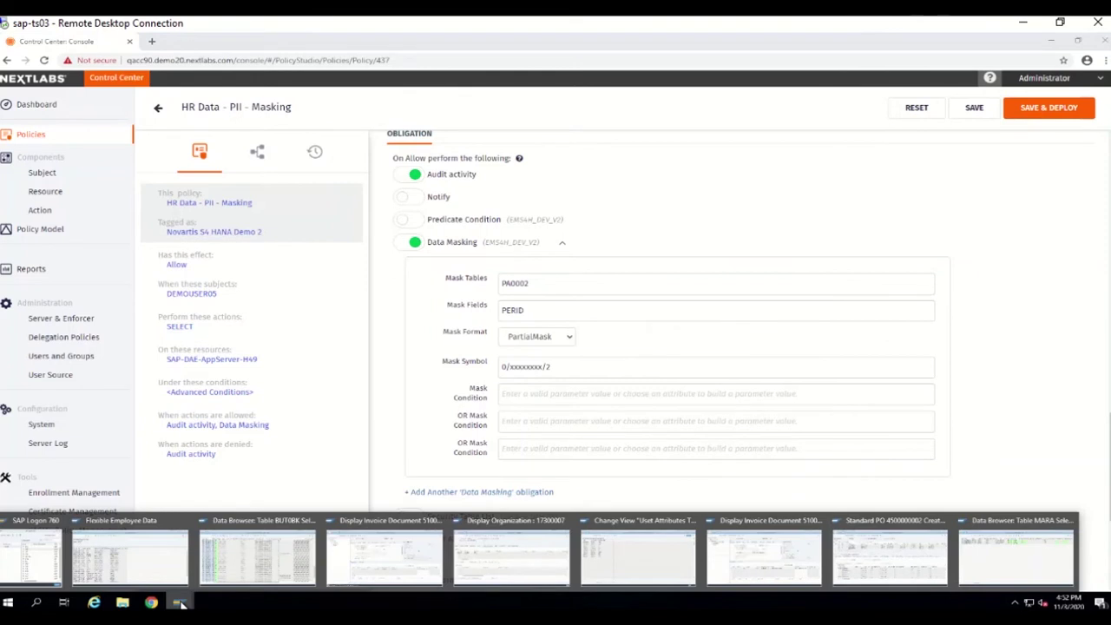
left_click(147, 543)
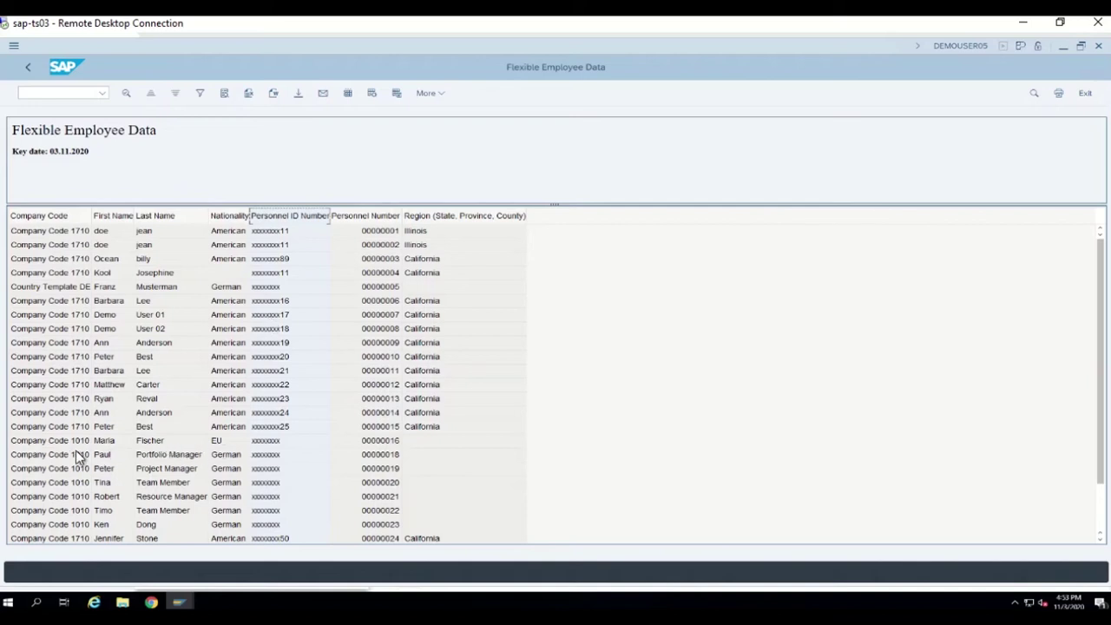
left_click(224, 444)
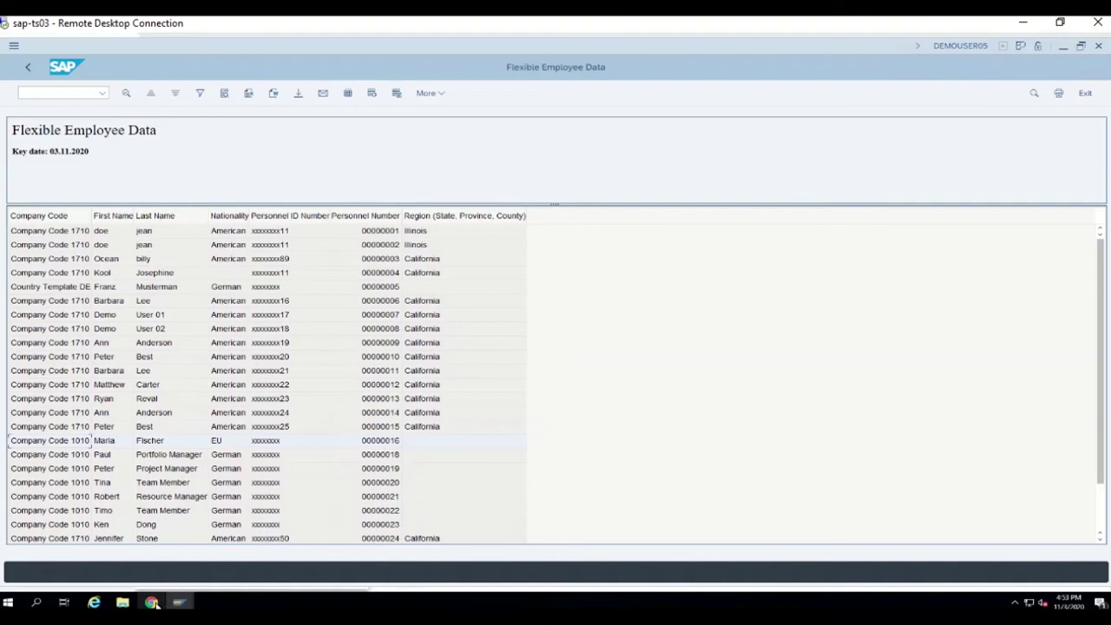
Switch to the Control Center in Chrome and open the HR Data - PII - Masking - Partial-2 policy
mouse_move(156, 603)
left_click(153, 575)
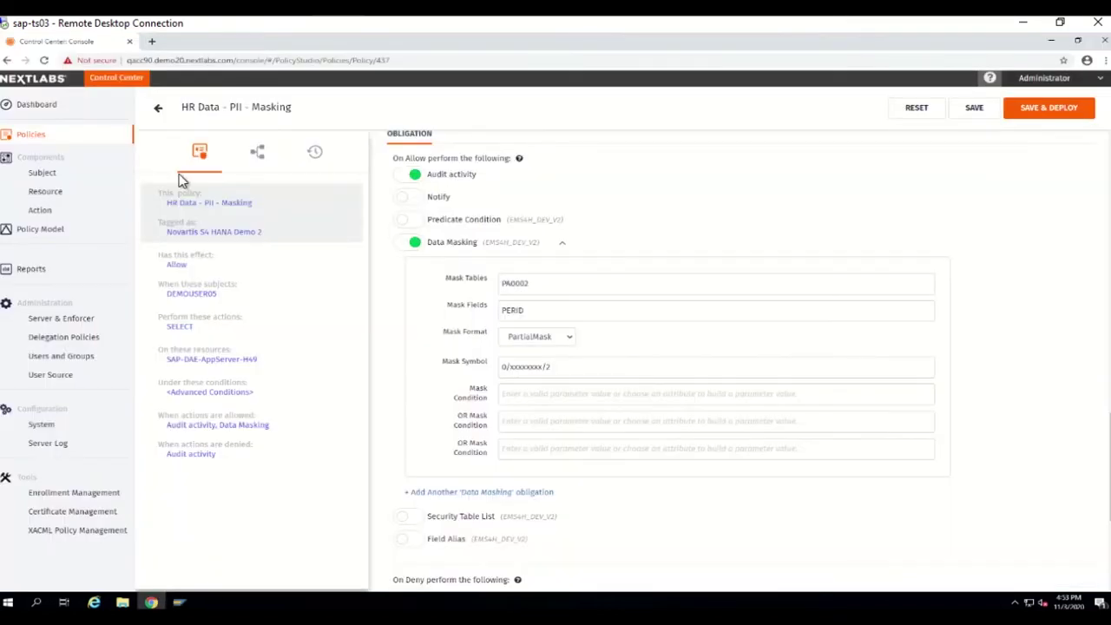
left_click(159, 110)
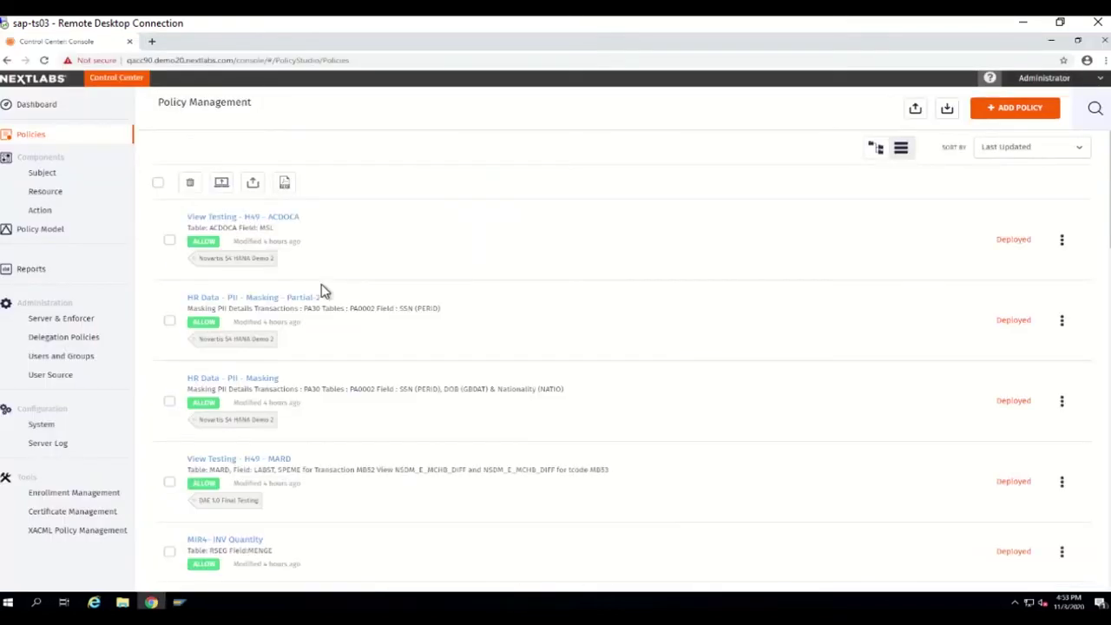
left_click(275, 304)
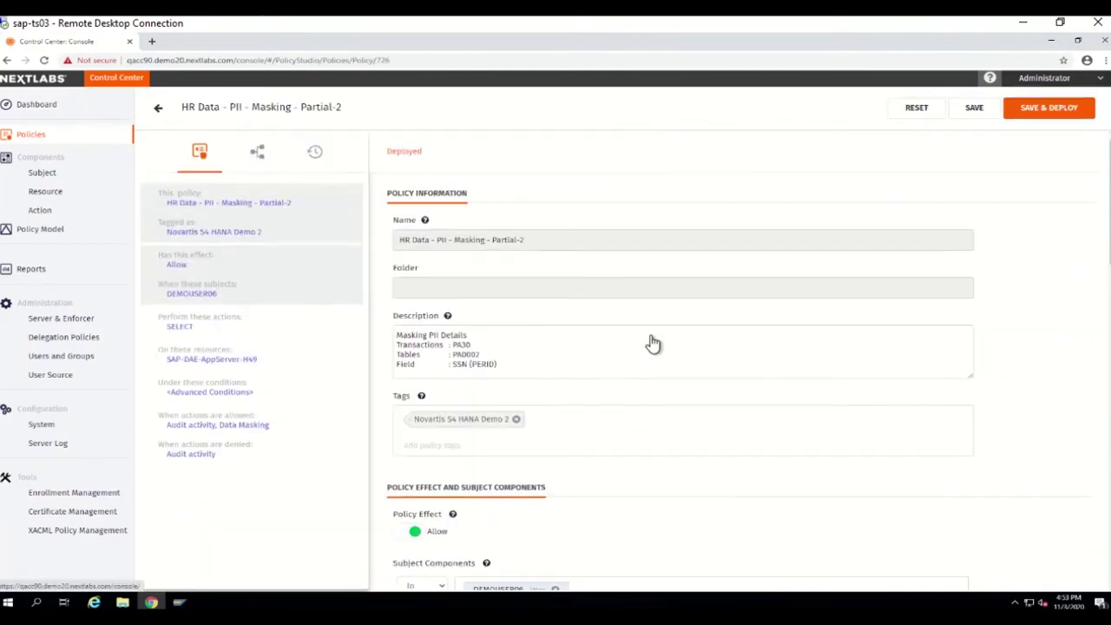
Review the Partial-2 policy's subject component and show its On Allow Data Masking settings
left_click_drag(1108, 204, 1104, 298)
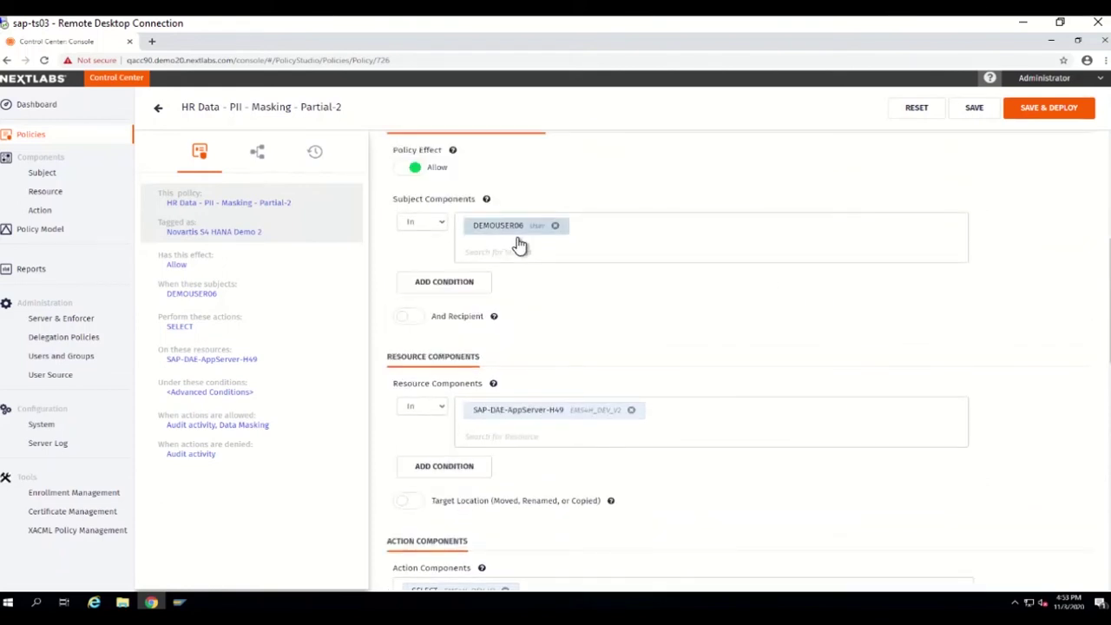
left_click_drag(1108, 287, 1099, 477)
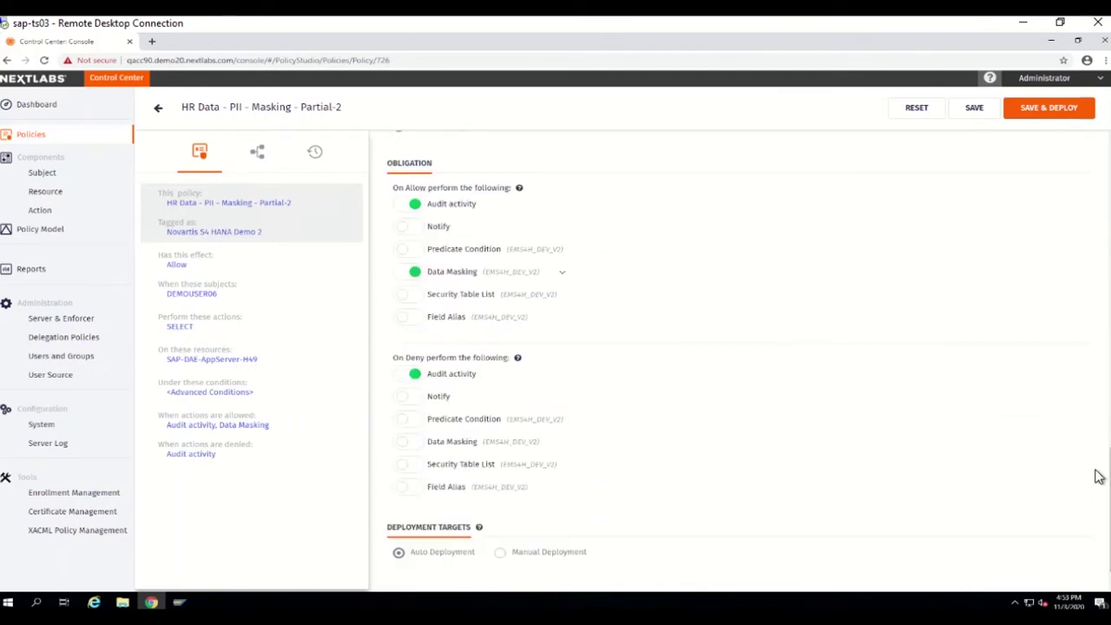
left_click(561, 276)
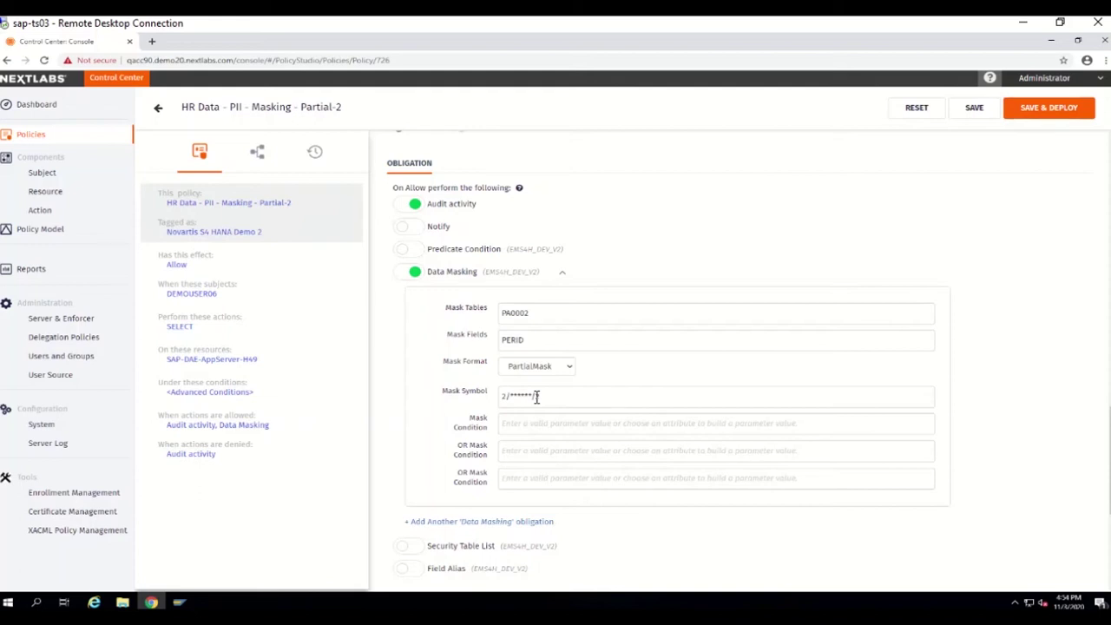
Switch to the DEMOUSER06 SAP session, start transaction /npar1, and dismiss the HR field selection without choosing fields
left_click(179, 603)
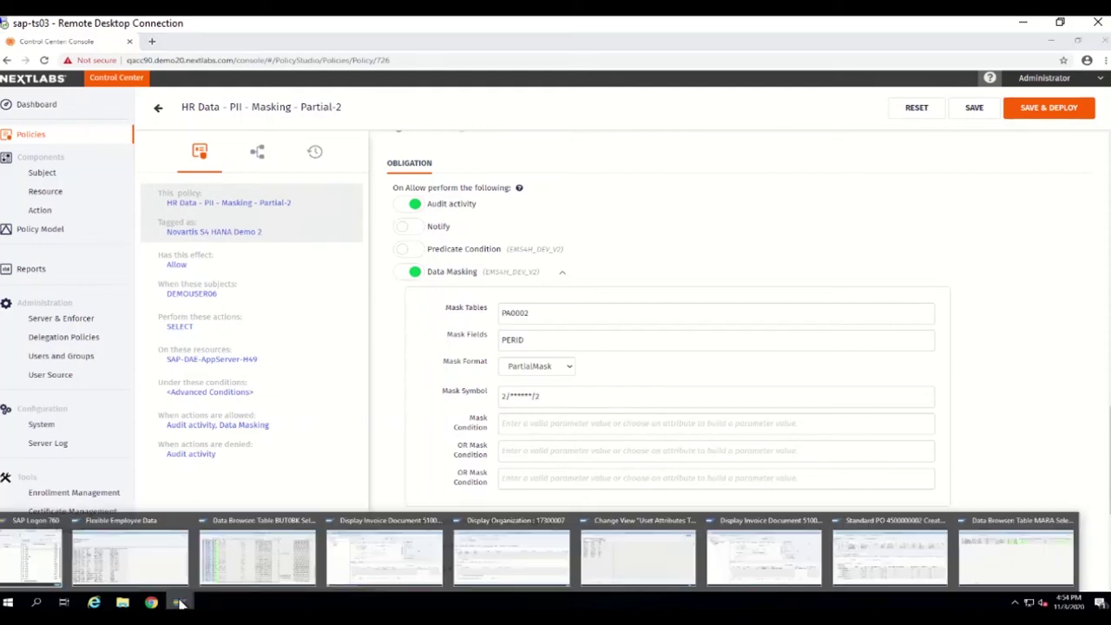
left_click(348, 560)
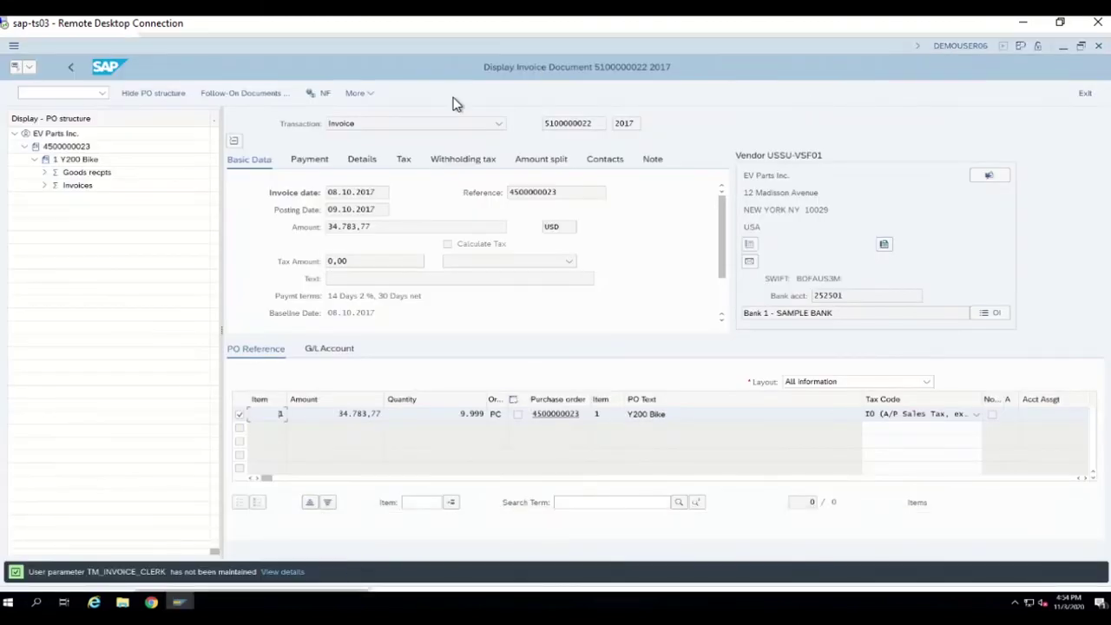
left_click(63, 93)
type("/npar1")
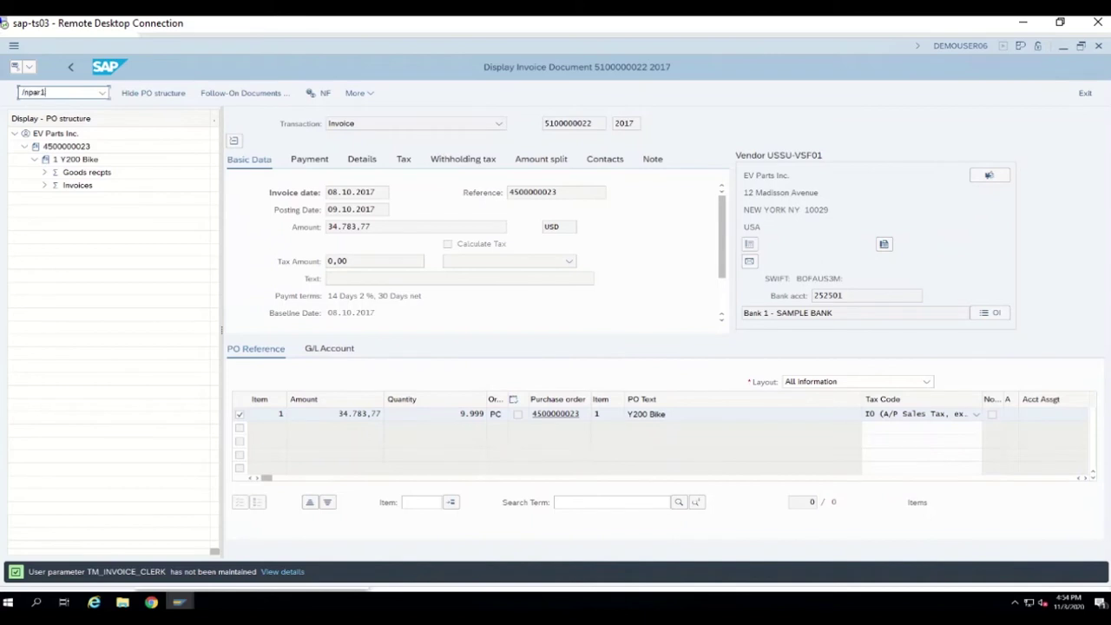
key("Return")
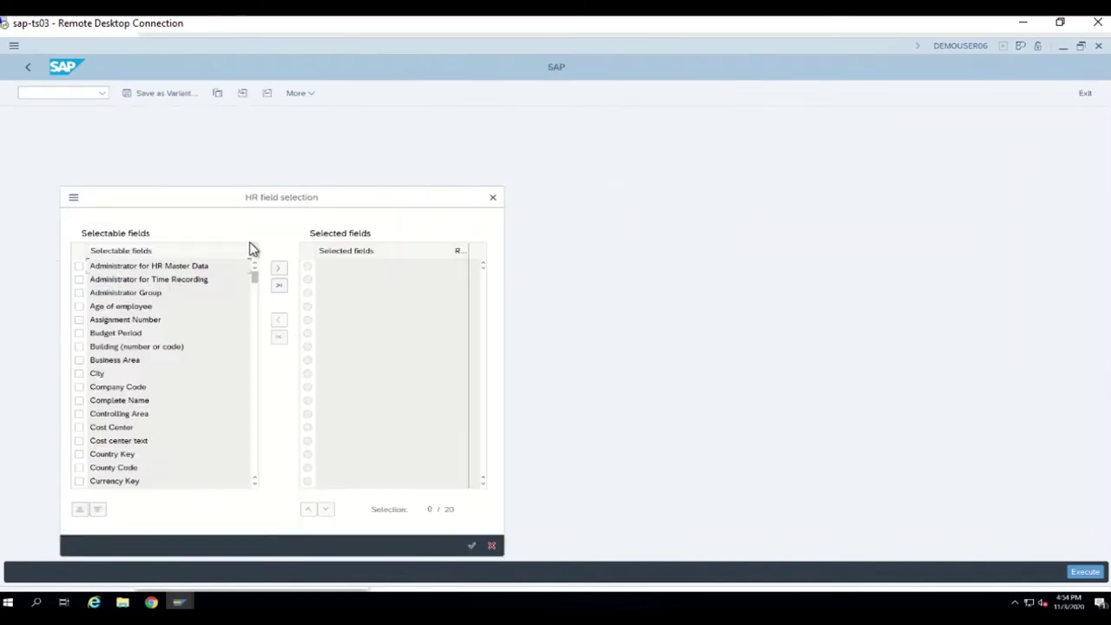
left_click(491, 545)
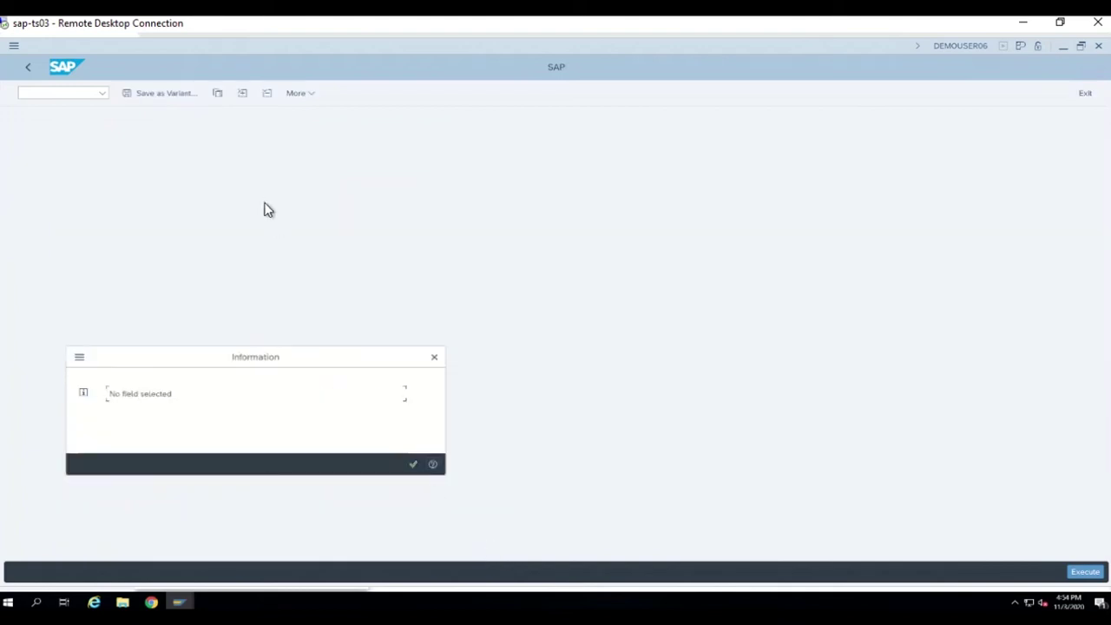
left_click(435, 358)
Clear the Created By filter in the variant search, load the /DEFAUT variant, and execute the employee report for DEMOUSER06
left_click(217, 94)
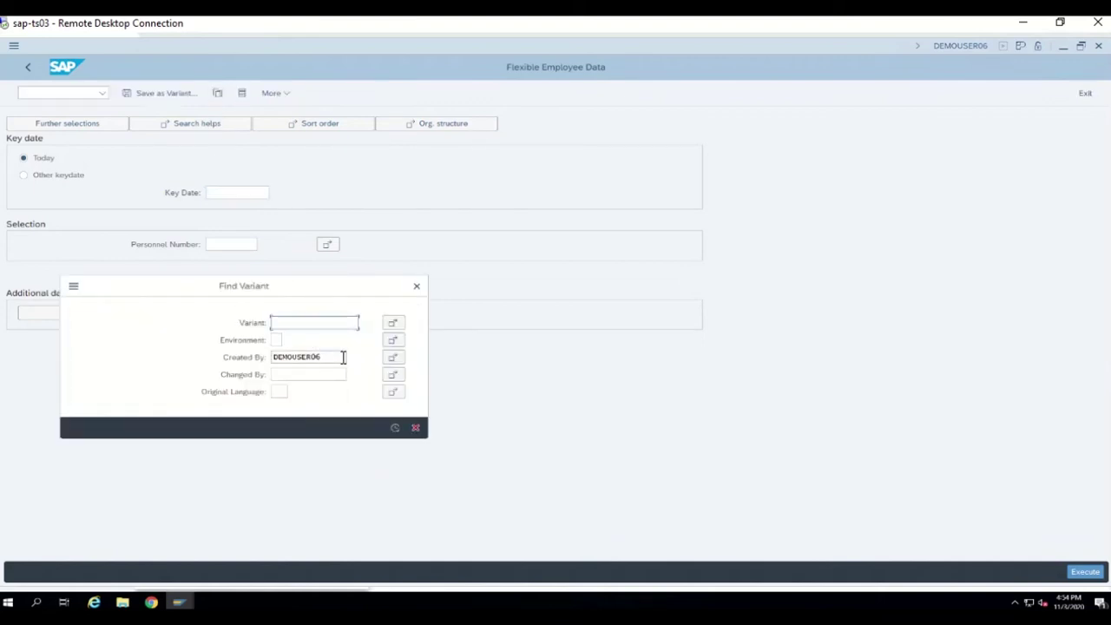
left_click(343, 357)
key("ctrl+a")
key("BackSpace")
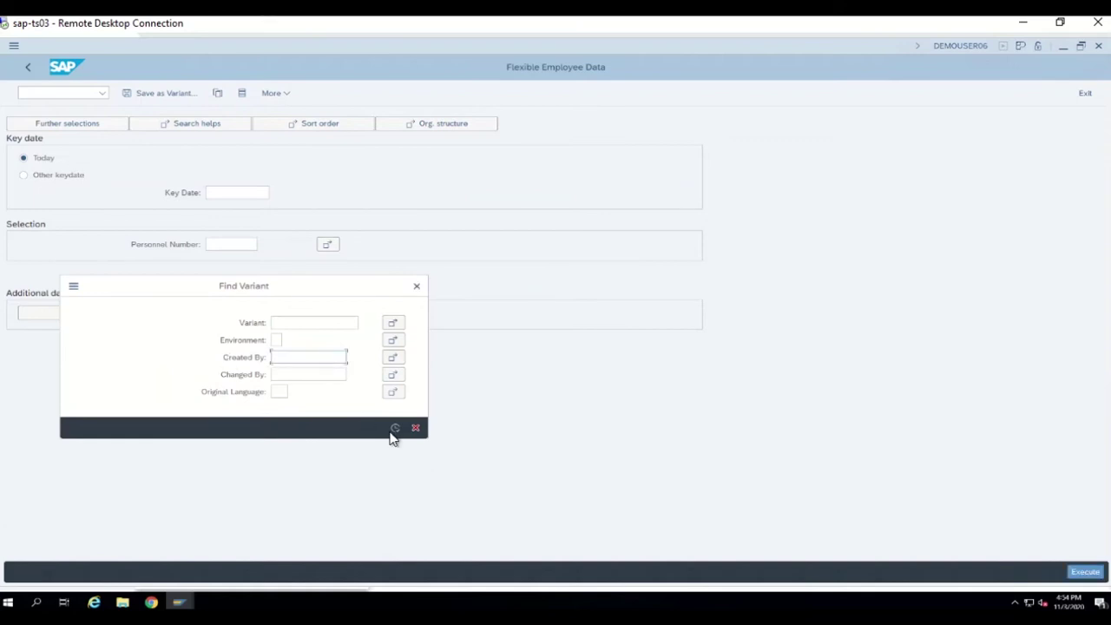
left_click(395, 429)
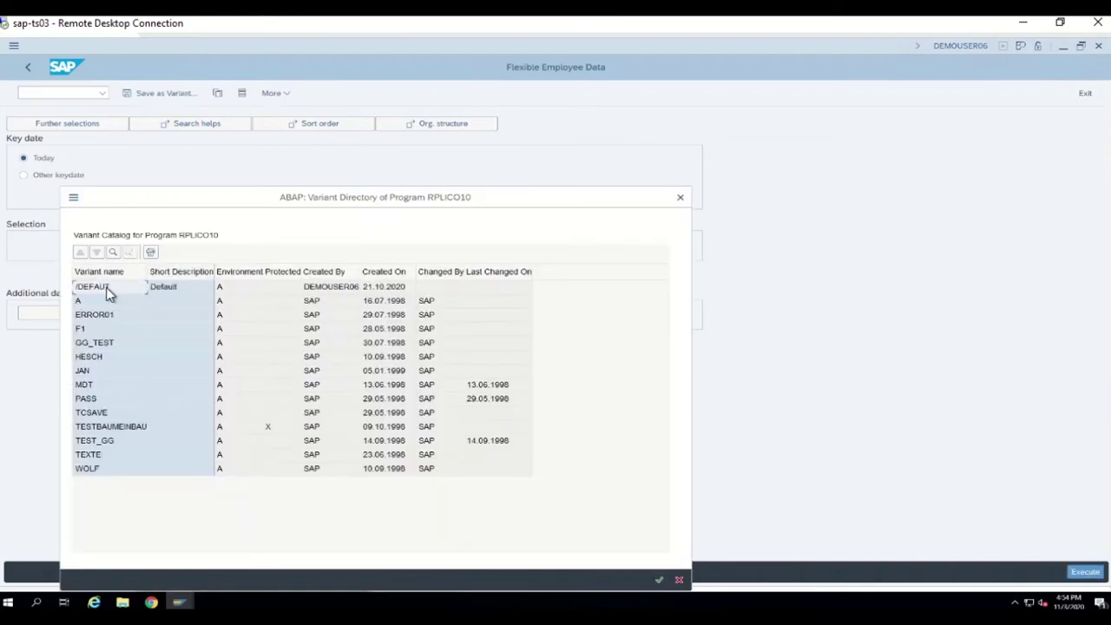
double_click(106, 287)
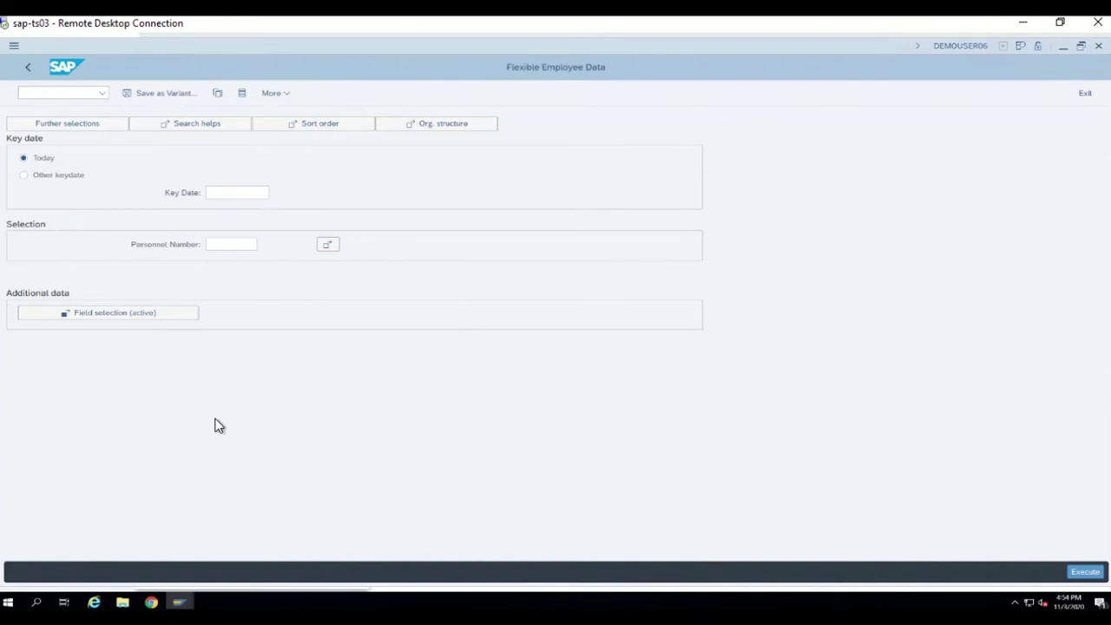
key("F8")
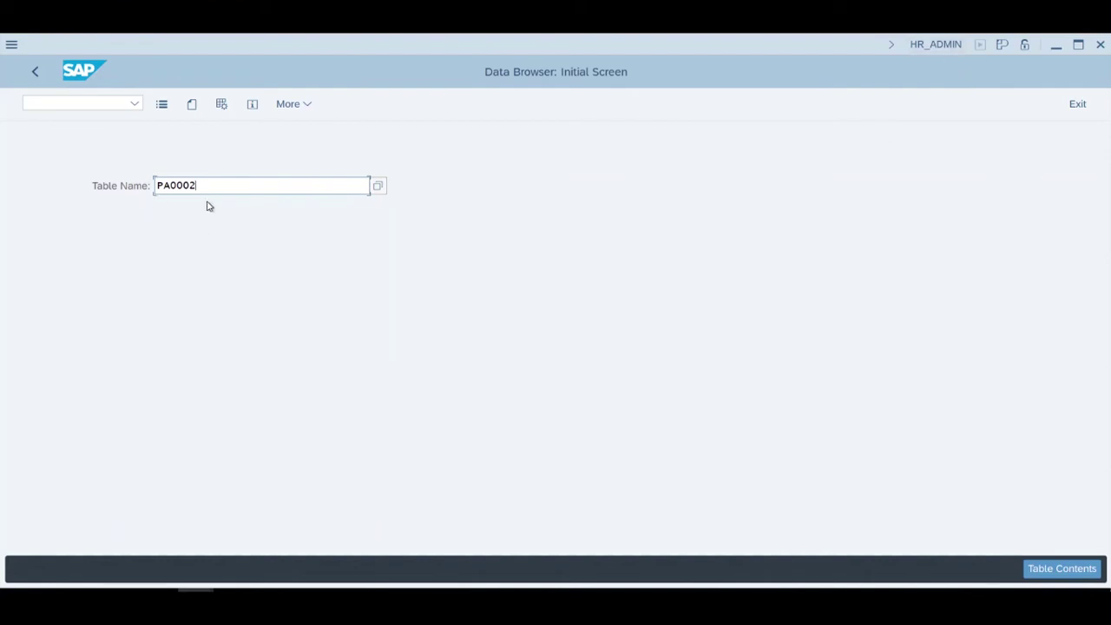
Display the contents of table PA0002 in the HR_ADMIN session with the maximum number of hits left blank
key("Return")
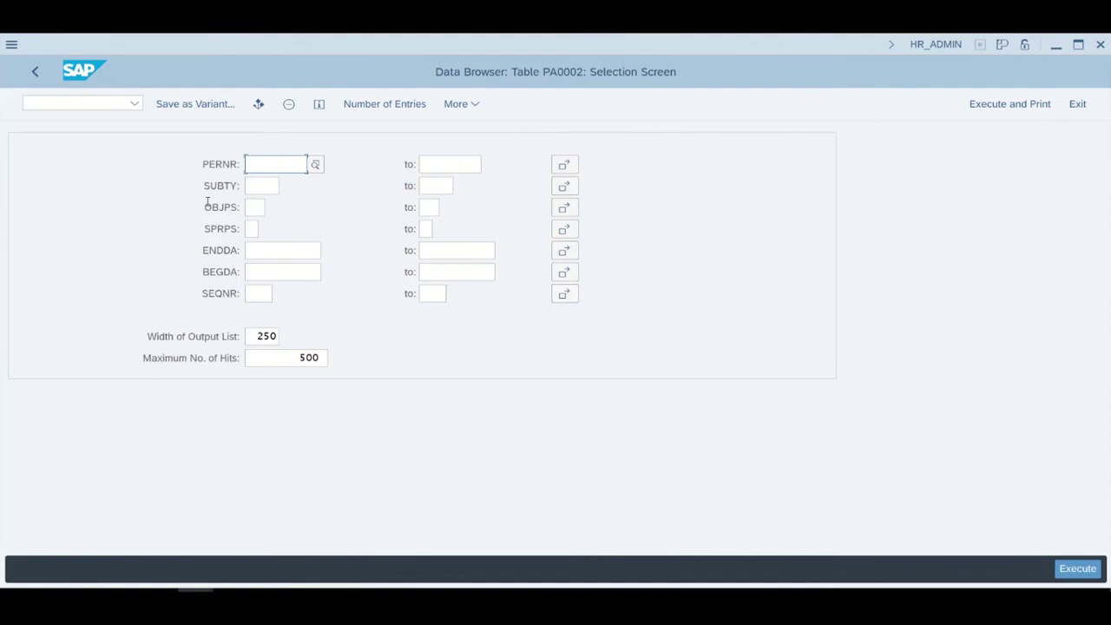
left_click(246, 354)
key("ctrl+a")
key("BackSpace")
left_click(1077, 569)
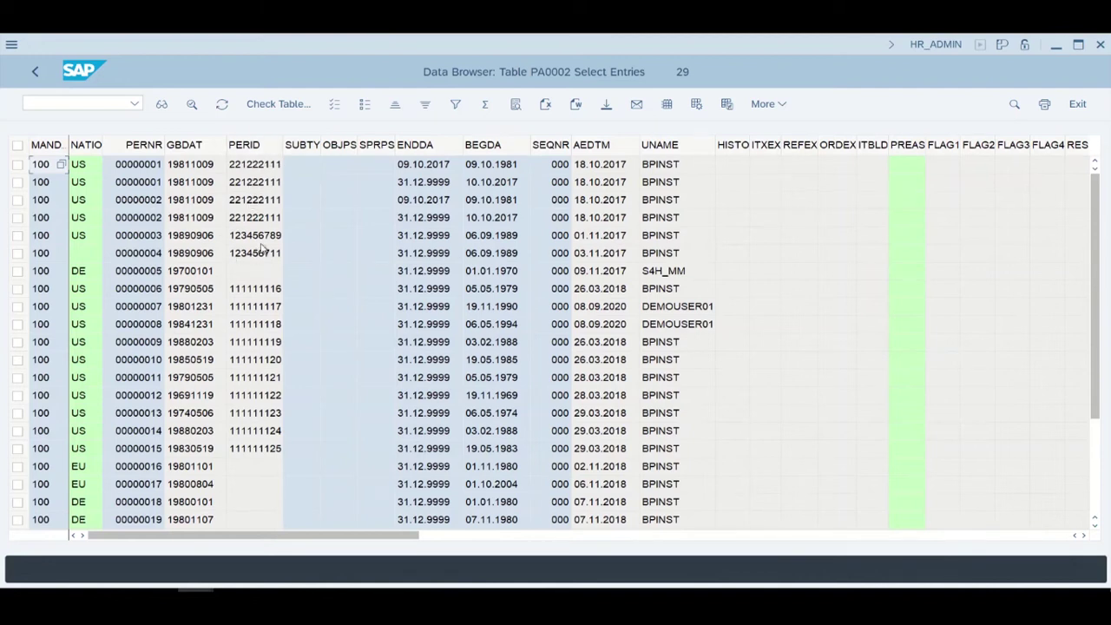
Examine the PERID values throughout the PA0002 entries for HR_ADMIN
left_click(252, 346)
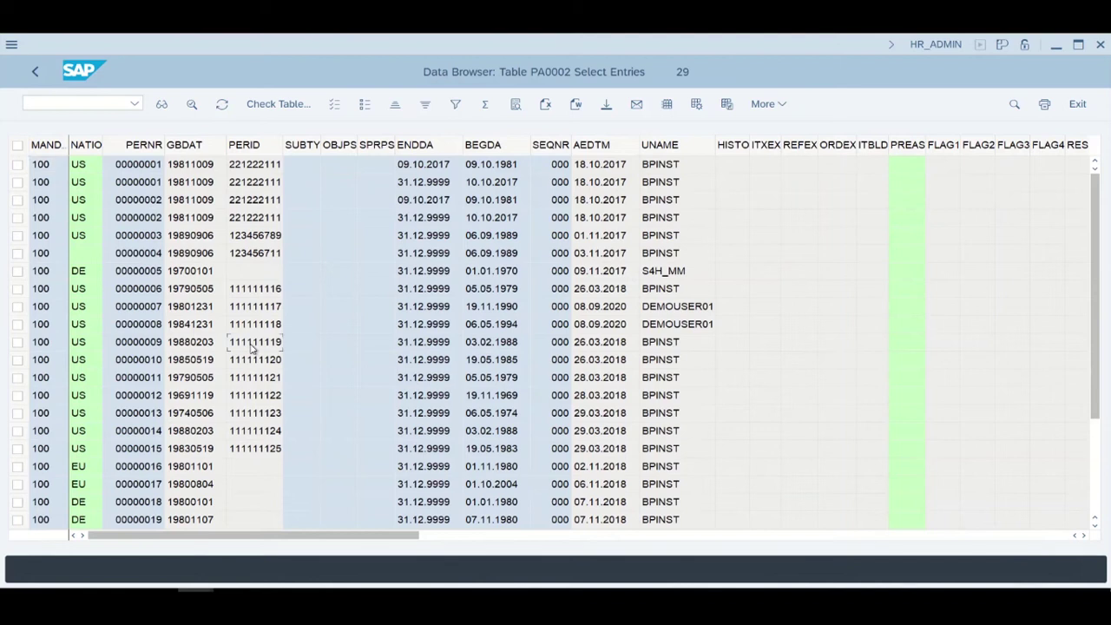
scroll(252, 348, "down", 3)
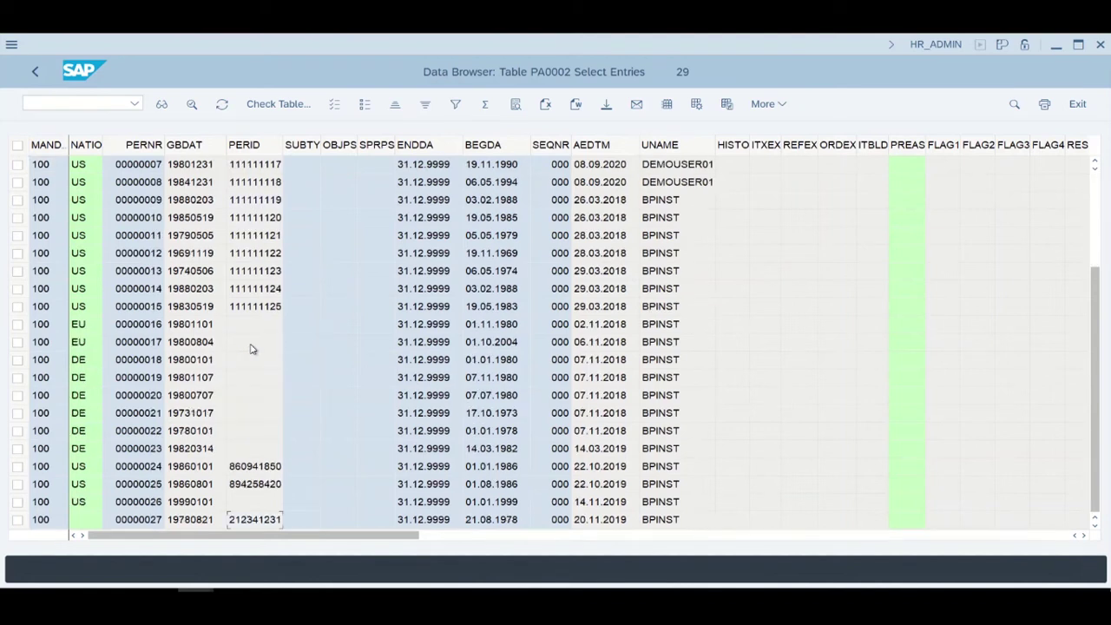
scroll(252, 349, "up", 3)
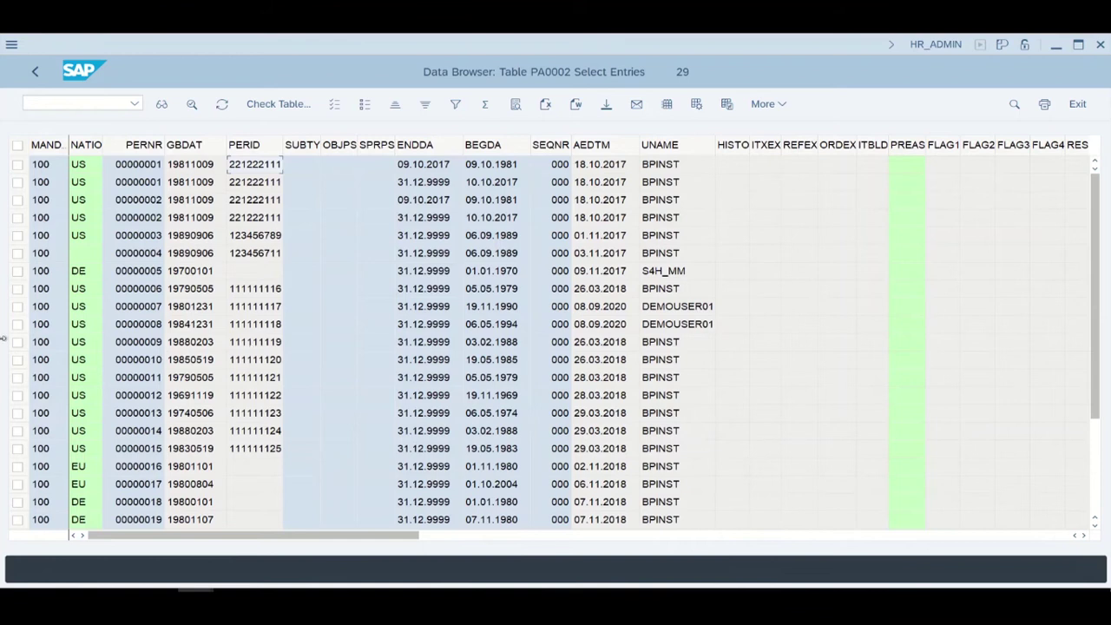
Select all PA0002 entries and start saving them to a local file in Text with Tabs format
left_click(19, 147)
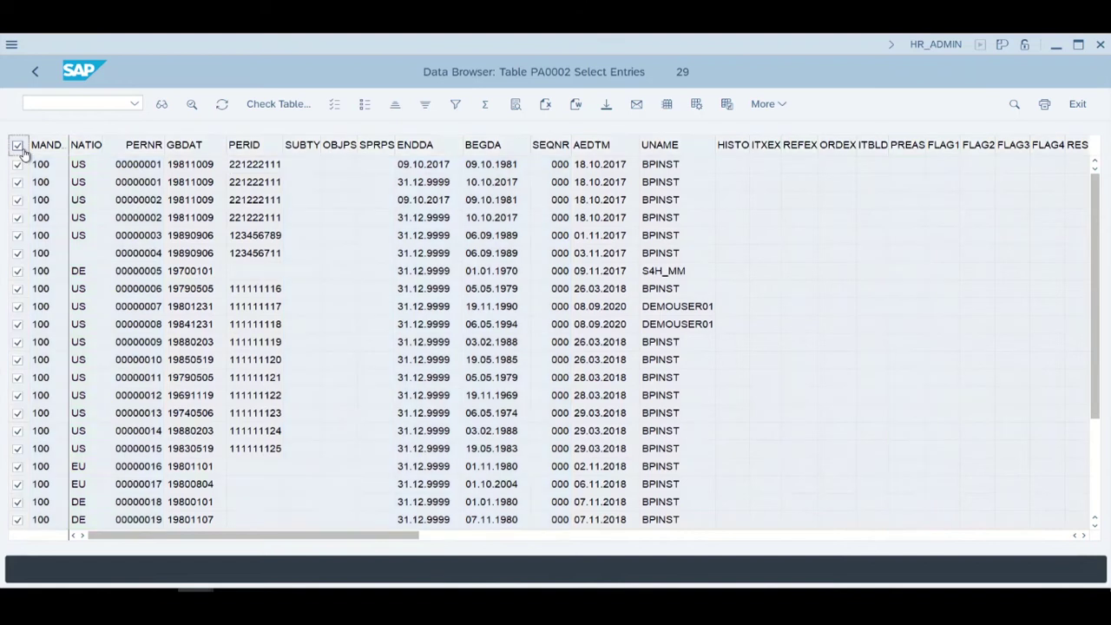
left_click(608, 104)
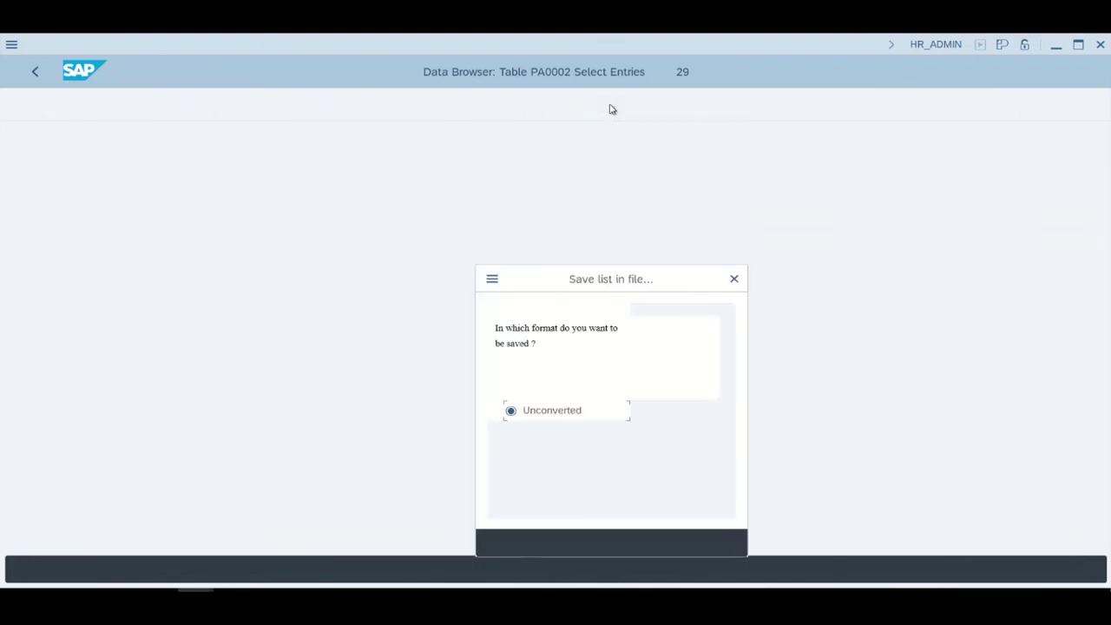
left_click(567, 433)
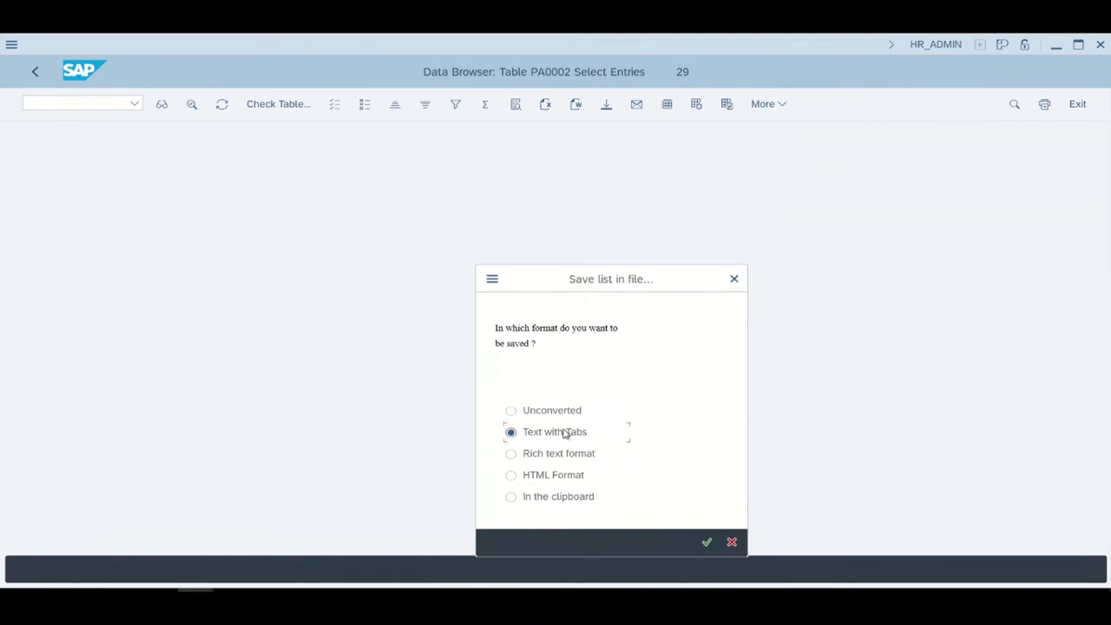
left_click(706, 541)
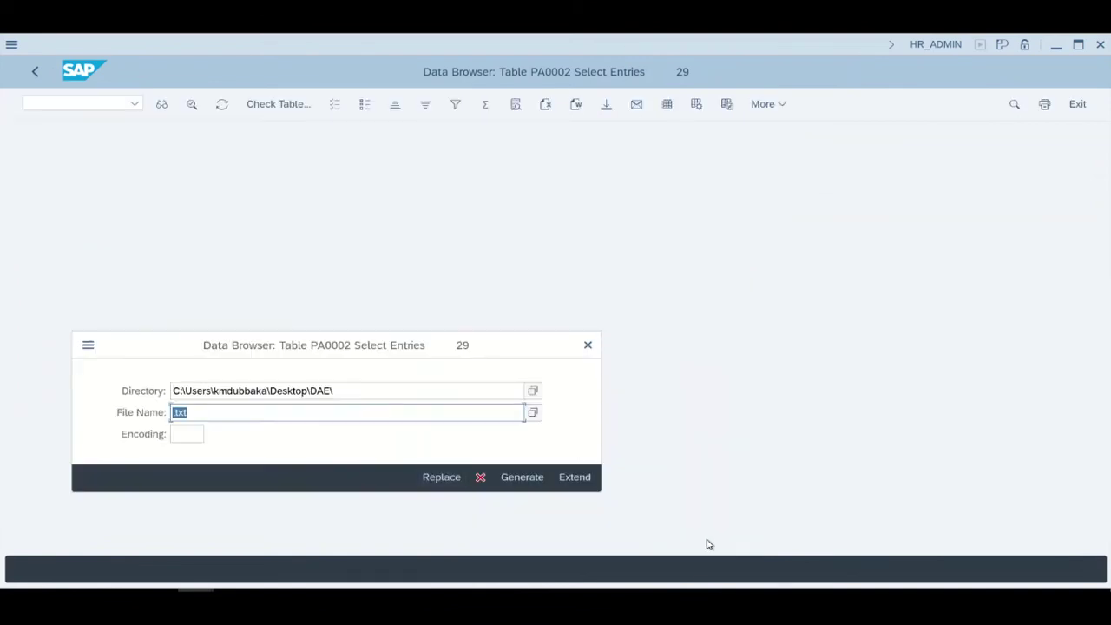
Name the export file PA0002_download and generate it in the DAE desktop folder
left_click(413, 412)
key("BackSpace")
key("BackSpace")
key("BackSpace")
key("BackSpace")
type("PA0002_download")
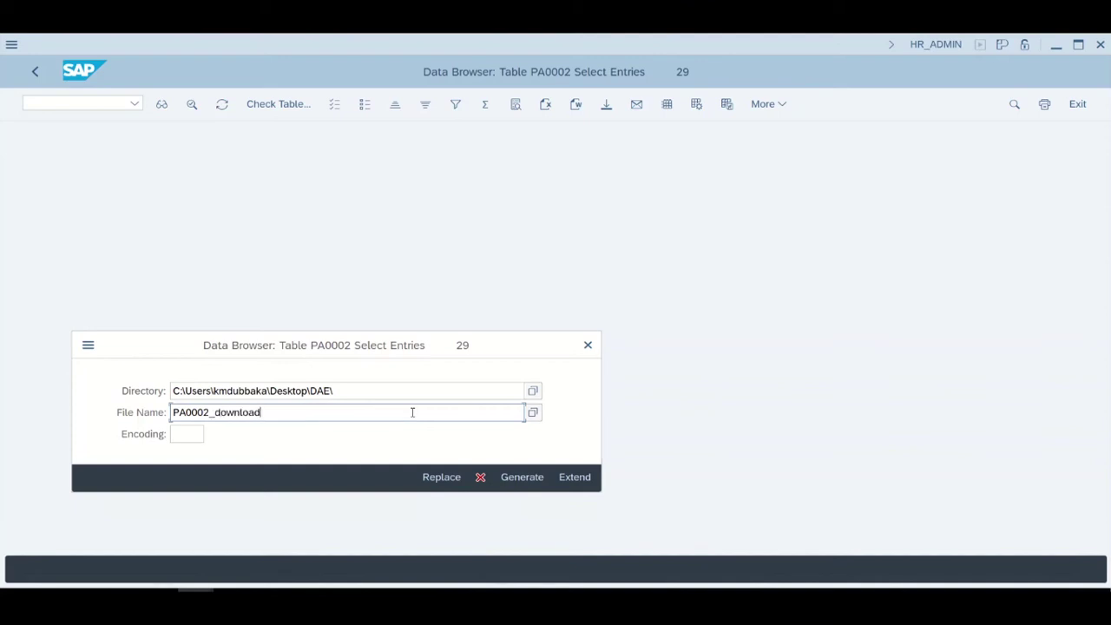
left_click(514, 478)
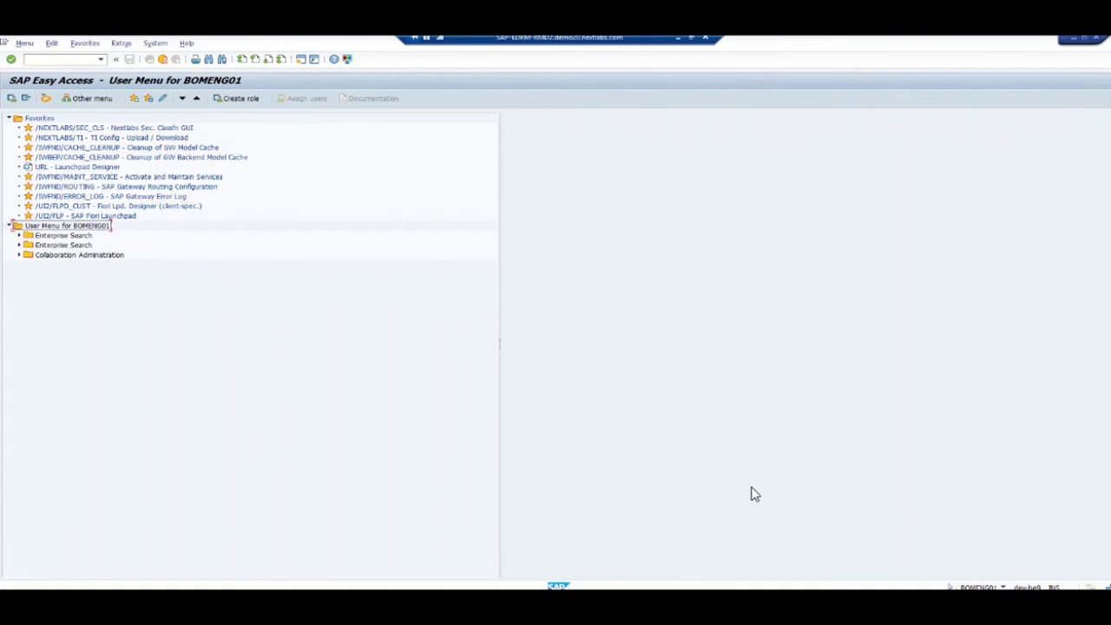
Start transaction cs03 in the BOMENG01 session and display the engineering BOM of material C_1240 in plant 1010
left_click(83, 59)
type("cs03")
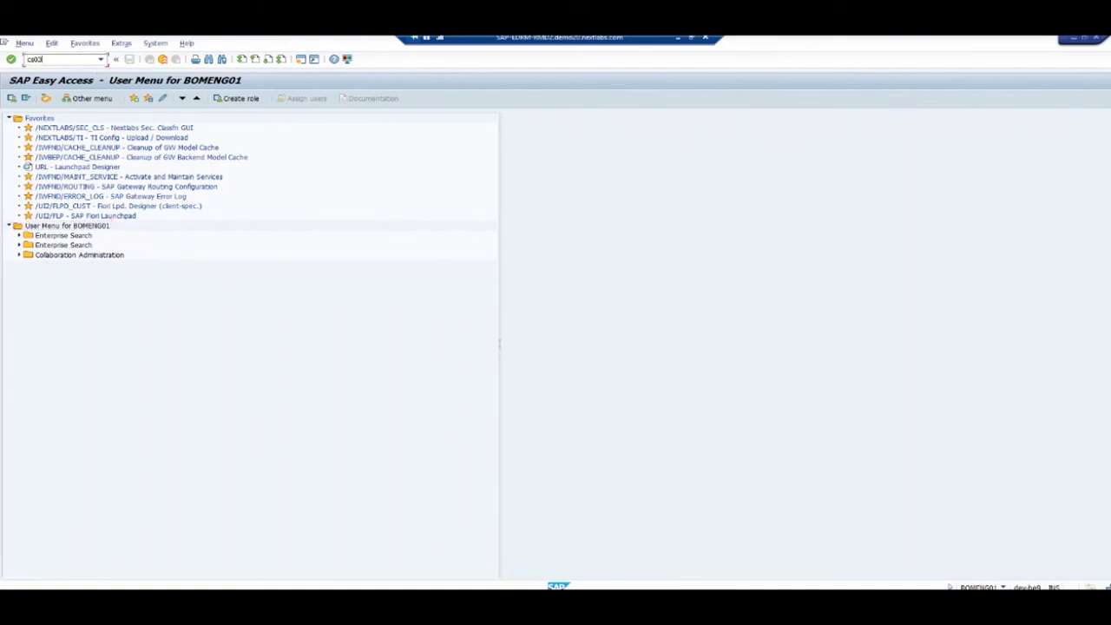
key("Return")
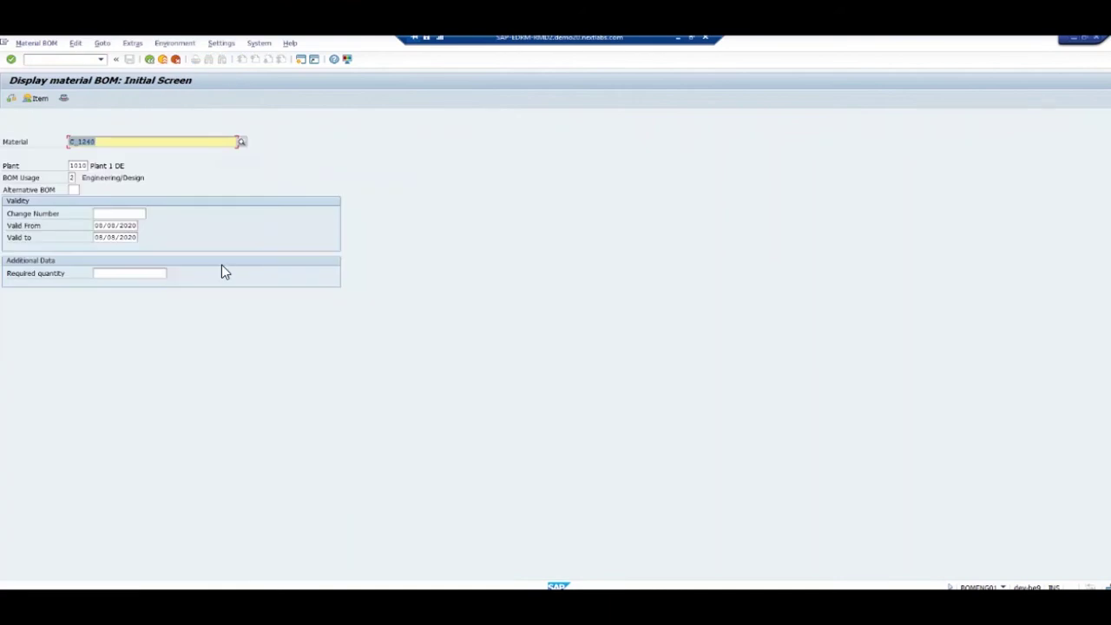
key("Return")
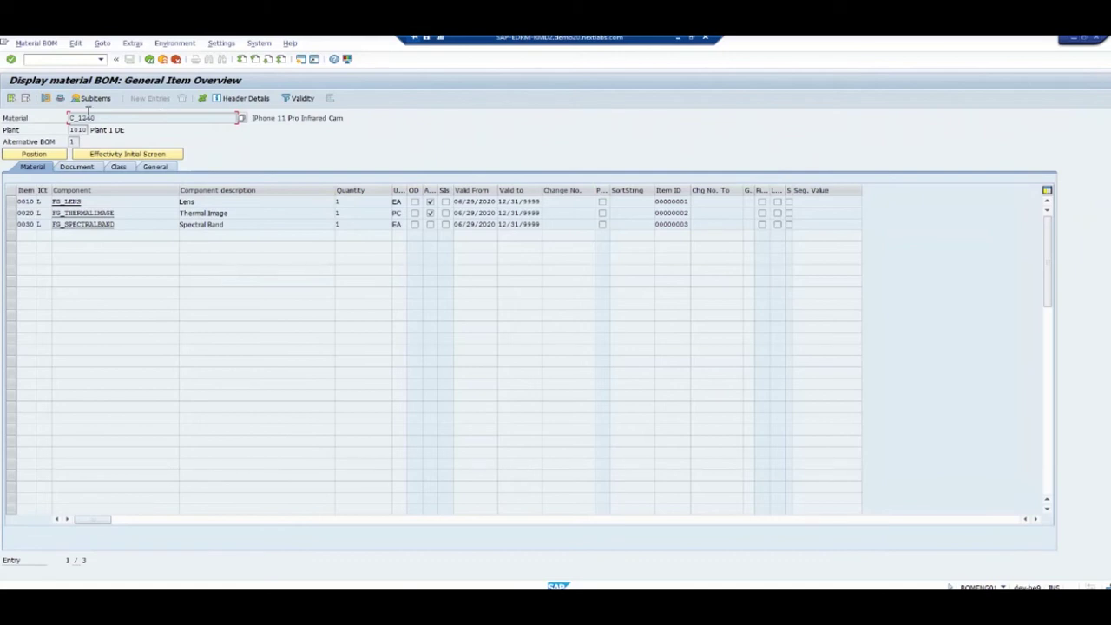
Display the Test drawing from the BOM header's document assignments, view its Cylinder original in the 3D viewer, and close the viewer
left_click(61, 100)
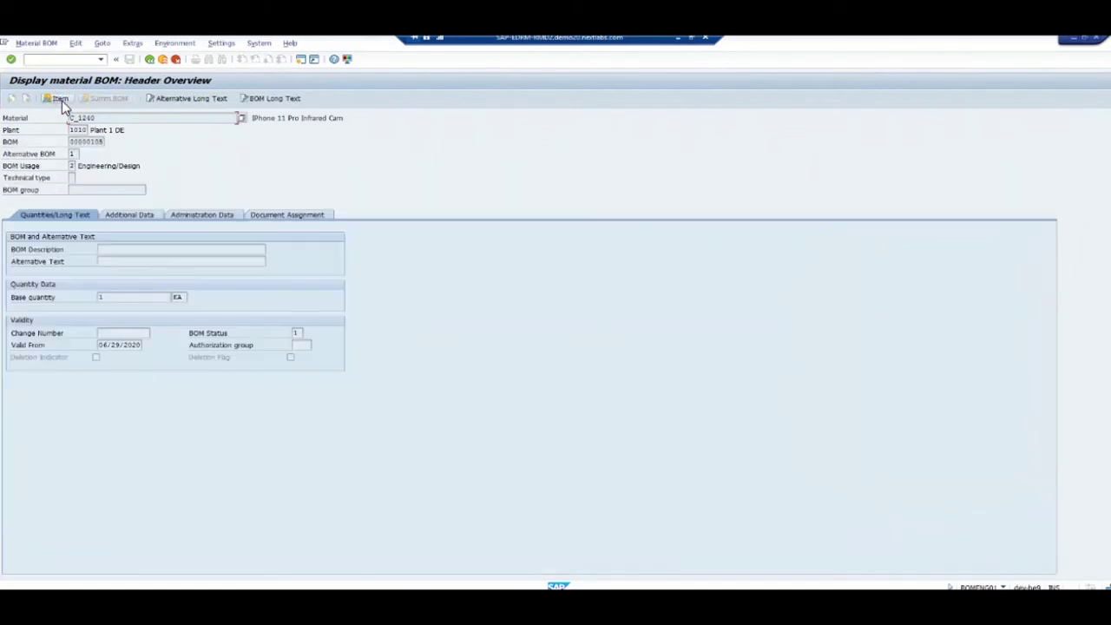
left_click(297, 217)
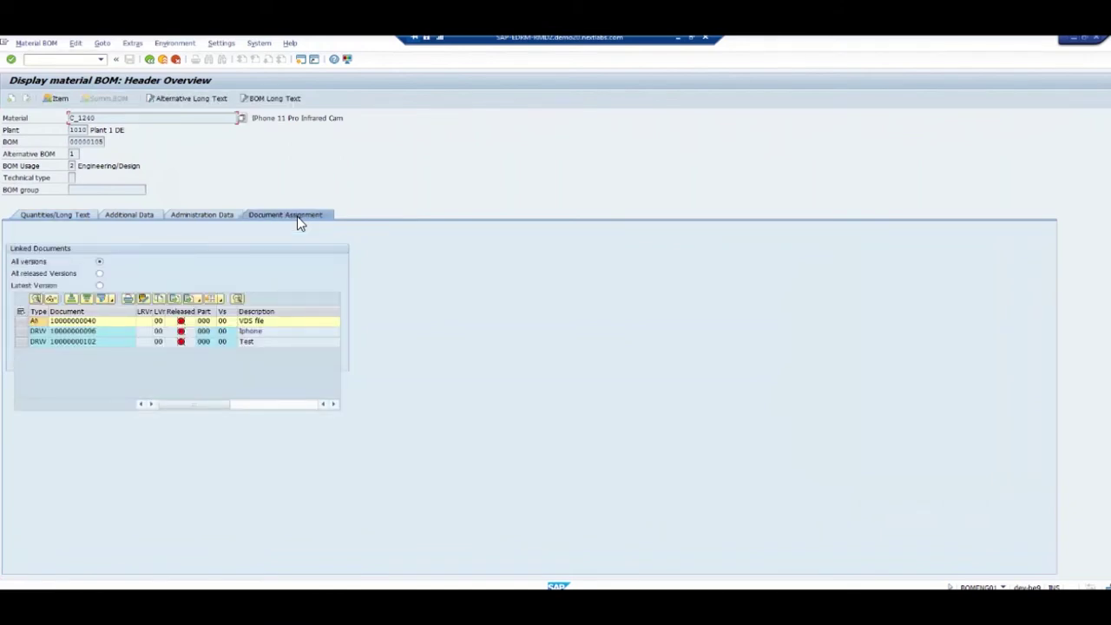
double_click(72, 344)
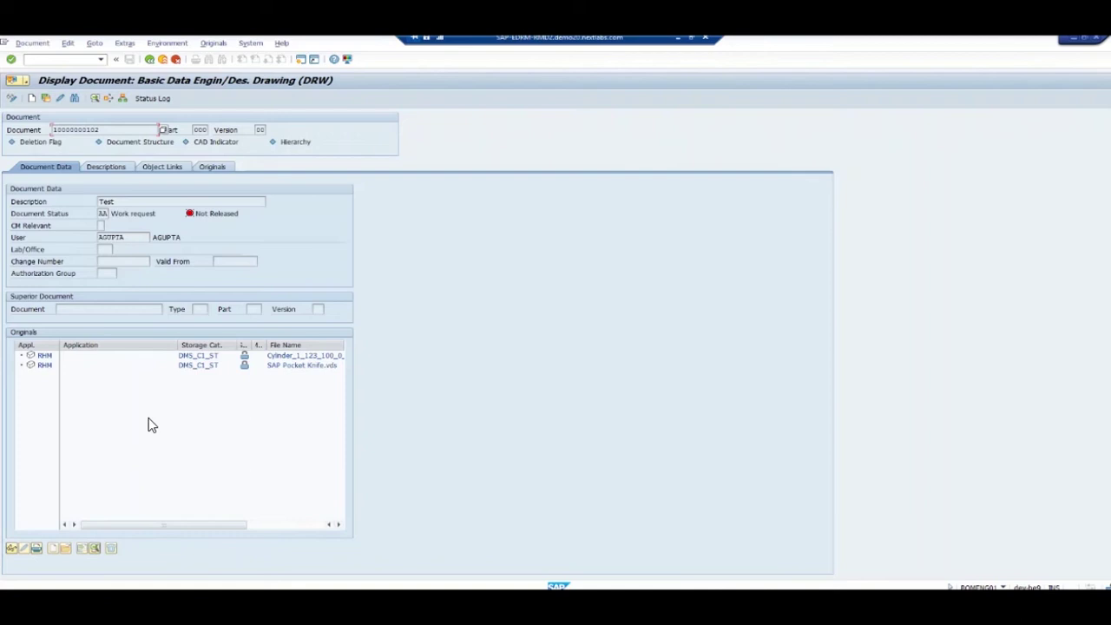
double_click(44, 356)
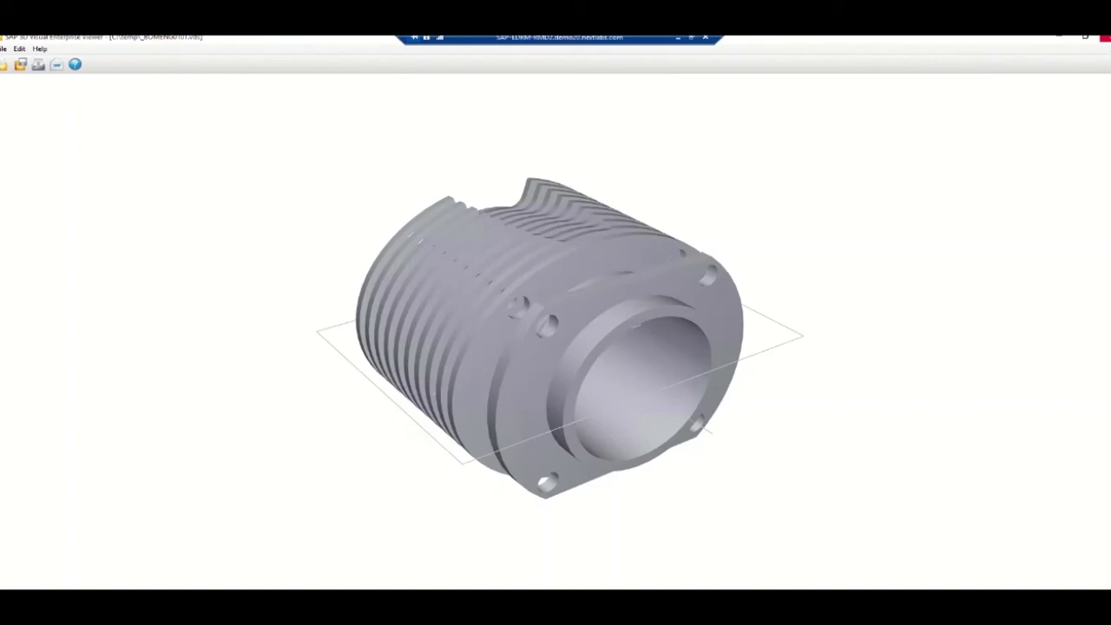
left_click(1105, 38)
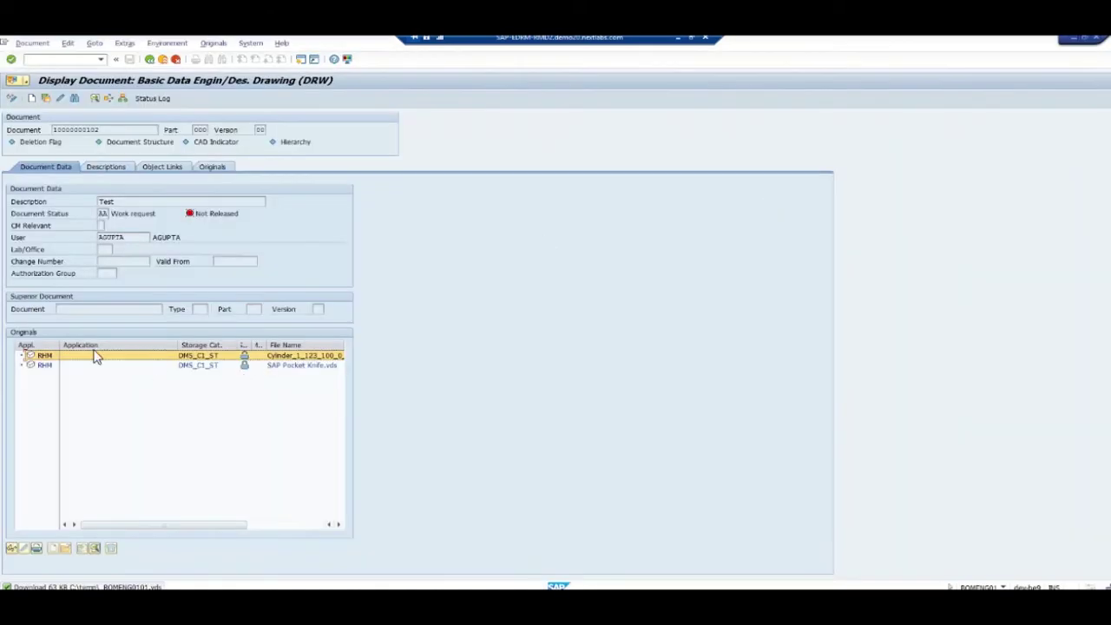
Copy the Cylinder_1_123_100_0_Parts.vds original to the desktop's Demo folder and refresh that folder
right_click(50, 363)
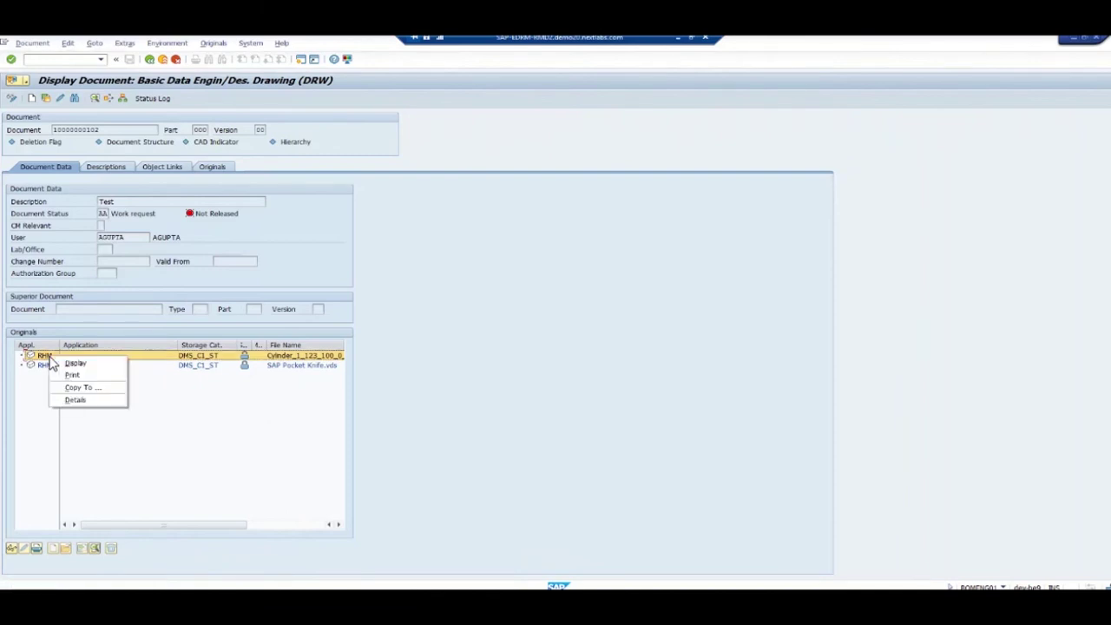
left_click(84, 389)
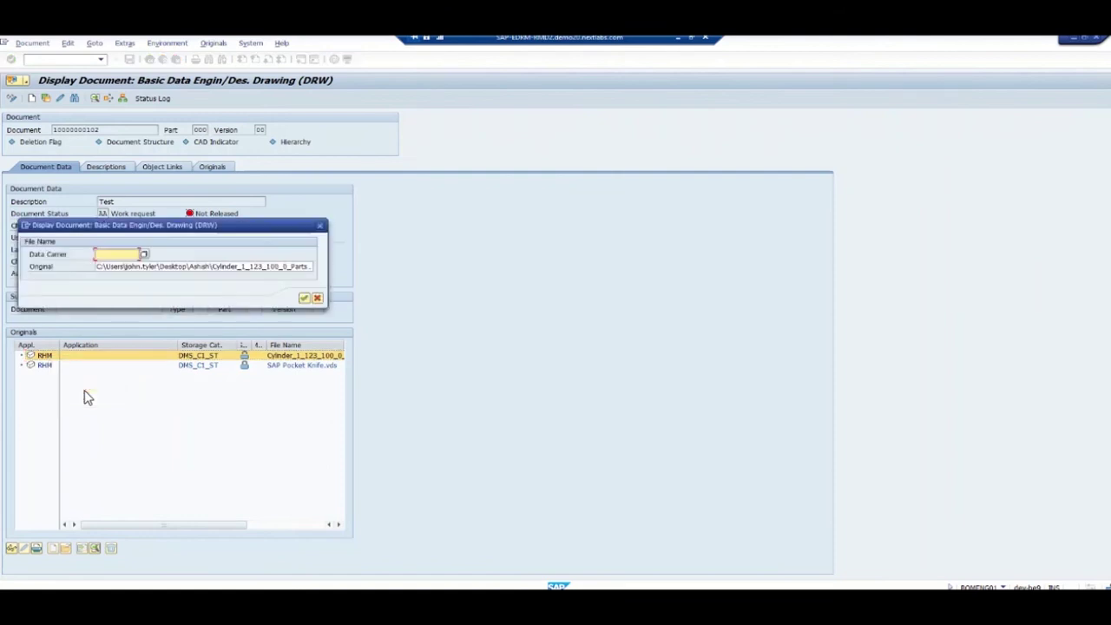
left_click(214, 266)
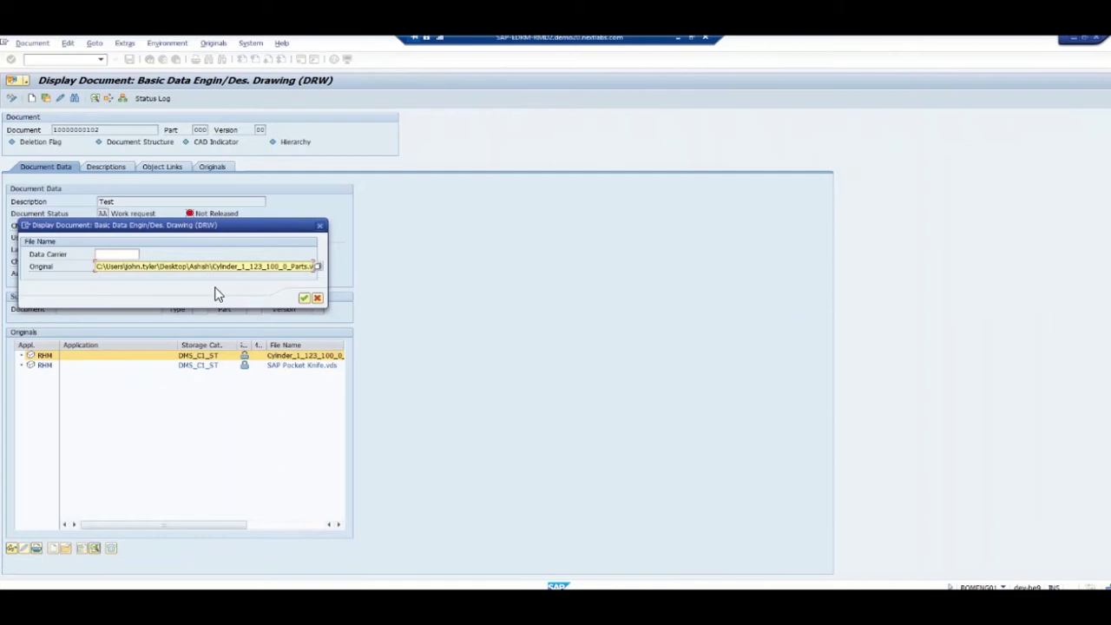
left_click(209, 267)
key("BackSpace")
key("BackSpace")
key("BackSpace")
key("BackSpace")
key("BackSpace")
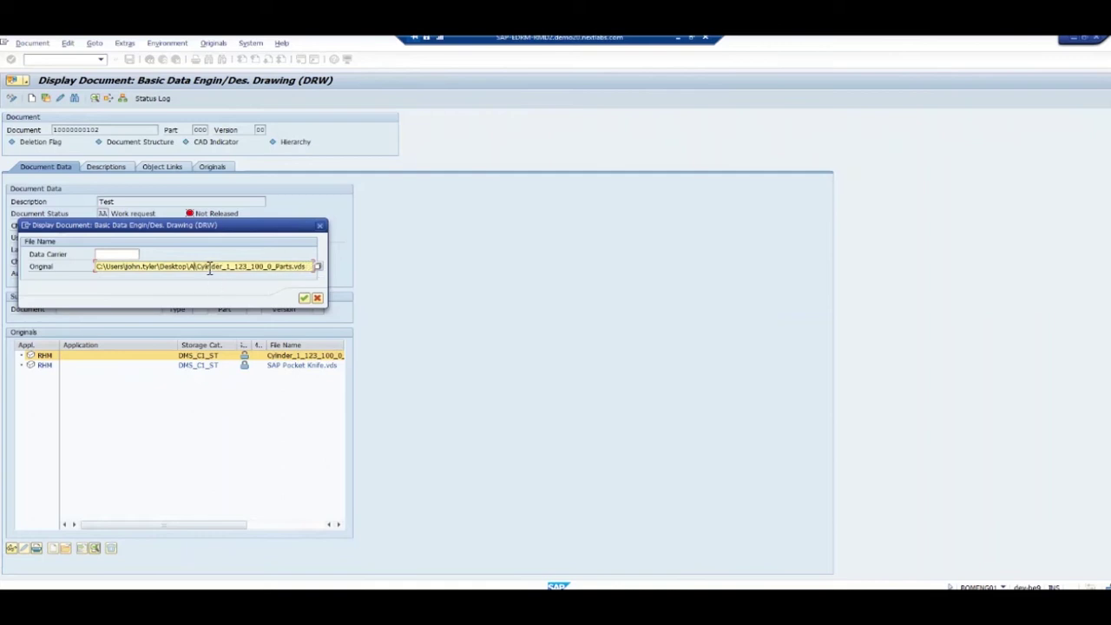
key("BackSpace")
type("Demo")
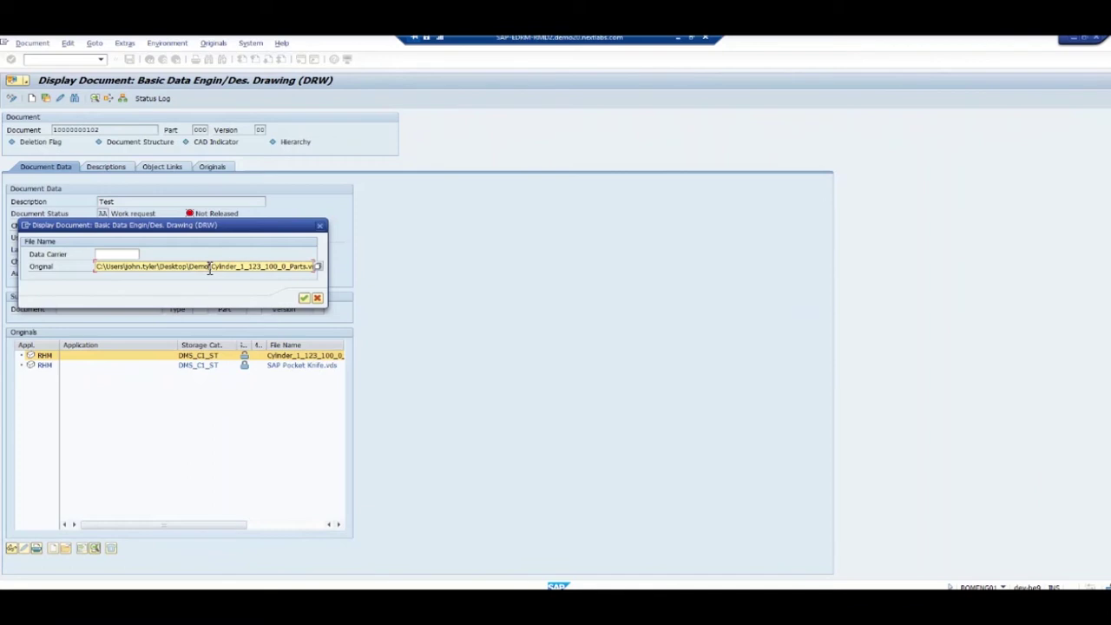
left_click(305, 298)
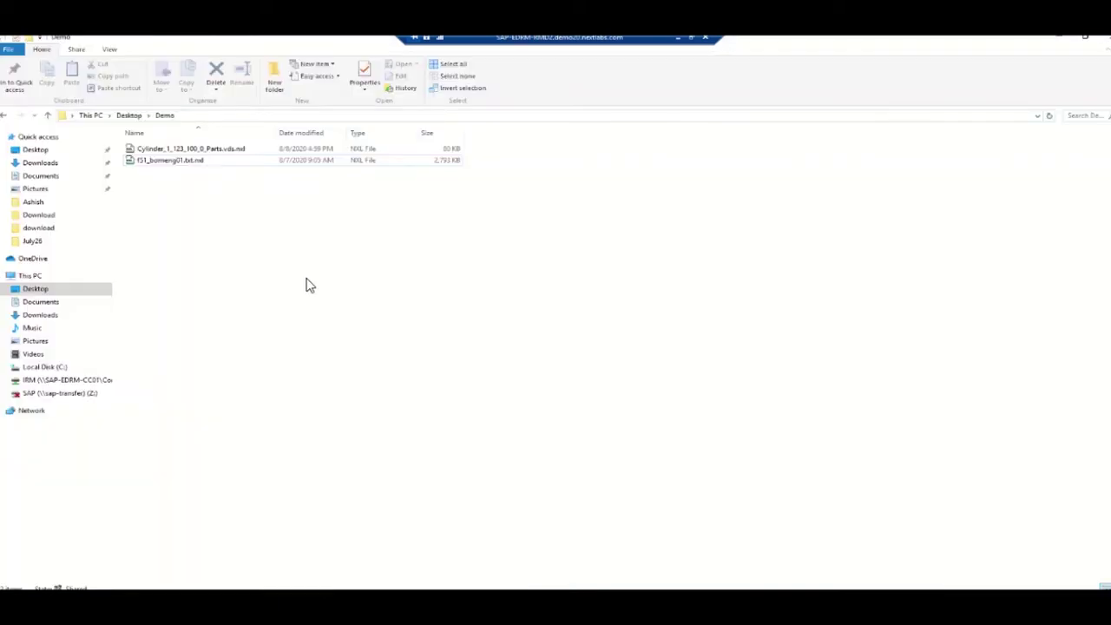
right_click(306, 284)
left_click(337, 325)
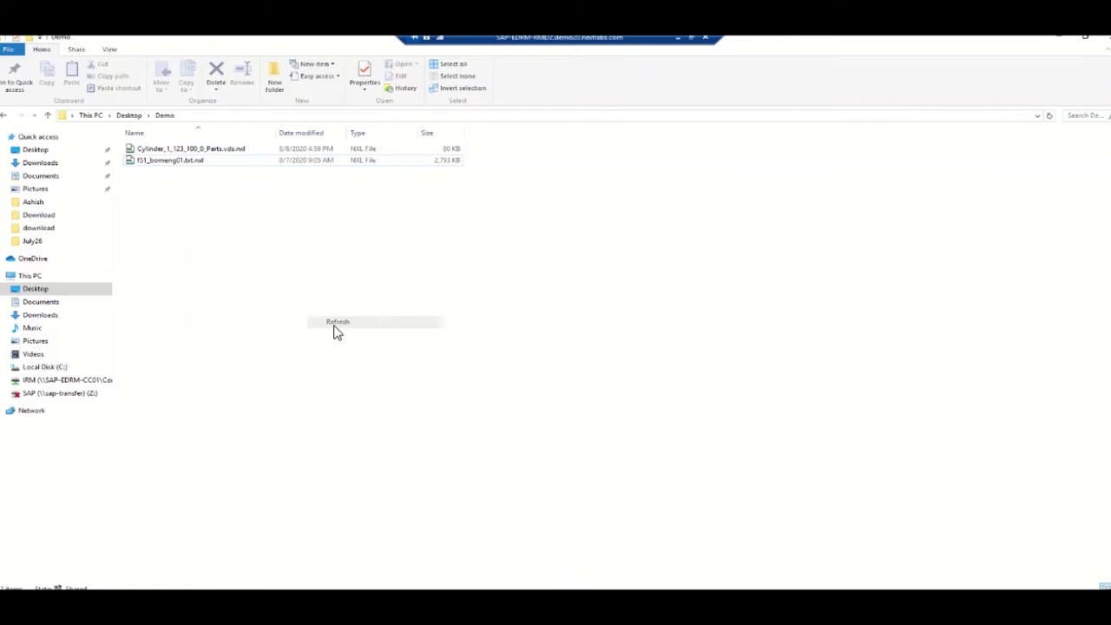
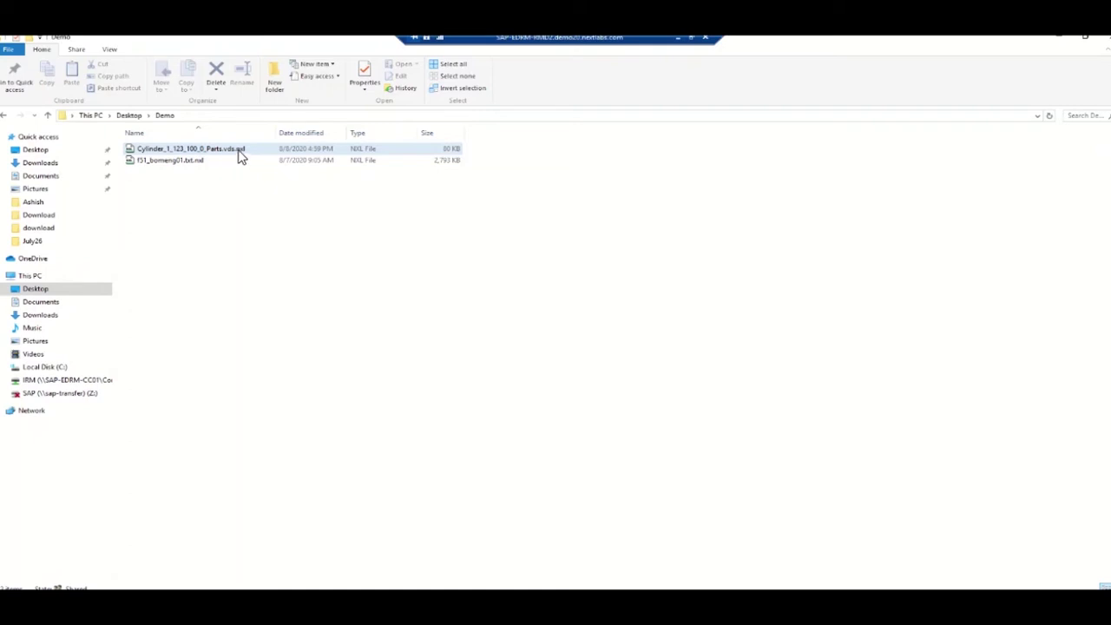
Open the SkyDRM Desktop sign-in and continue with the saved company URL for sap-edrm-skydrm1.demo20.nextlabs.com
left_click(1004, 544)
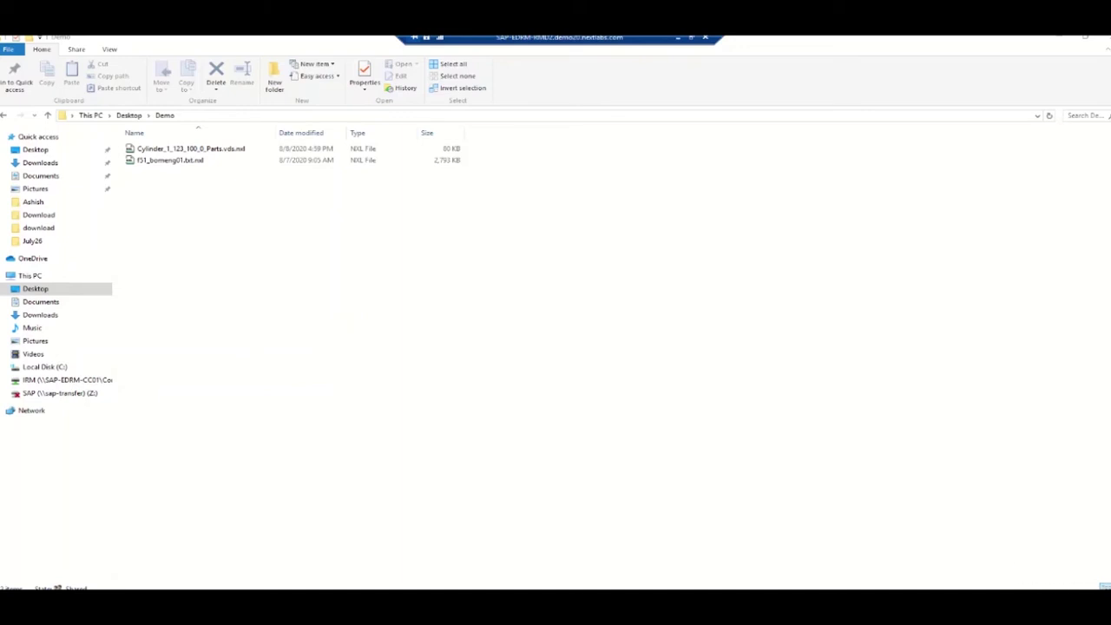
left_click(651, 329)
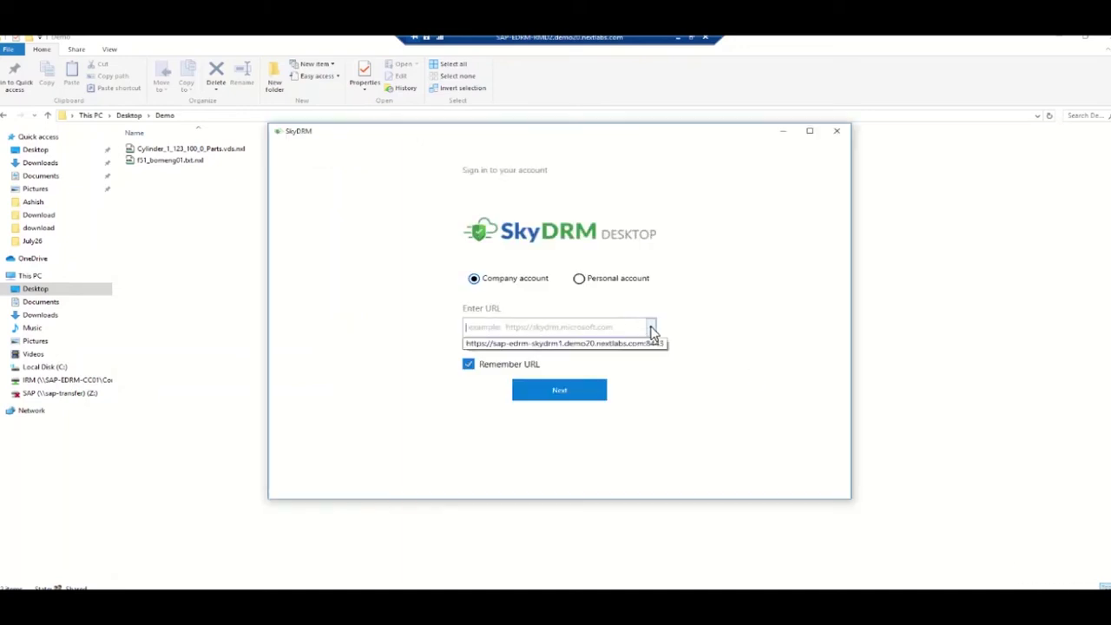
left_click(618, 344)
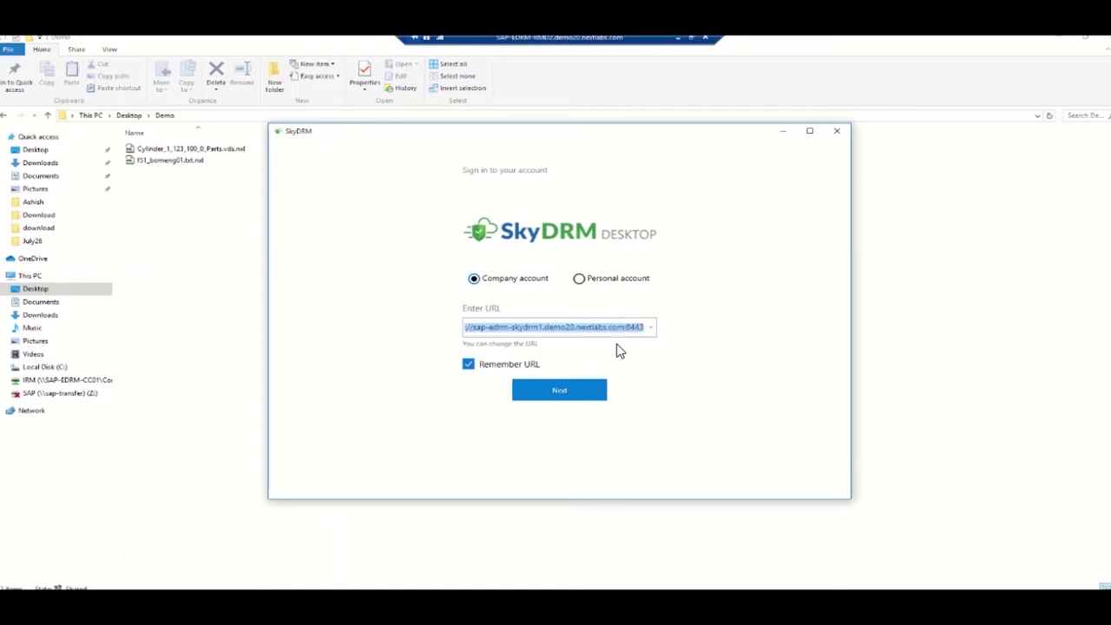
left_click(552, 391)
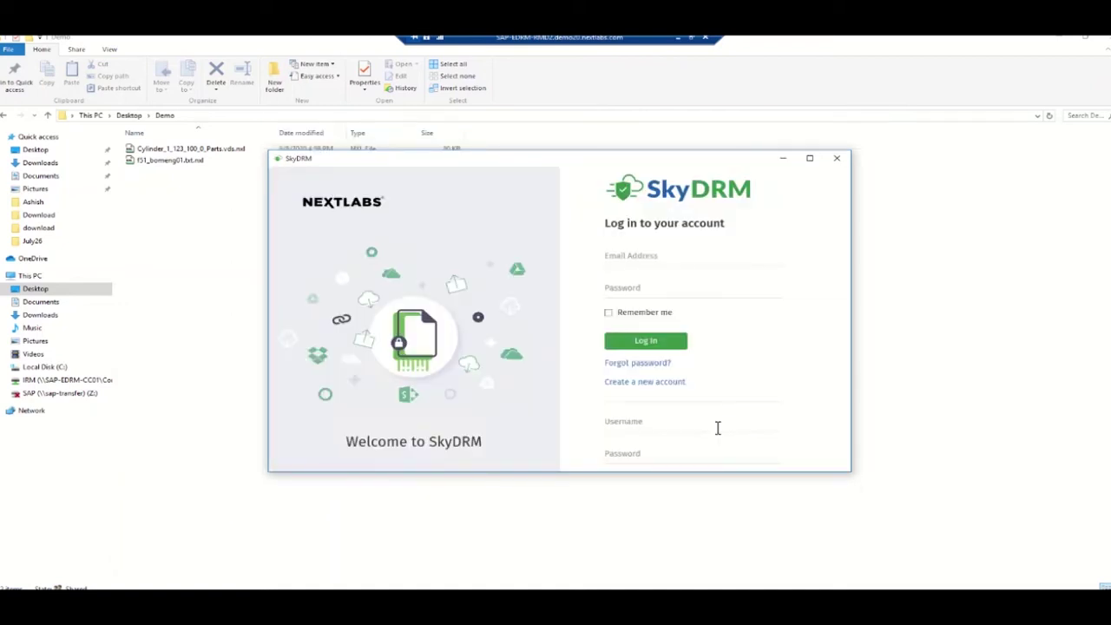
Log in to SkyDRM with the username BOMENG01 and the account password
left_click(666, 422)
type("BOMENG01")
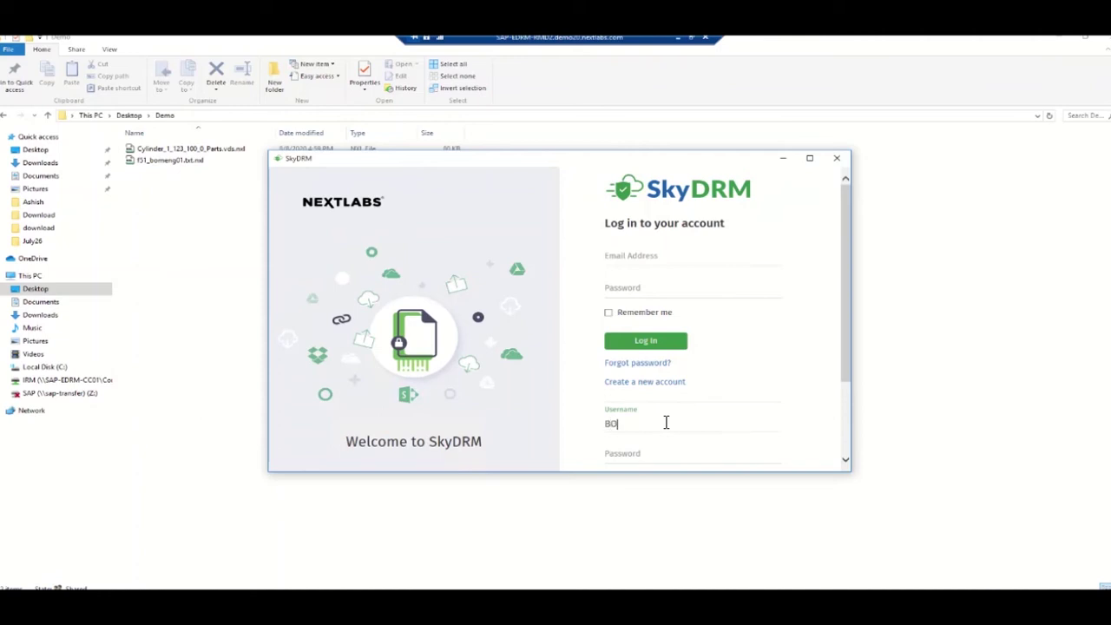
left_click(622, 453)
type("•••••••••")
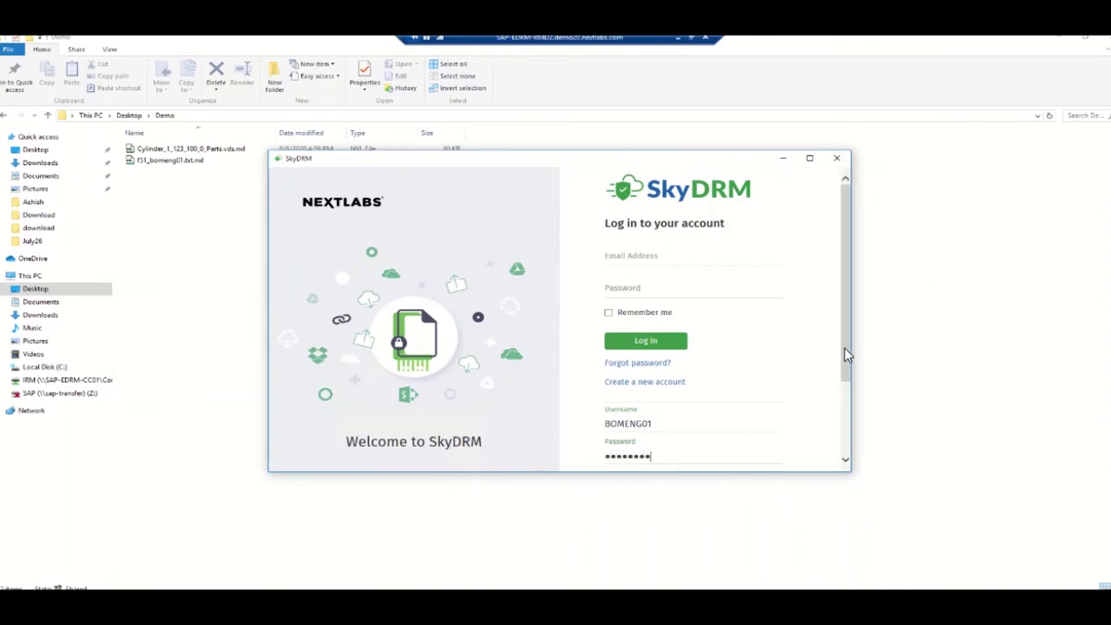
scroll(845, 348, "down", 3)
left_click(668, 411)
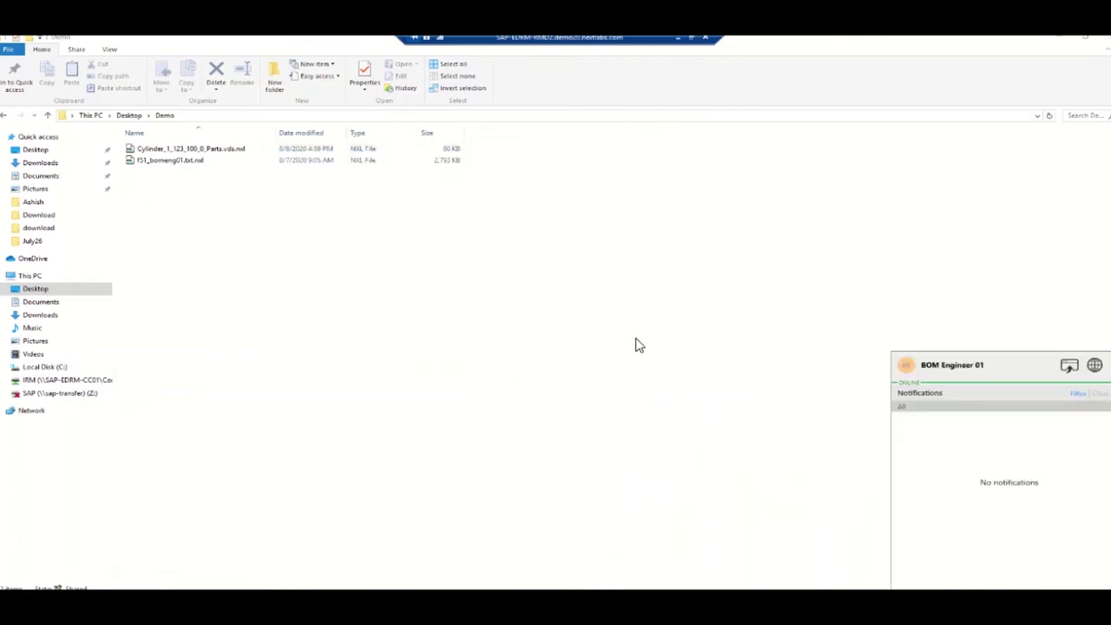
Open the protected Cylinder_1_123_100_0_Parts.vds.nxl file, rotate the watermarked cylinder model, and close the viewer
double_click(222, 150)
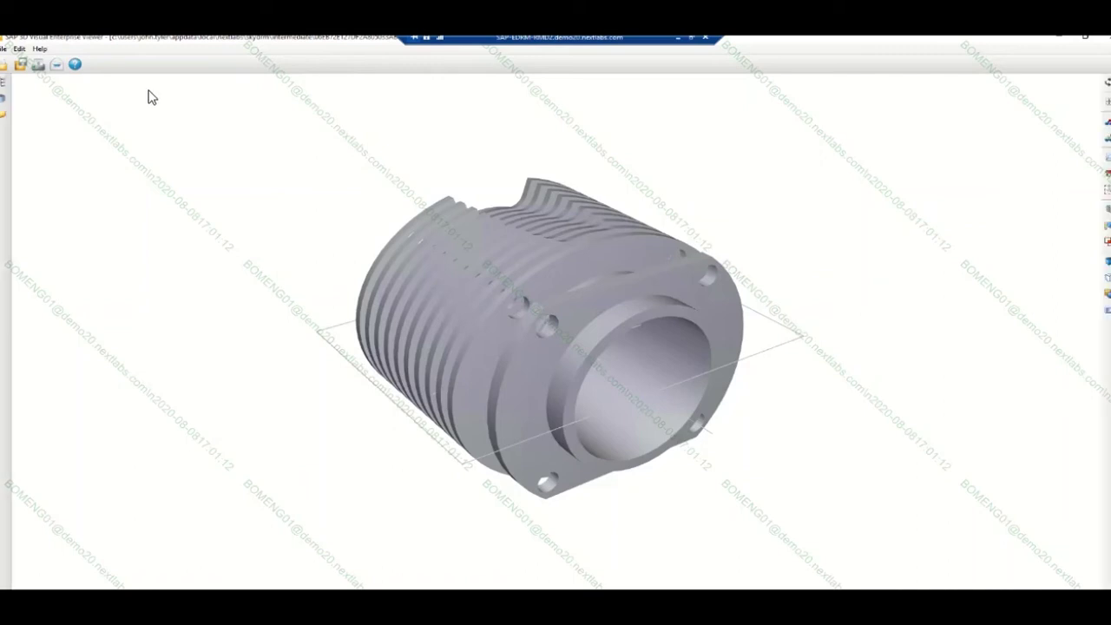
left_click_drag(634, 213, 363, 219)
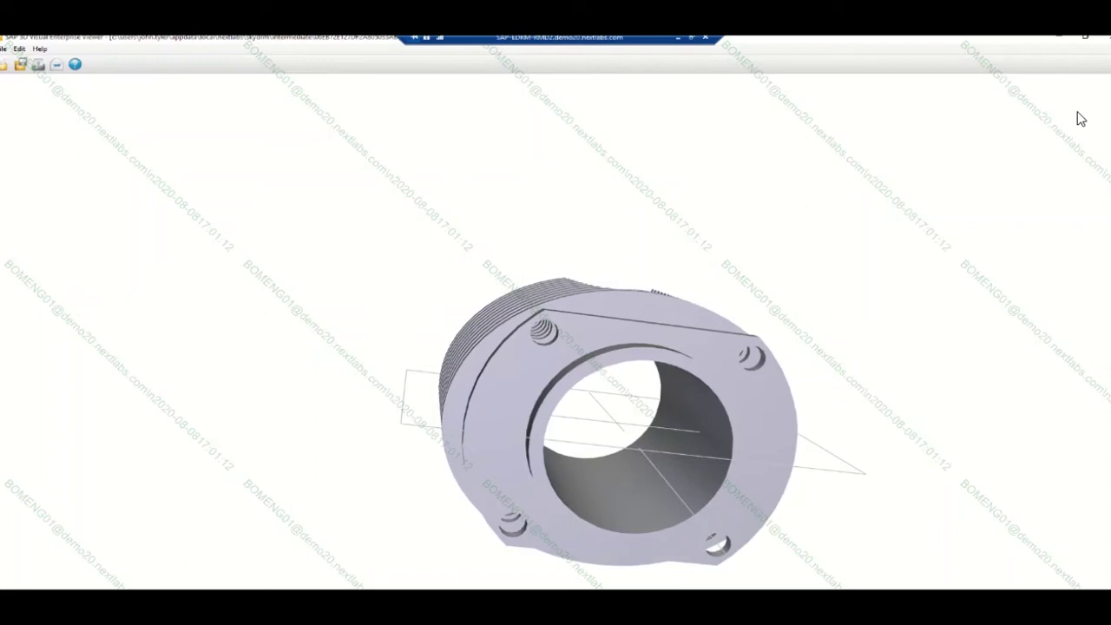
left_click(1105, 38)
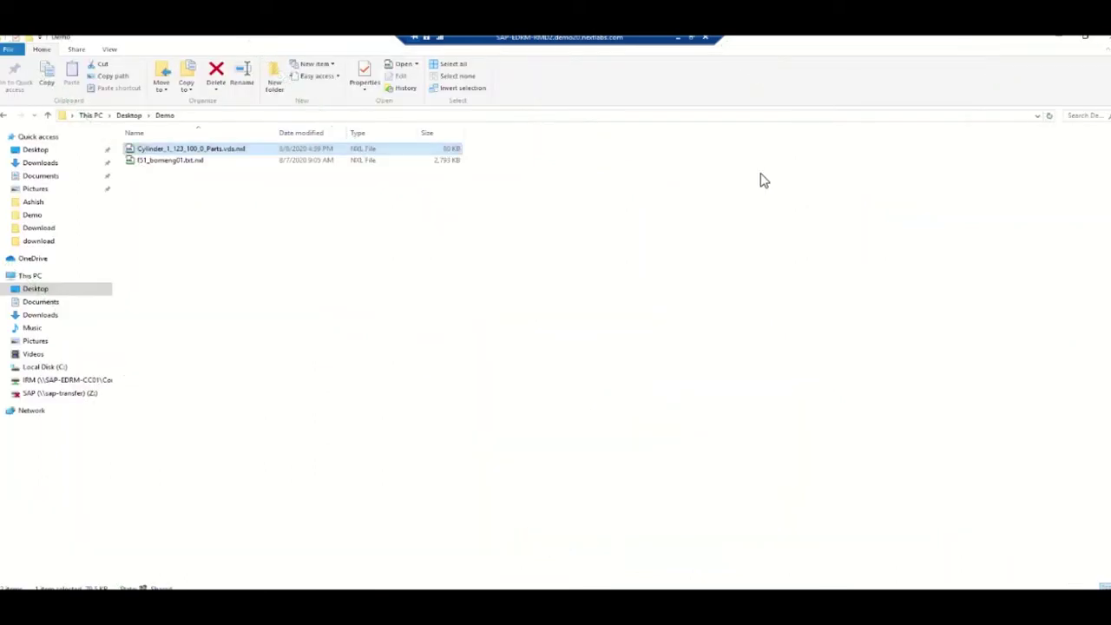
Examine the SkyDRM file info of Cylinder_1_123_100_0_Parts.vds.nxl for its classification and permissions, and close the info window
right_click(245, 154)
mouse_move(380, 228)
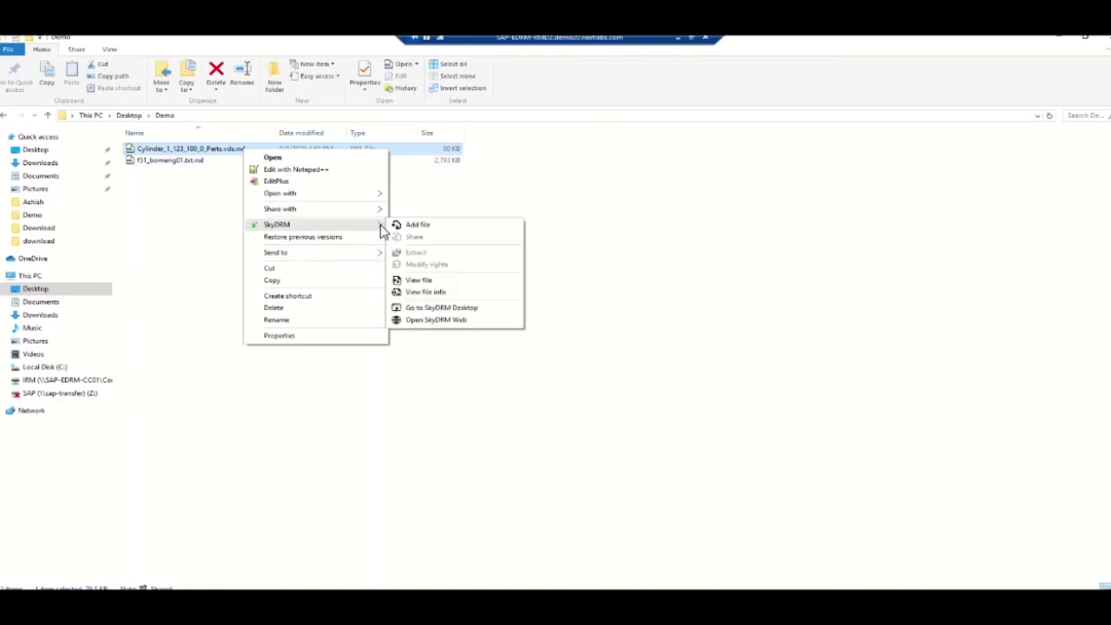
left_click(438, 293)
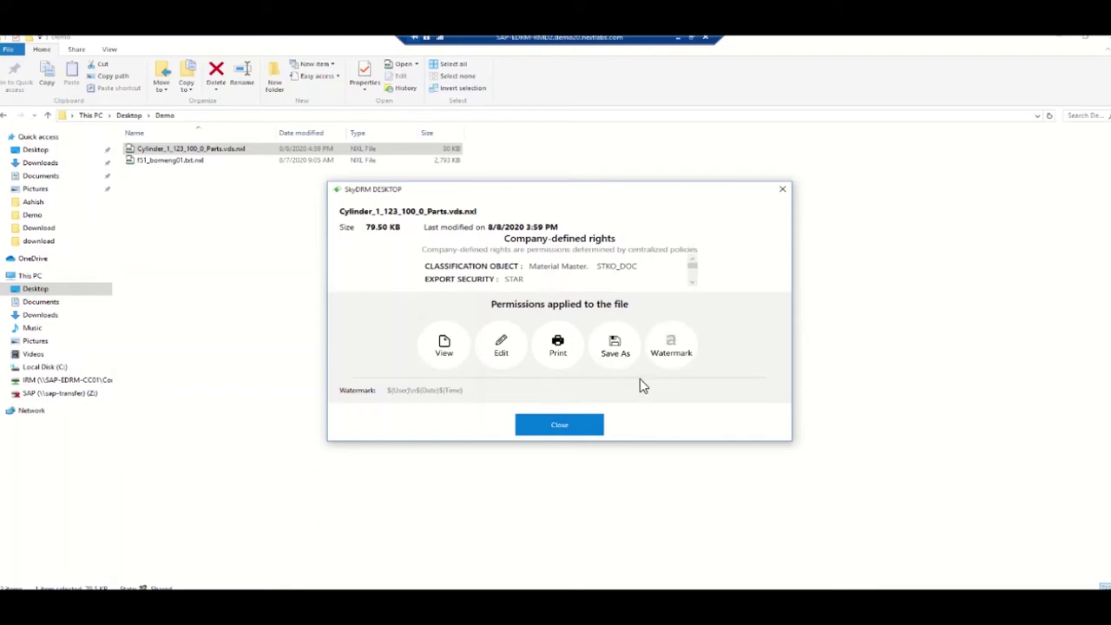
left_click(572, 427)
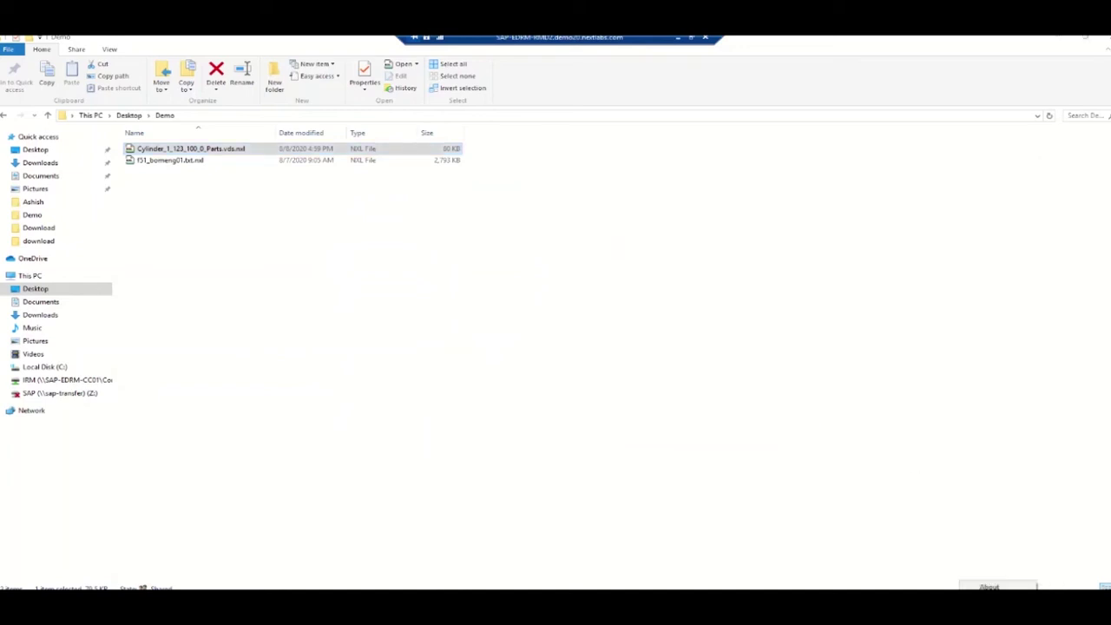
Sign out of the BOMENG01 SkyDRM account and continue to the login page with the saved company URL
left_click(990, 587)
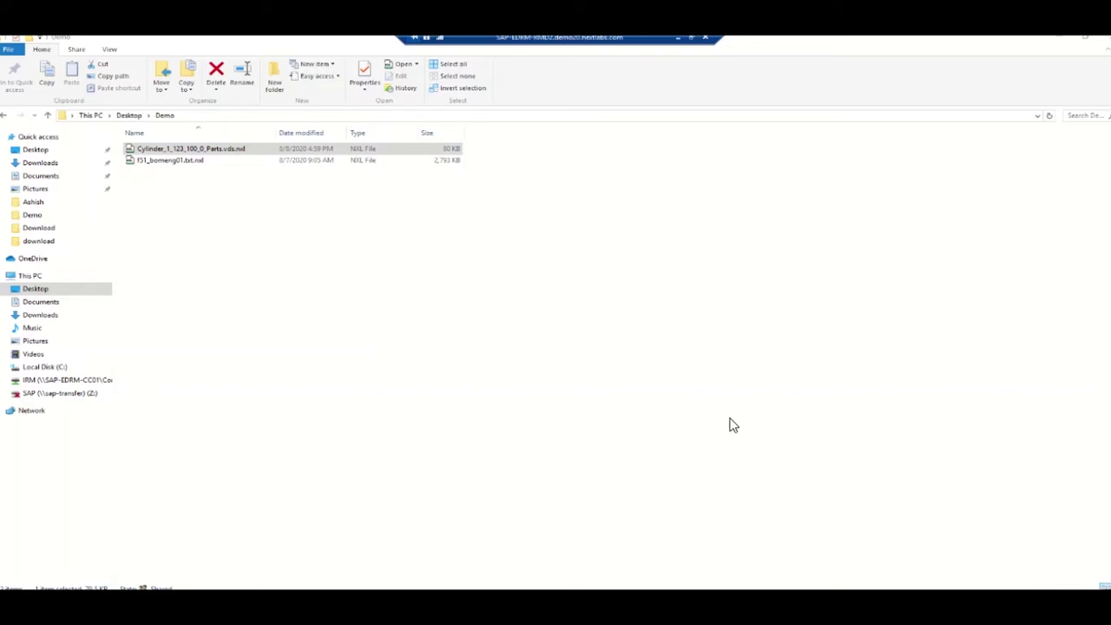
left_click(650, 327)
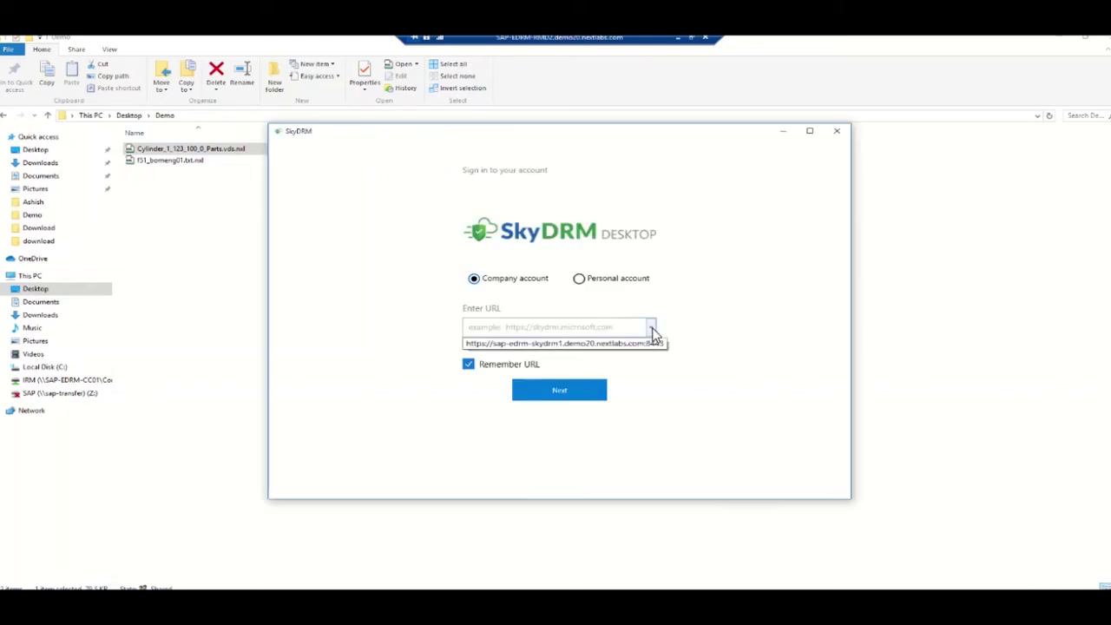
left_click(611, 346)
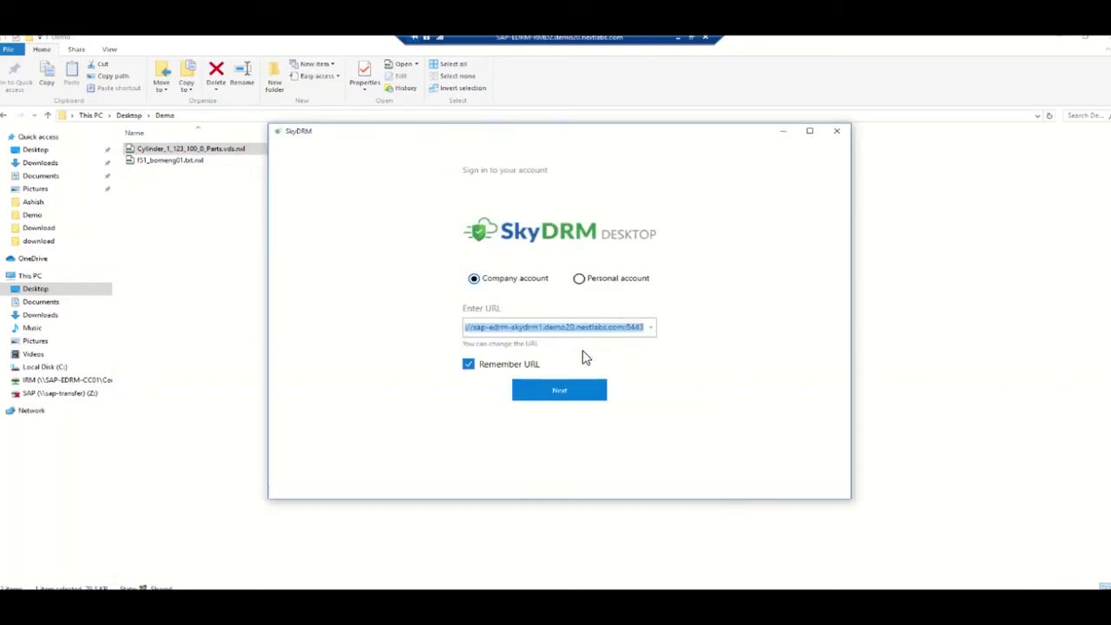
left_click(539, 390)
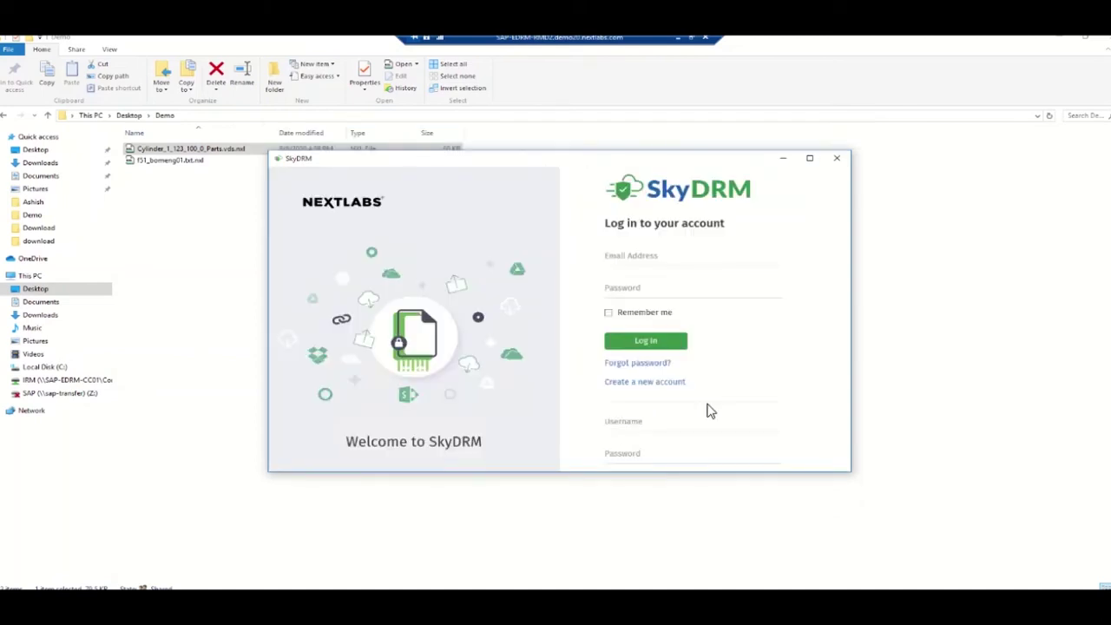
Log in to SkyDRM with the username BOMENG04 and the account password
scroll(846, 428, "down", 3)
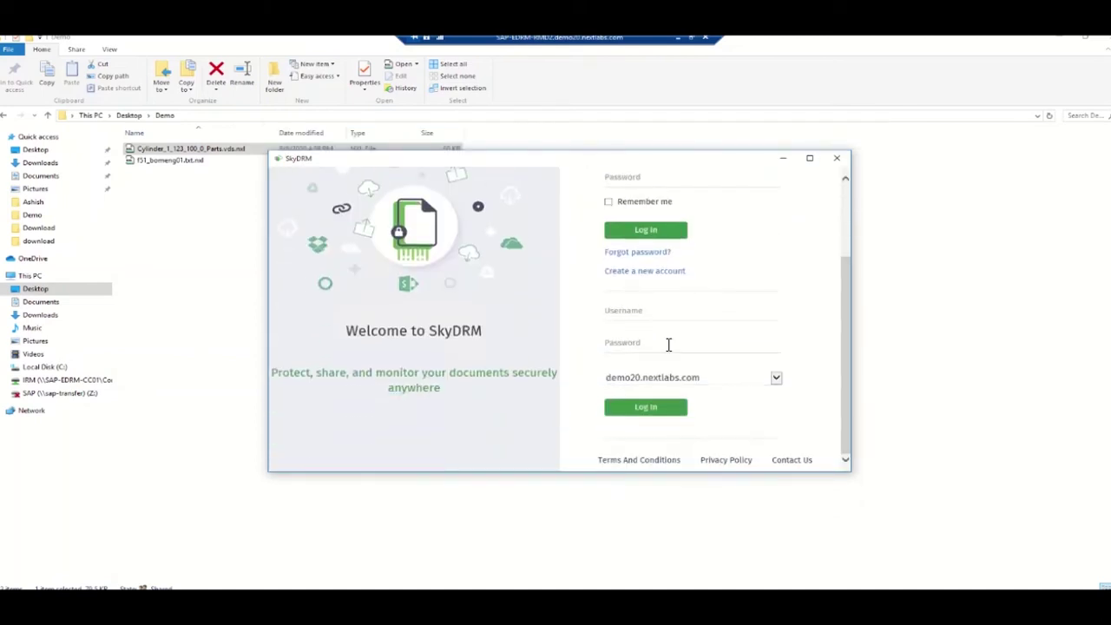
left_click(622, 312)
type("BOMENG04")
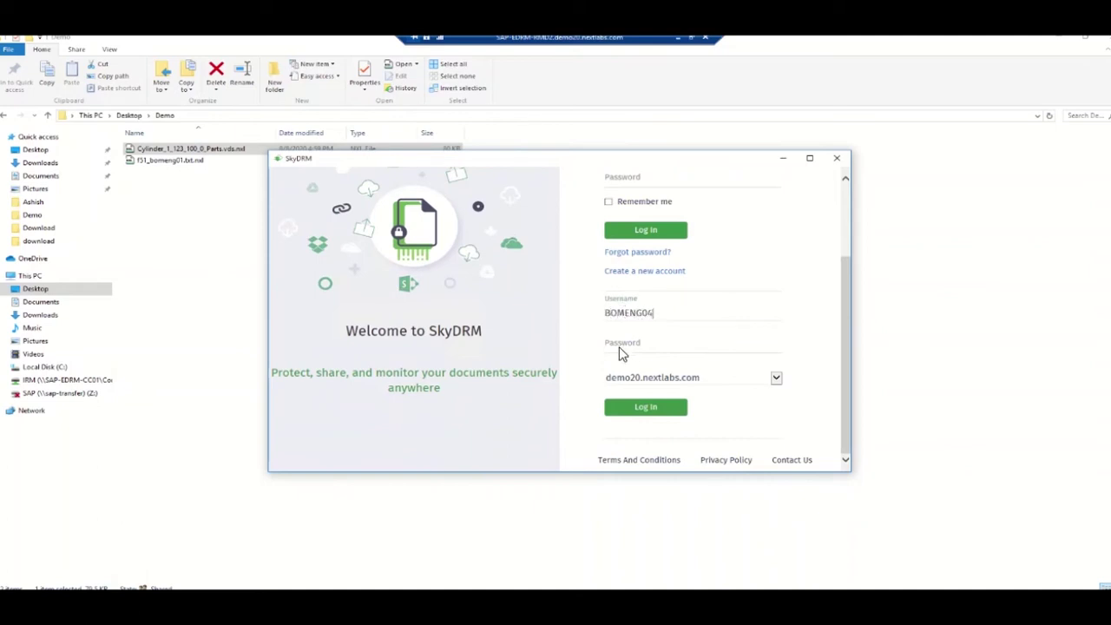
left_click(618, 345)
type("*********")
left_click(653, 413)
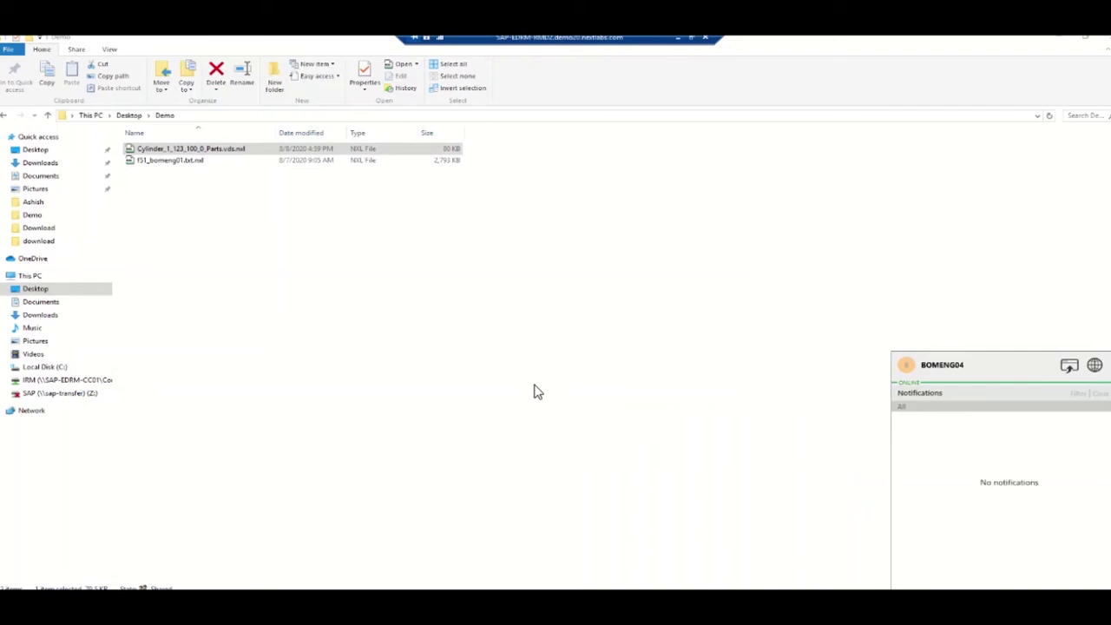
Refresh the Demo folder, try to open Cylinder_1_123_100_0_Parts.vds.nxl as BOMENG04, and close the viewer
left_click(365, 321)
right_click(366, 321)
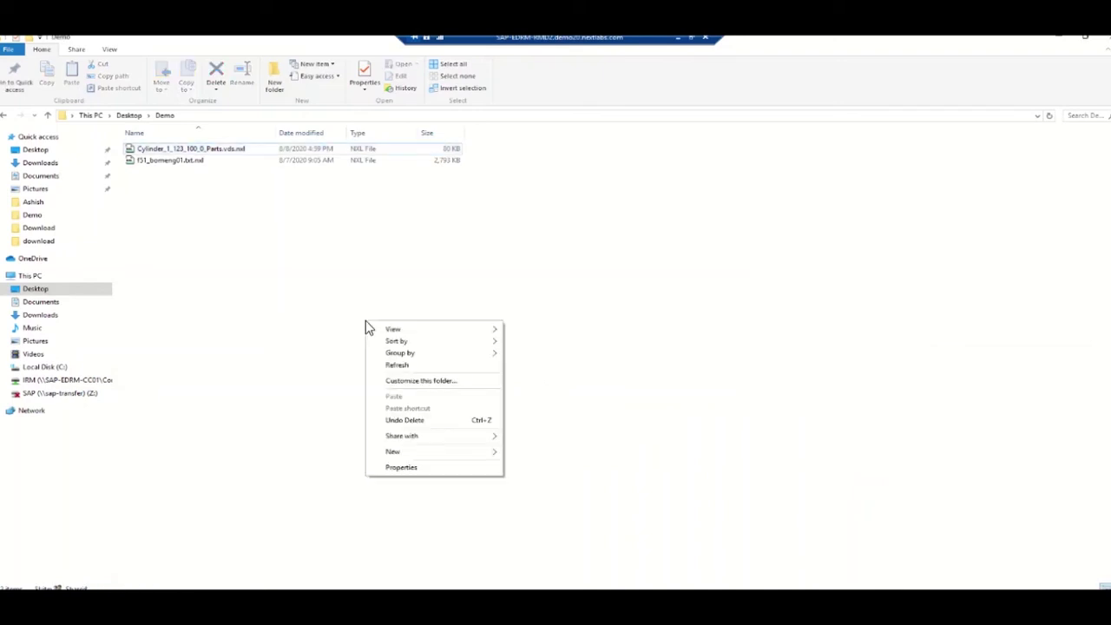
left_click(409, 366)
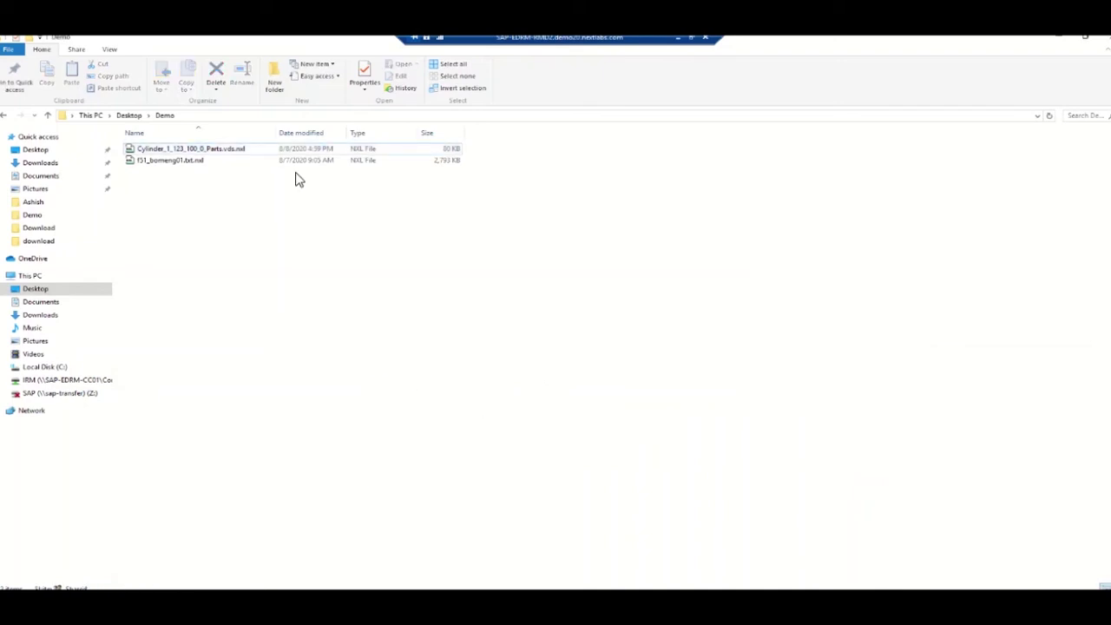
left_click(234, 152)
left_click(236, 154)
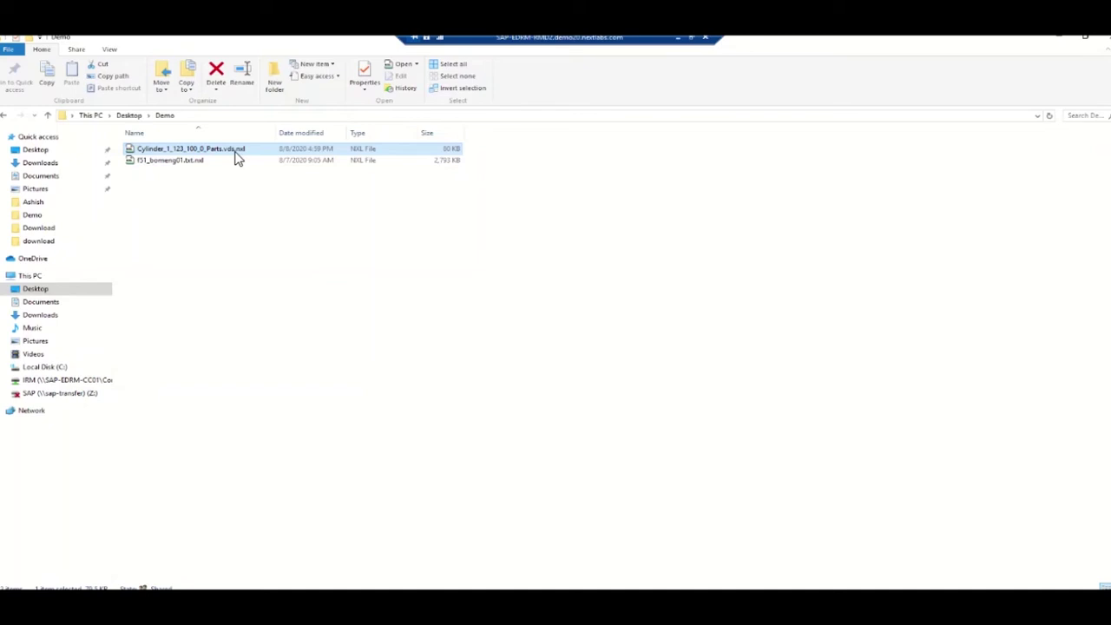
double_click(236, 154)
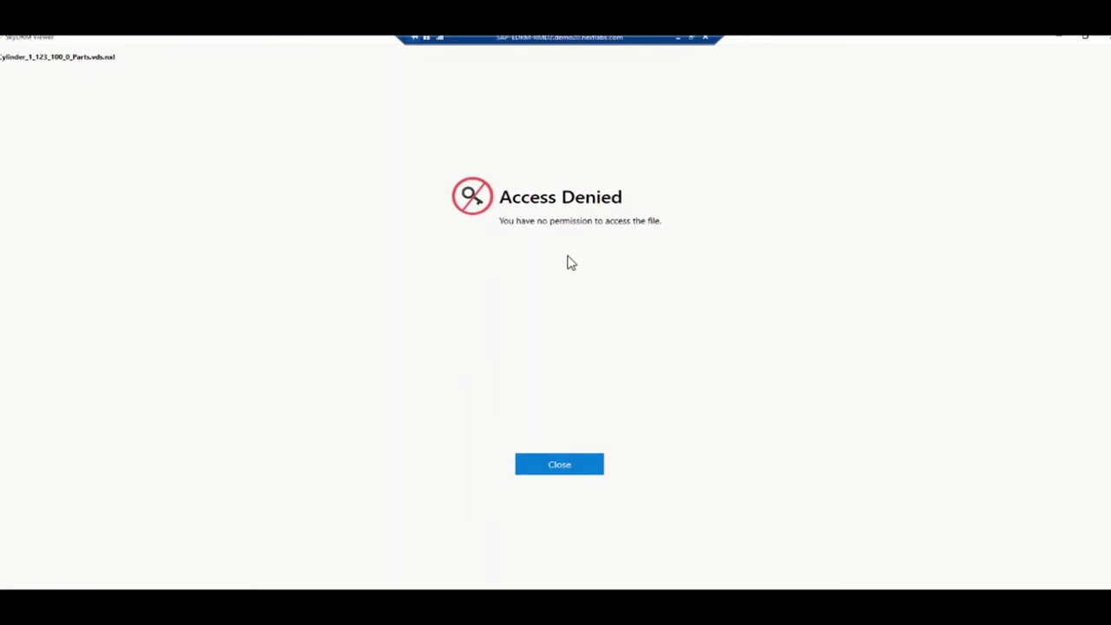
left_click(1104, 38)
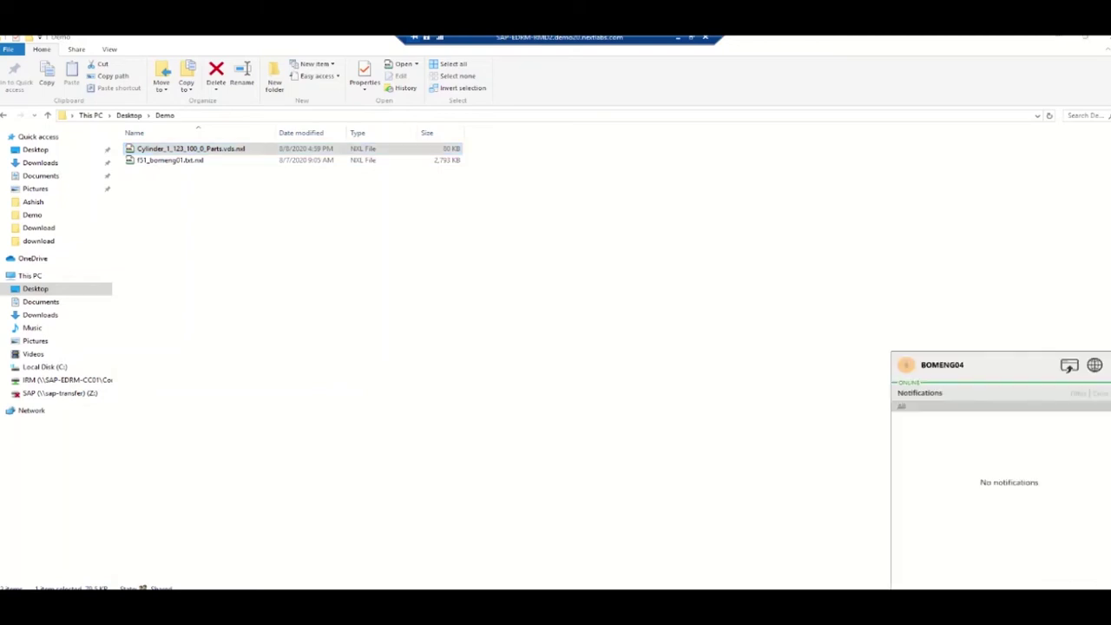
Sign out of the BOMENG04 SkyDRM account and restart the company sign-in with the saved sap-edrm-skydrm1.demo20.nextlabs.com:8443 URL
left_click(943, 567)
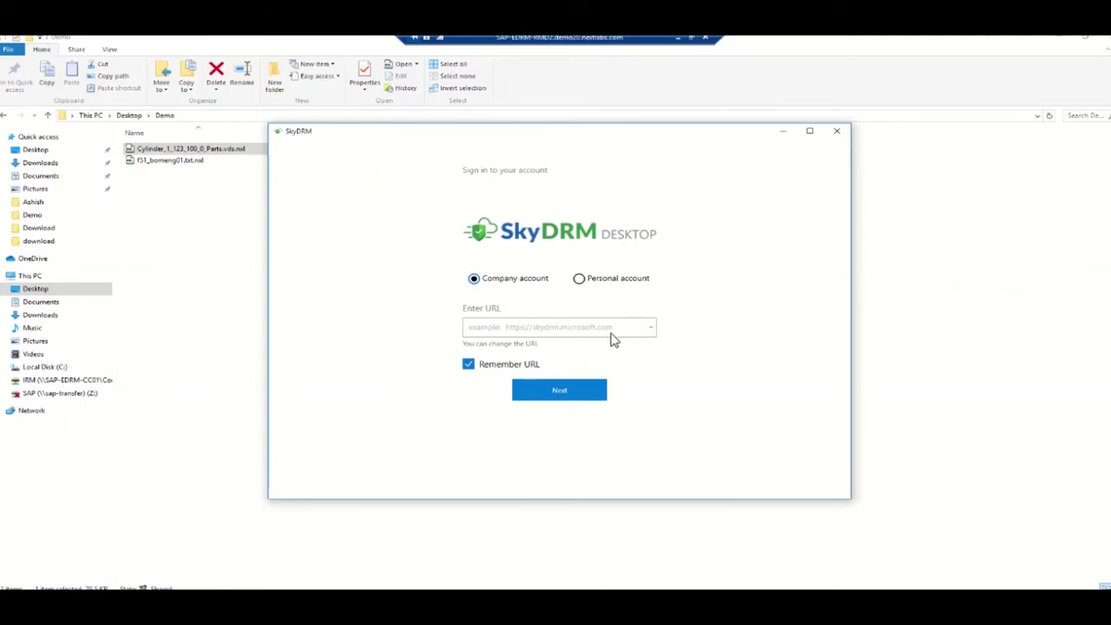
left_click(652, 329)
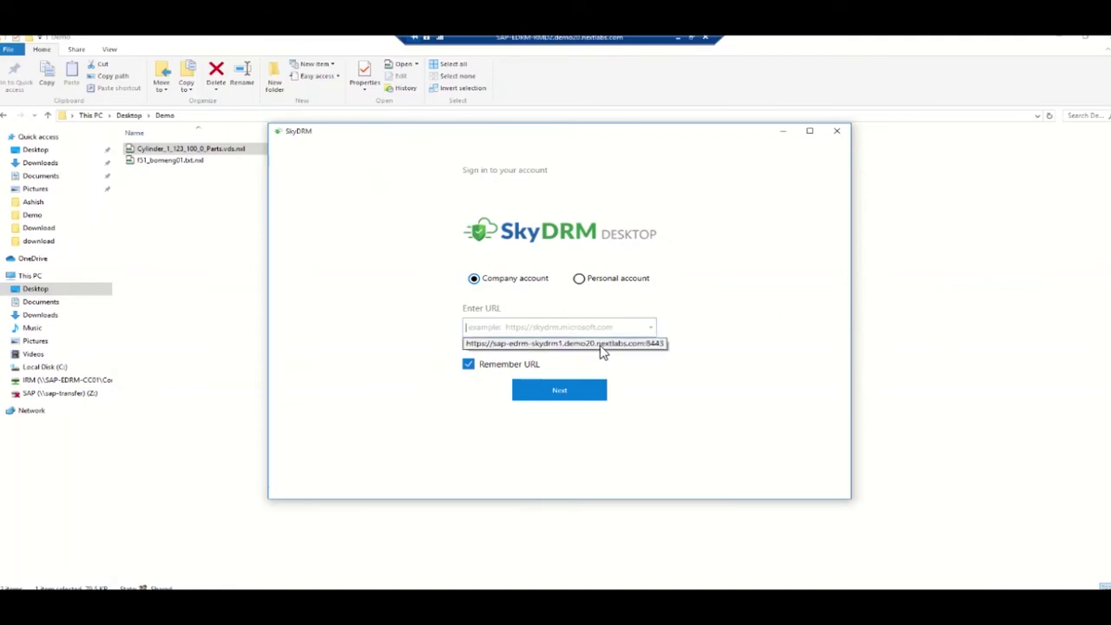
left_click(602, 347)
left_click(558, 389)
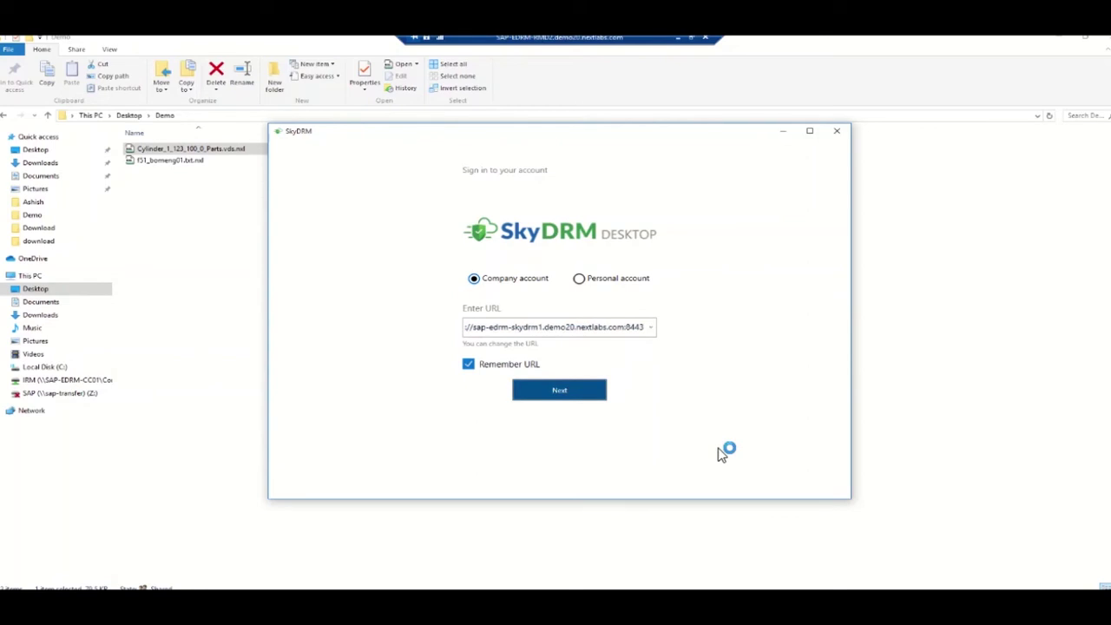
Log in to SkyDRM with the username BOMPROJ01 and the account password
left_click(632, 424)
type("BOMENG")
key("BackSpace")
key("BackSpace")
key("BackSpace")
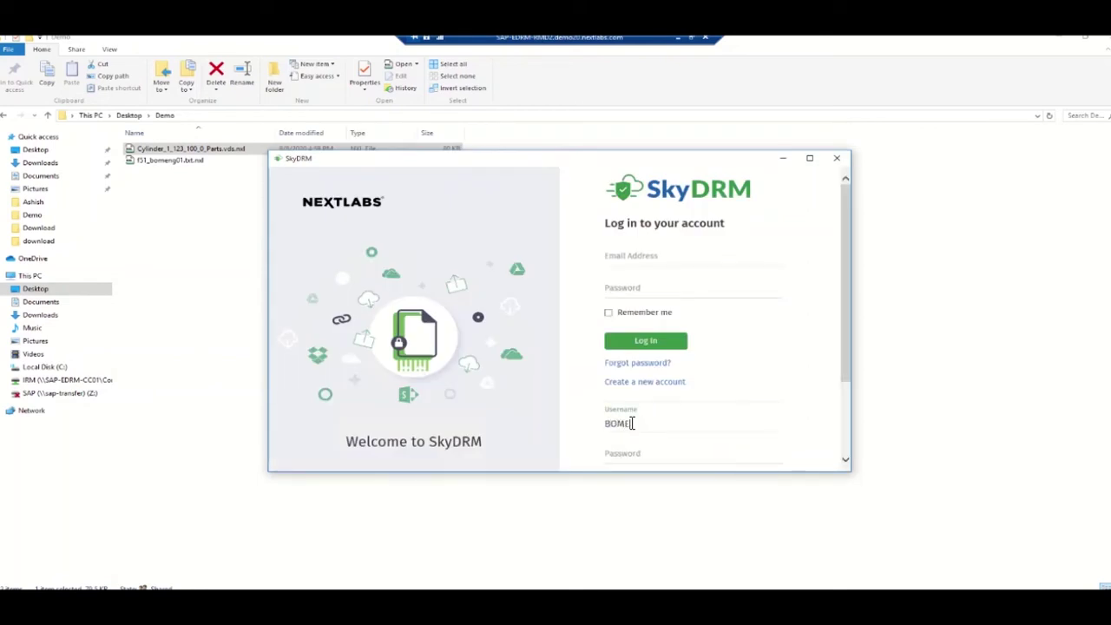
type("PROJ01")
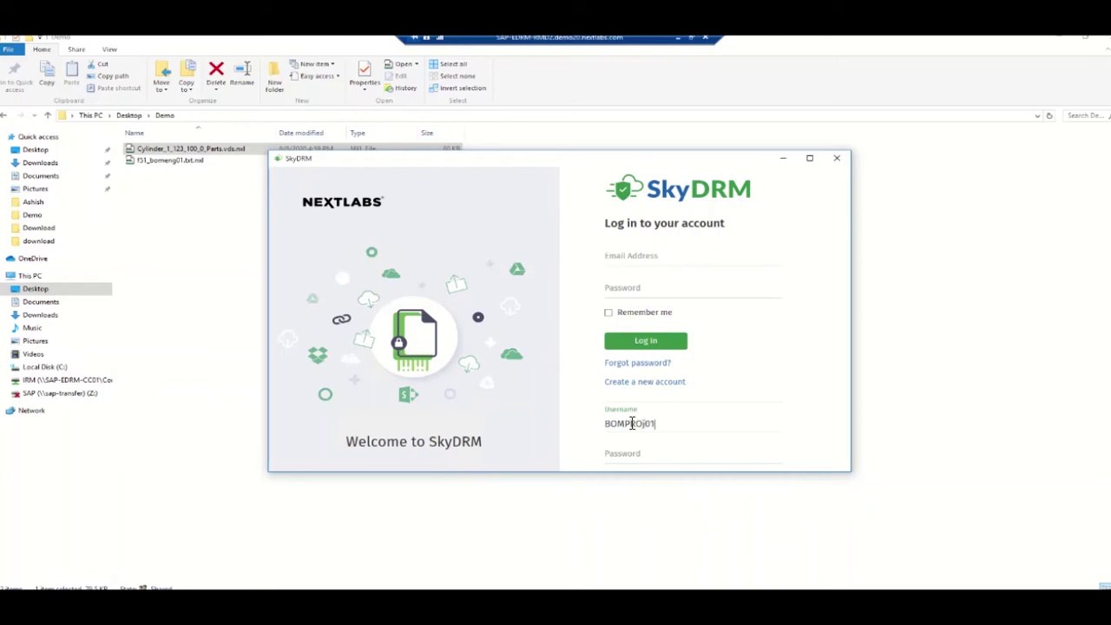
key("BackSpace")
key("BackSpace")
key("BackSpace")
key("BackSpace")
type("OJ01")
left_click(642, 456)
type("**********")
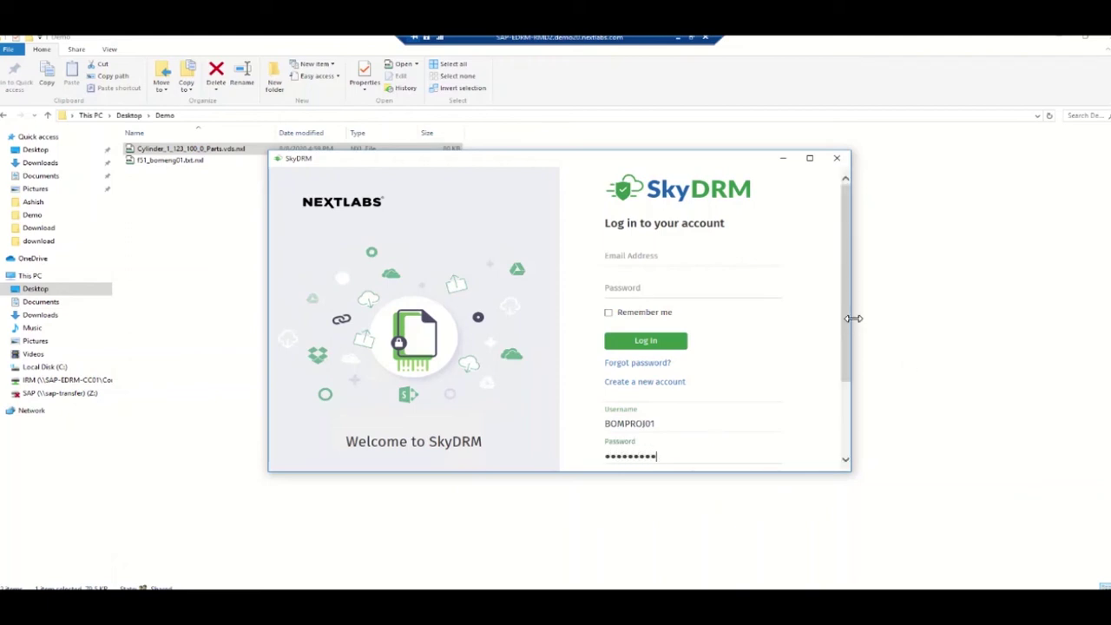
scroll(846, 330, "down", 3)
left_click(655, 425)
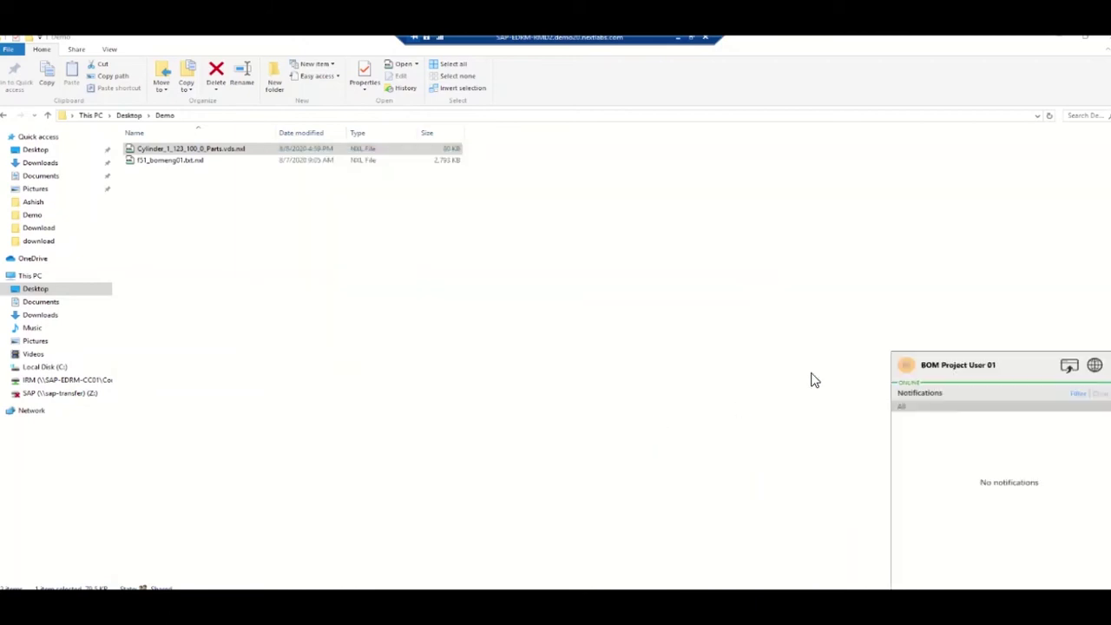
View the SkyDRM file info of Cylinder_1_123_100_0_Parts.vds.nxl for the project user's permissions, and close the info window
left_click(339, 304)
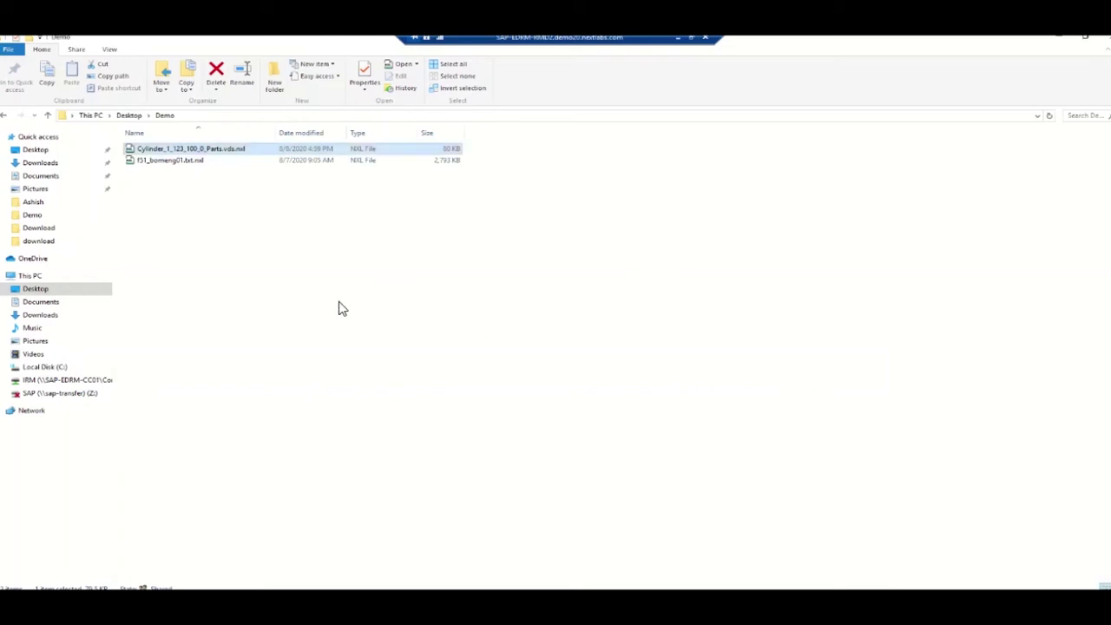
left_click(237, 153)
right_click(236, 152)
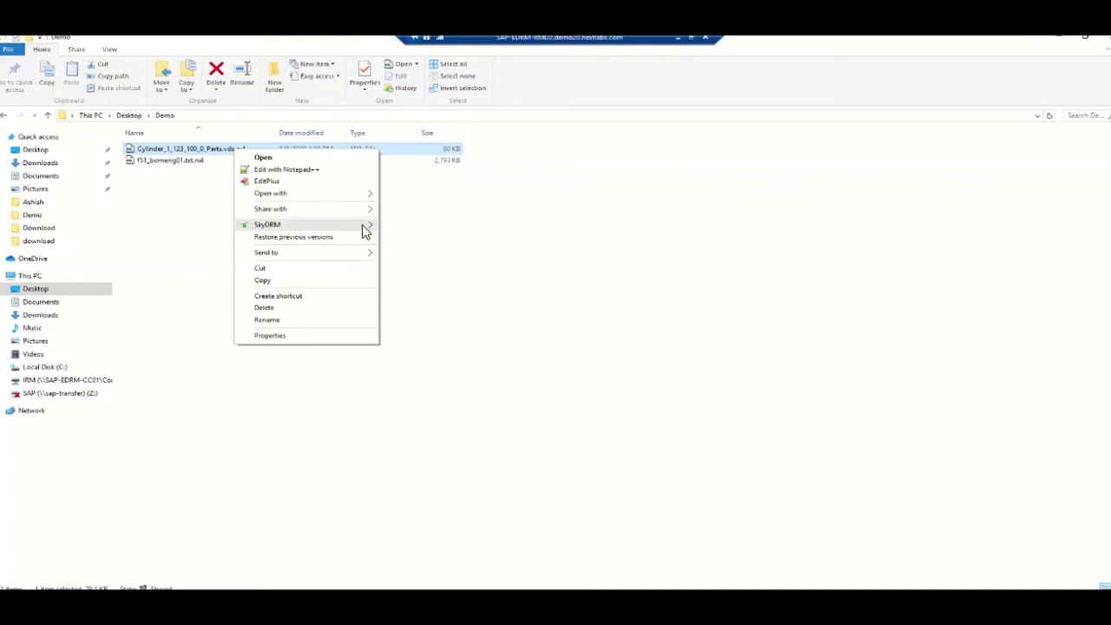
mouse_move(363, 230)
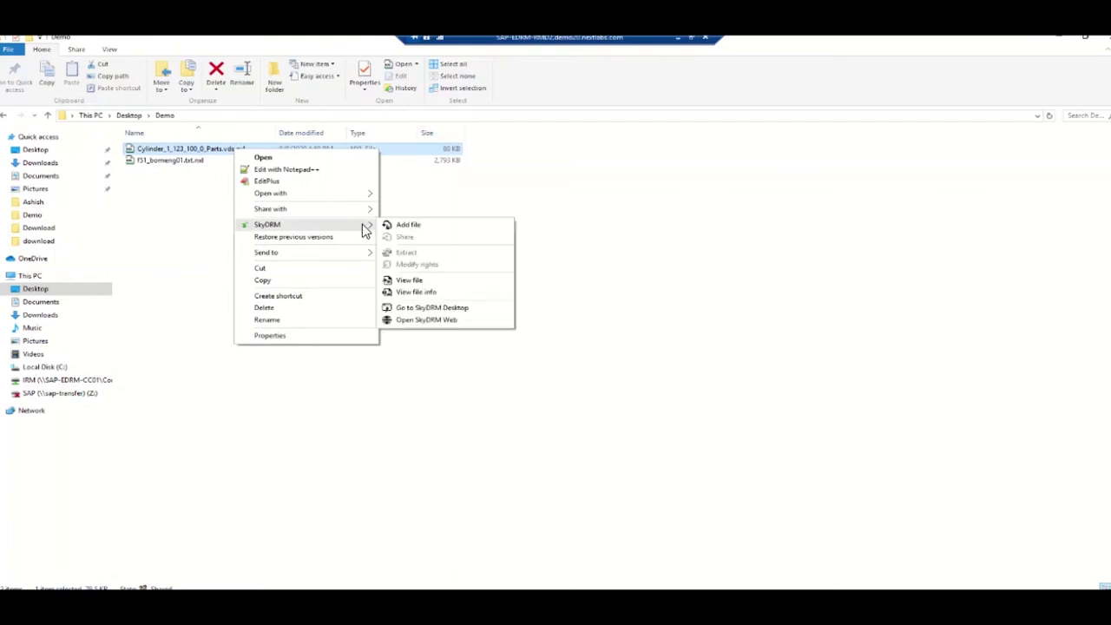
left_click(430, 295)
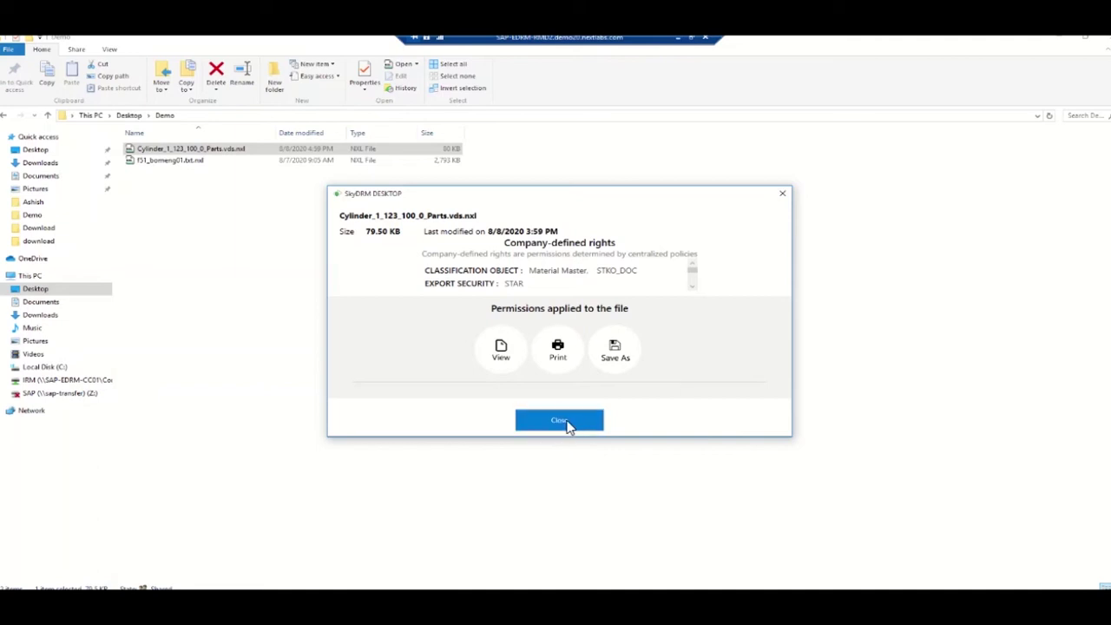
left_click(782, 196)
Open the protected Cylinder_1_123_100_0_Parts.vds.nxl file in the 3D viewer, check its file commands, and select and rotate the cylinder
double_click(240, 152)
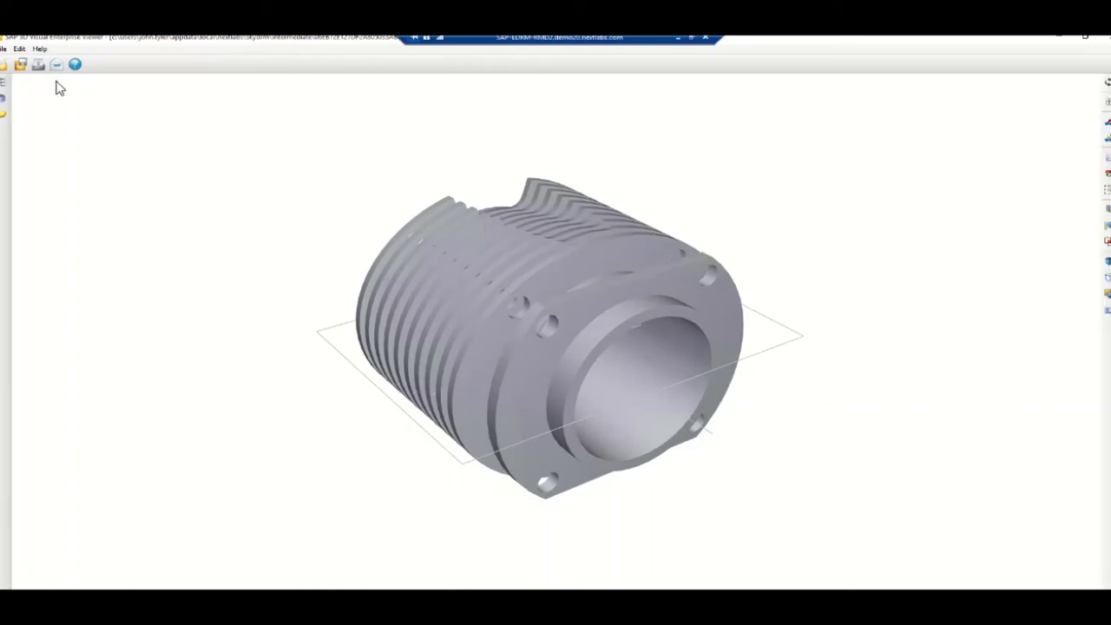
left_click(19, 49)
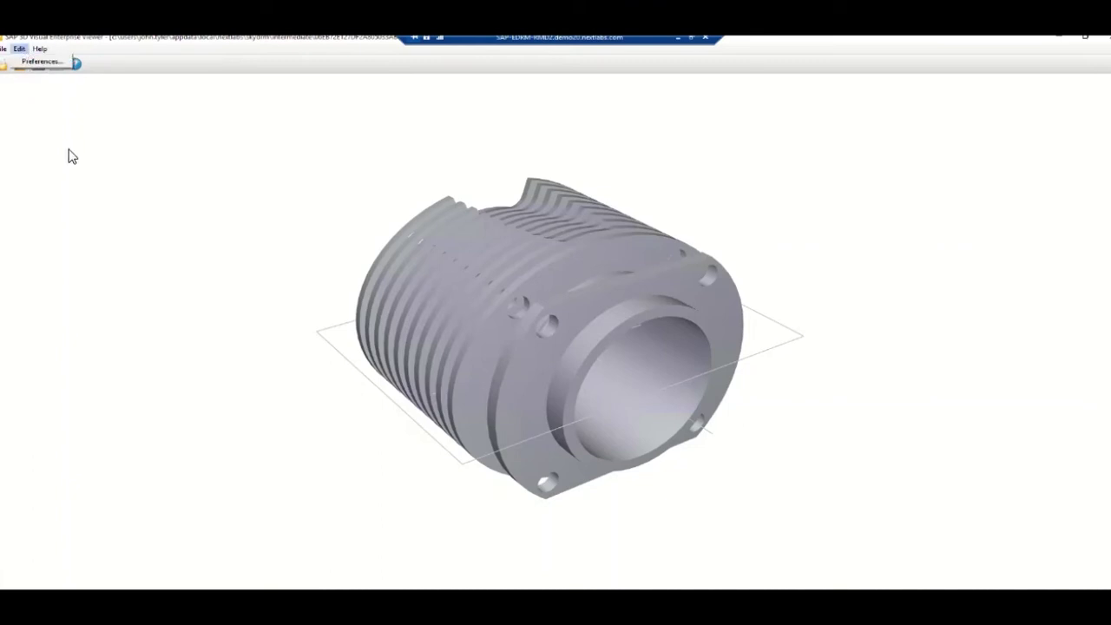
left_click(6, 49)
left_click(6, 49)
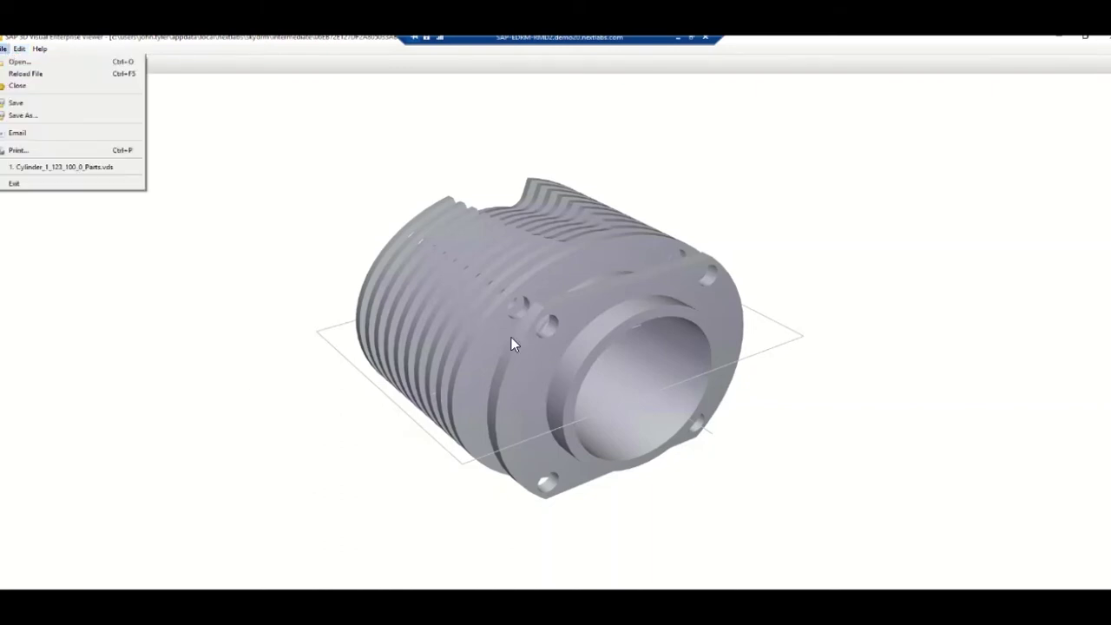
left_click(486, 267)
left_click(487, 268)
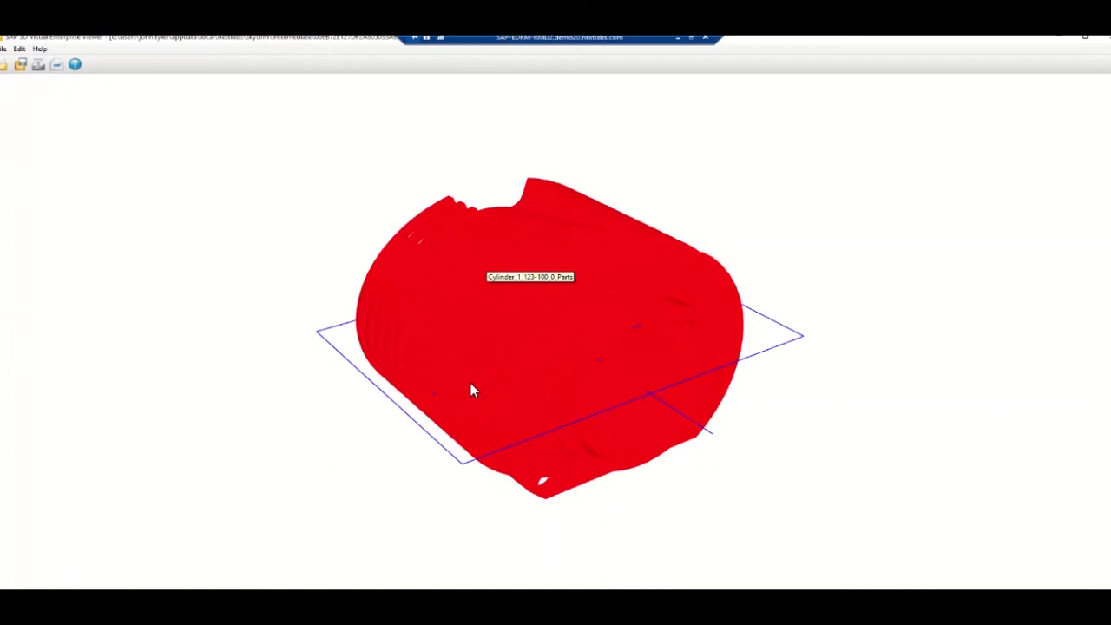
Try to save the protected cylinder model with Save As and with Save, and minimize the viewer
left_click(3, 49)
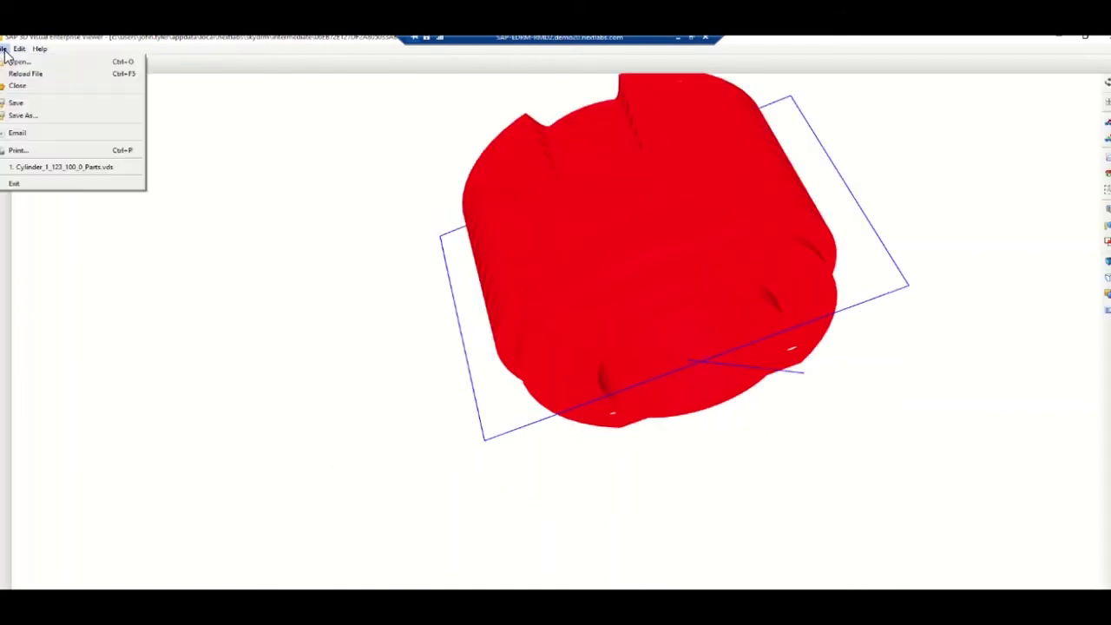
left_click(23, 115)
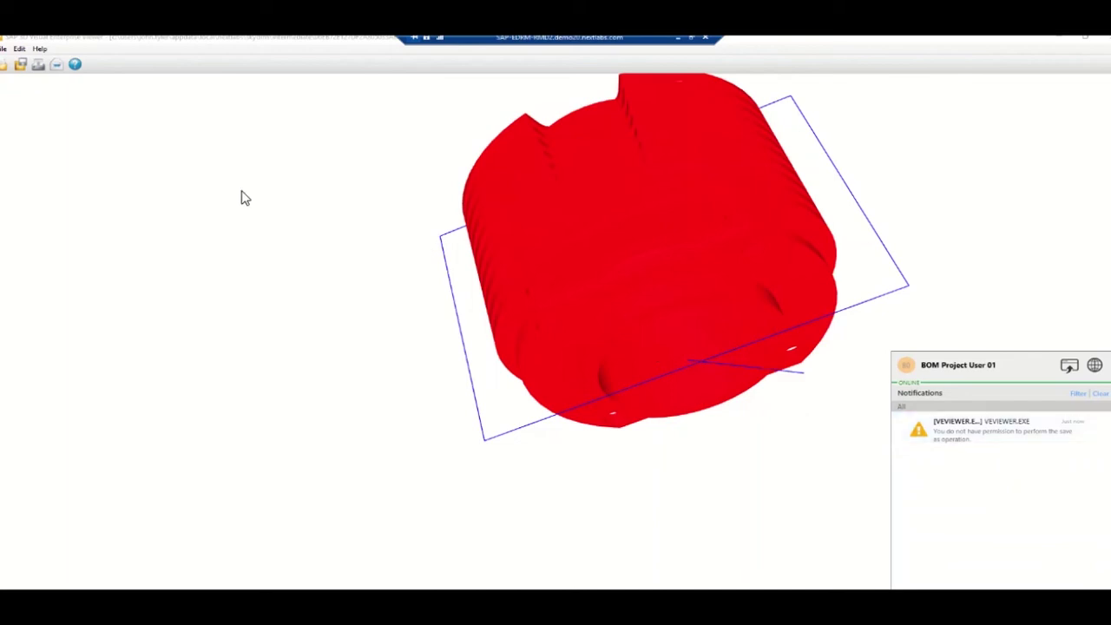
left_click(4, 50)
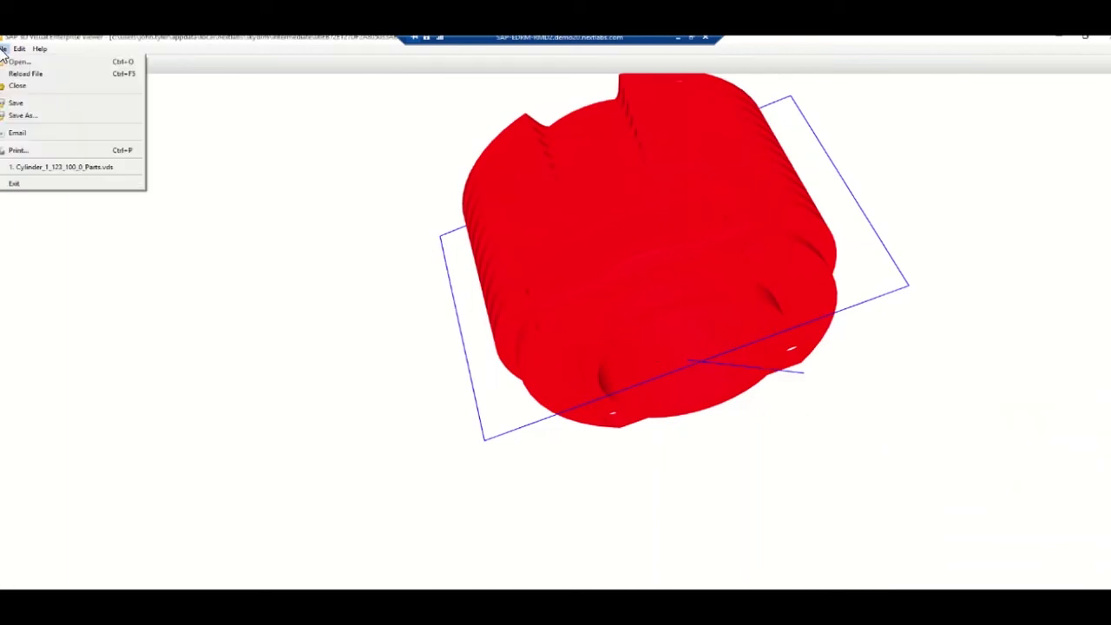
left_click(28, 106)
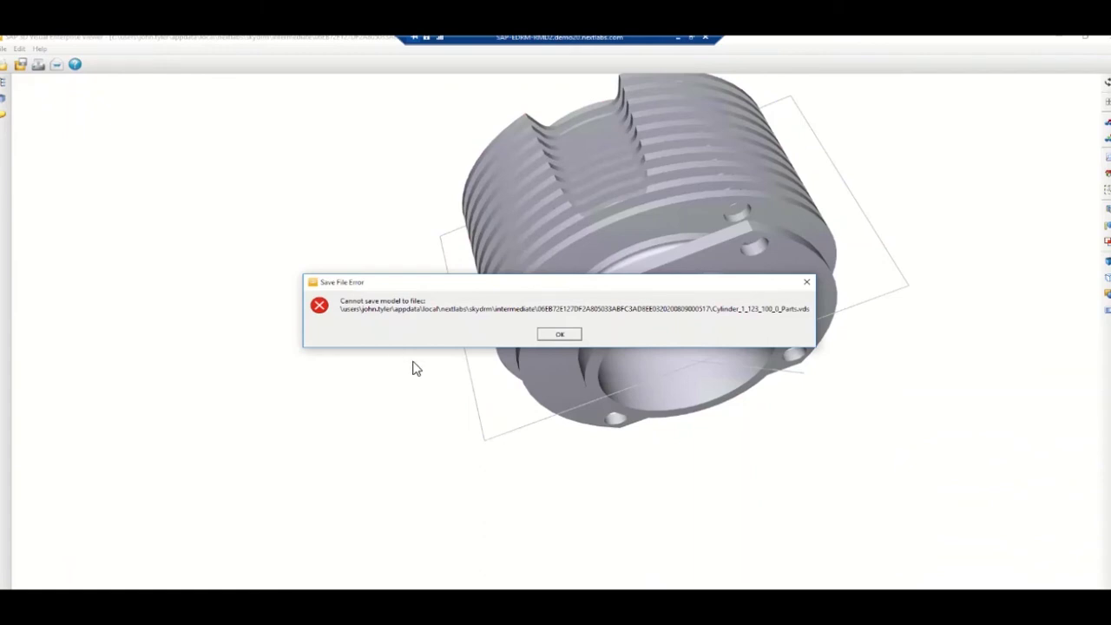
left_click(560, 336)
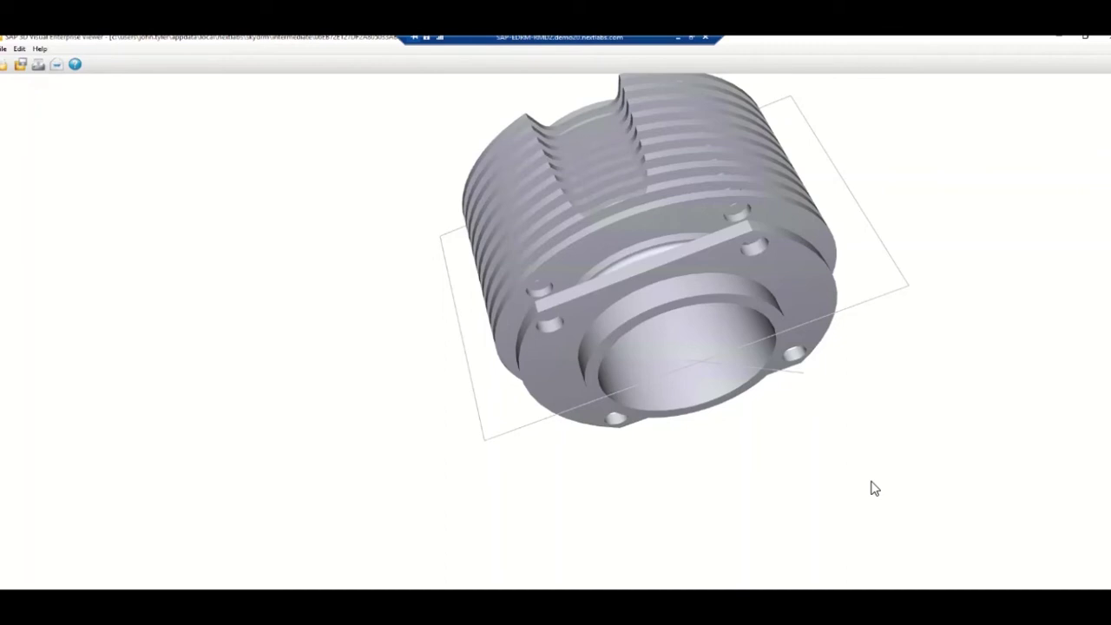
left_click(1059, 39)
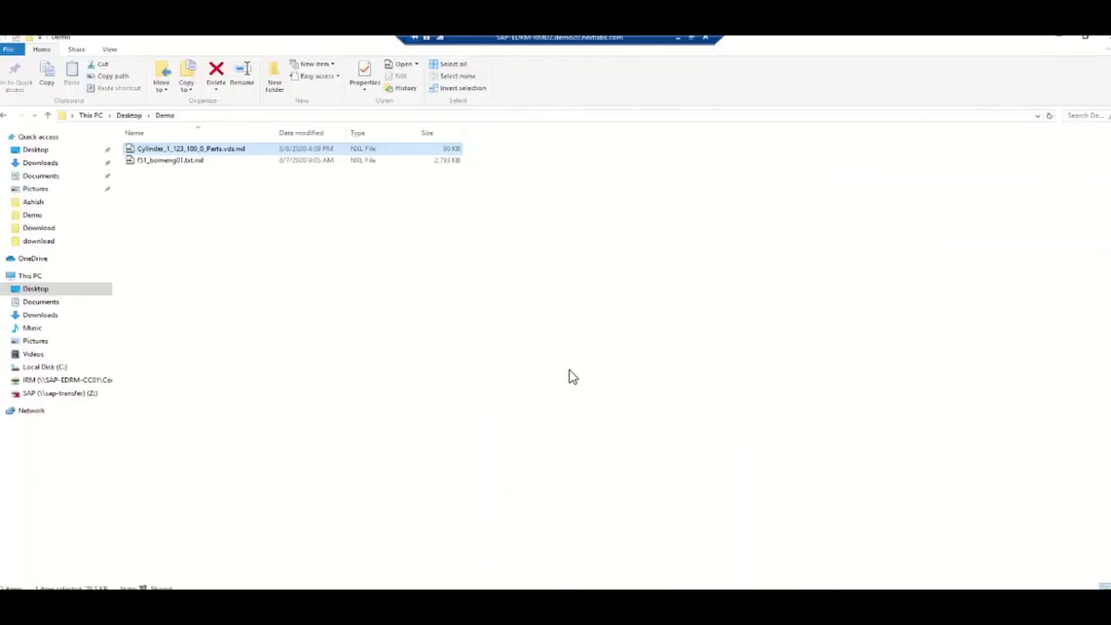
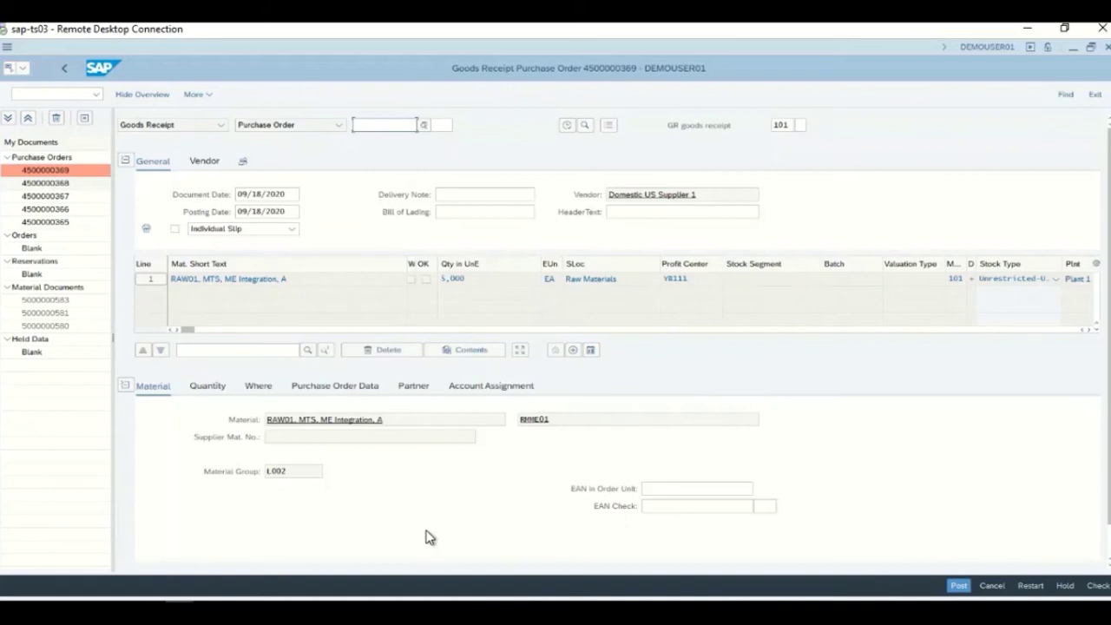
In the General Evaluations report, list the vendor 17300001 purchasing documents created by DEMOUSER01
mouse_move(180, 601)
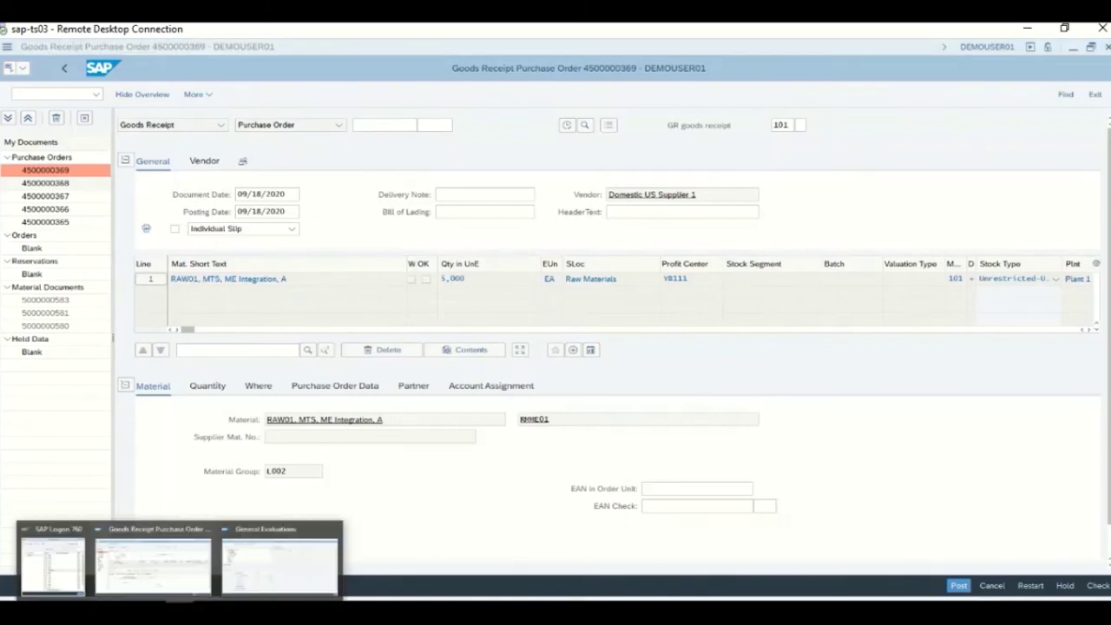
left_click(280, 566)
left_click(283, 581)
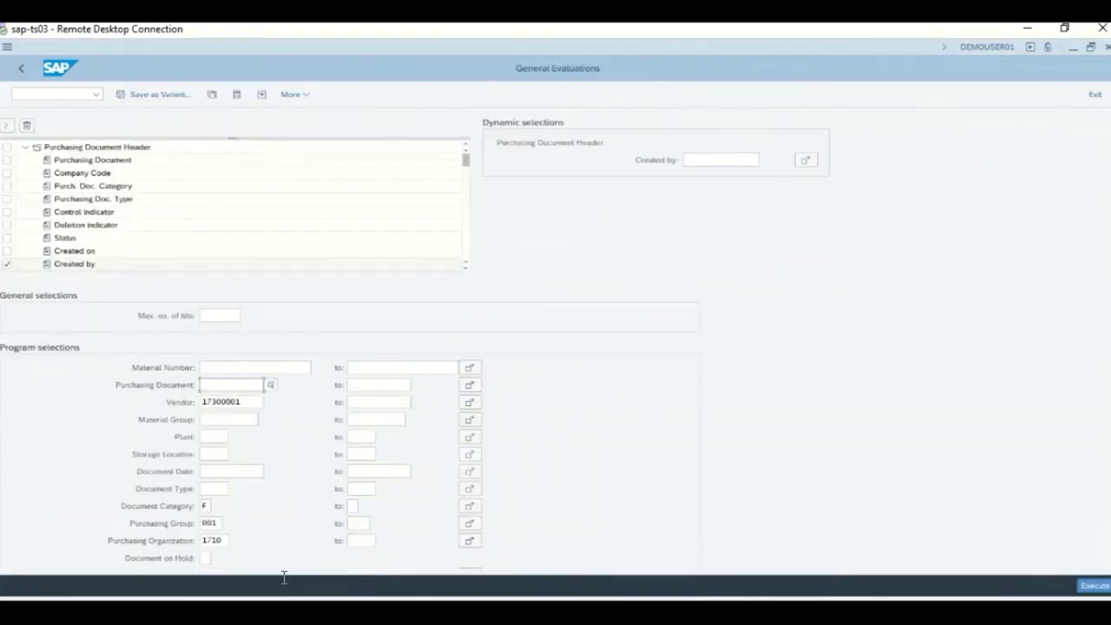
left_click(720, 162)
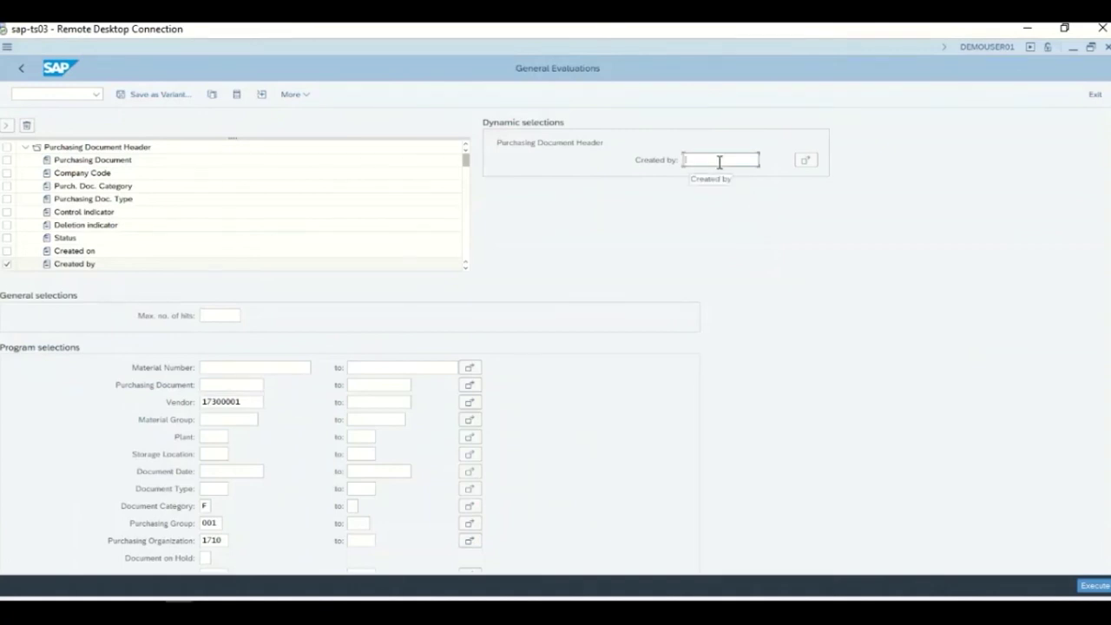
type("D")
left_click(729, 176)
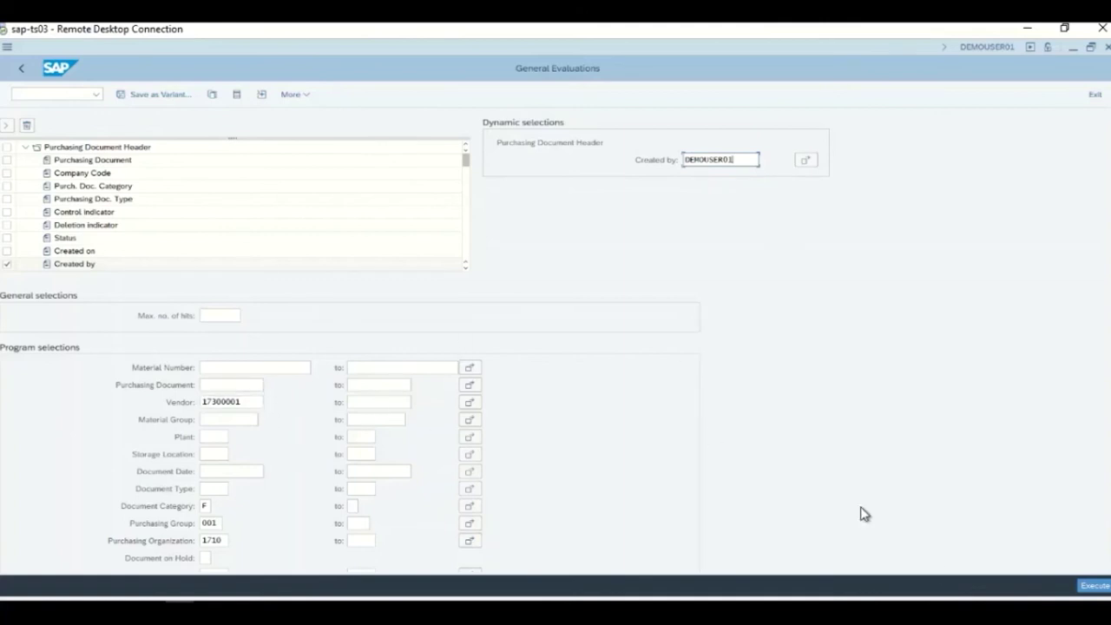
key("F8")
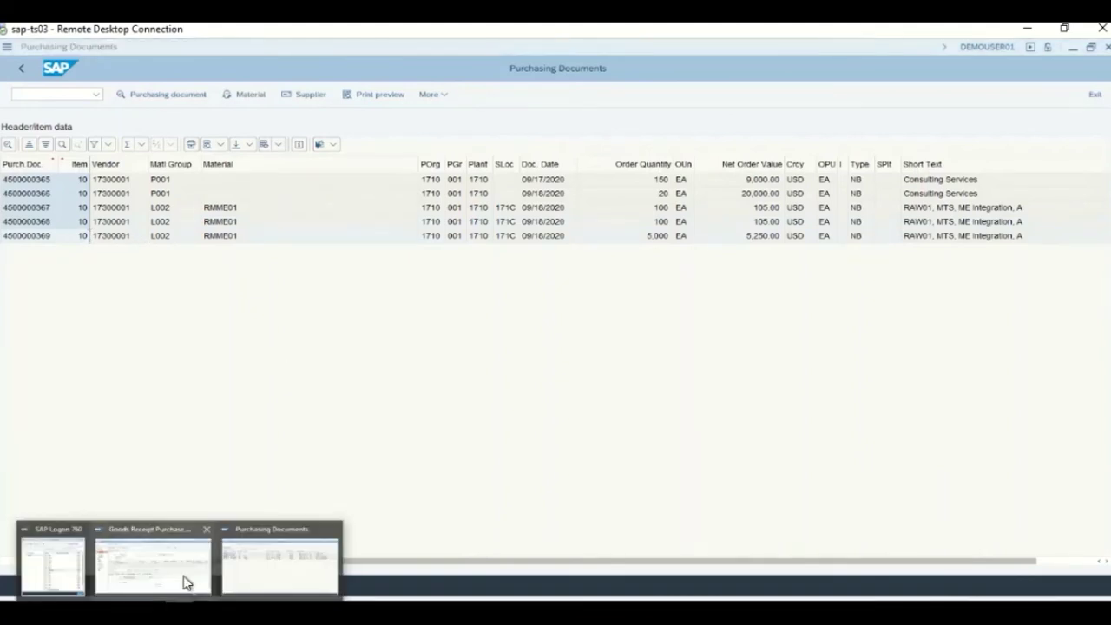
Return to the goods receipt for the 5,000 EA purchase order and set its posting date to 10/17/2018
left_click(183, 576)
left_click(240, 212)
left_click_drag(240, 212, 390, 218)
type("1")
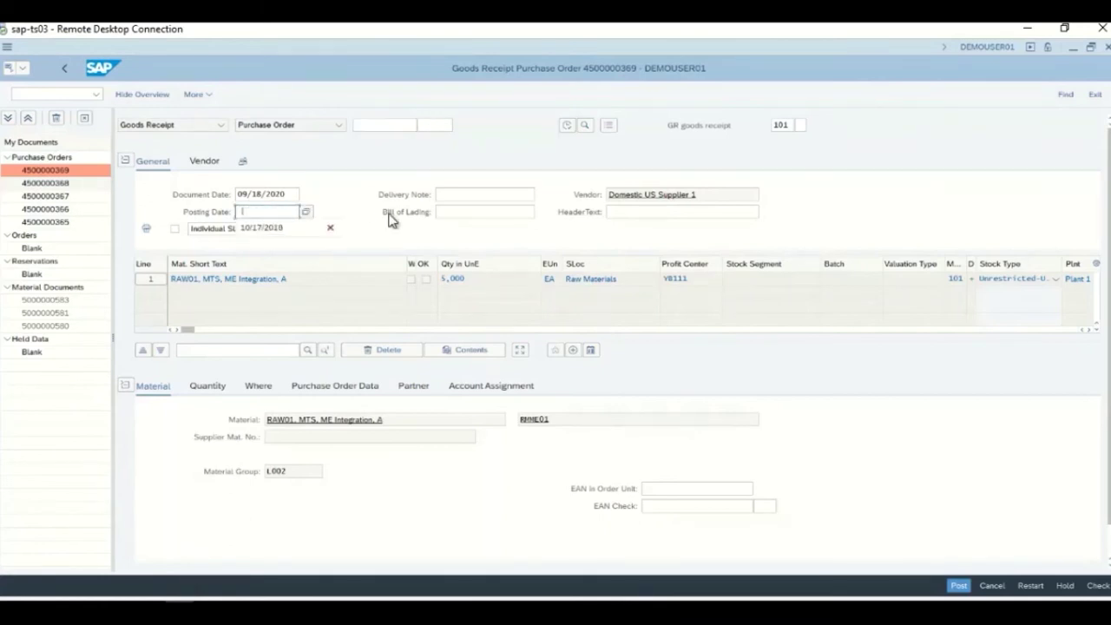
left_click(289, 231)
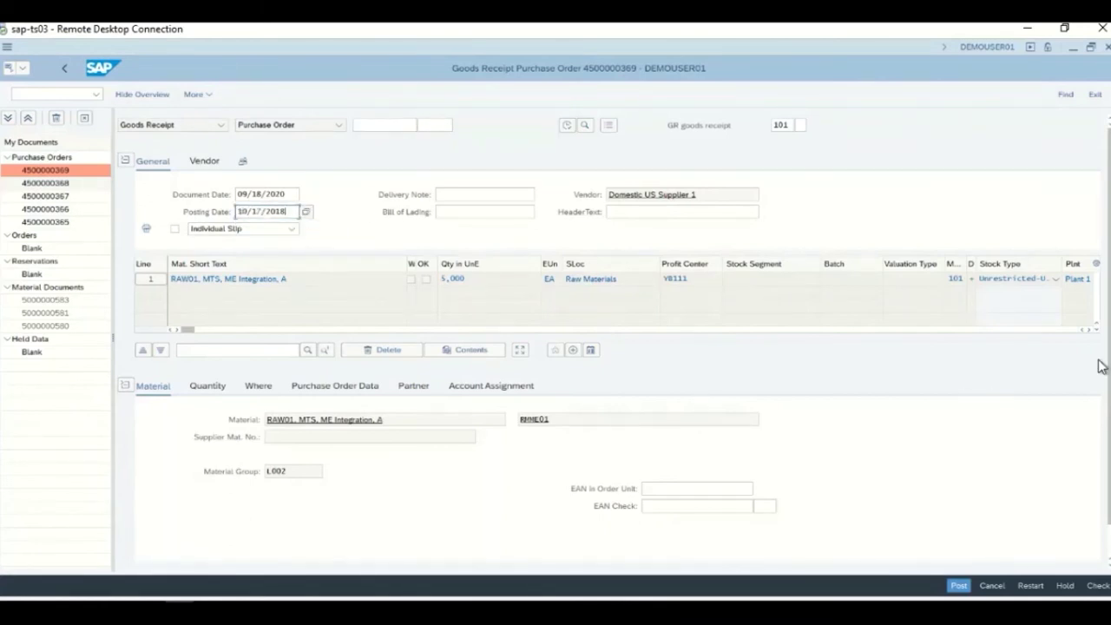
Mark the RAW01 item as OK, try to post the goods receipt, and decline the SOD compliance risk
scroll(1109, 332, "down", 1)
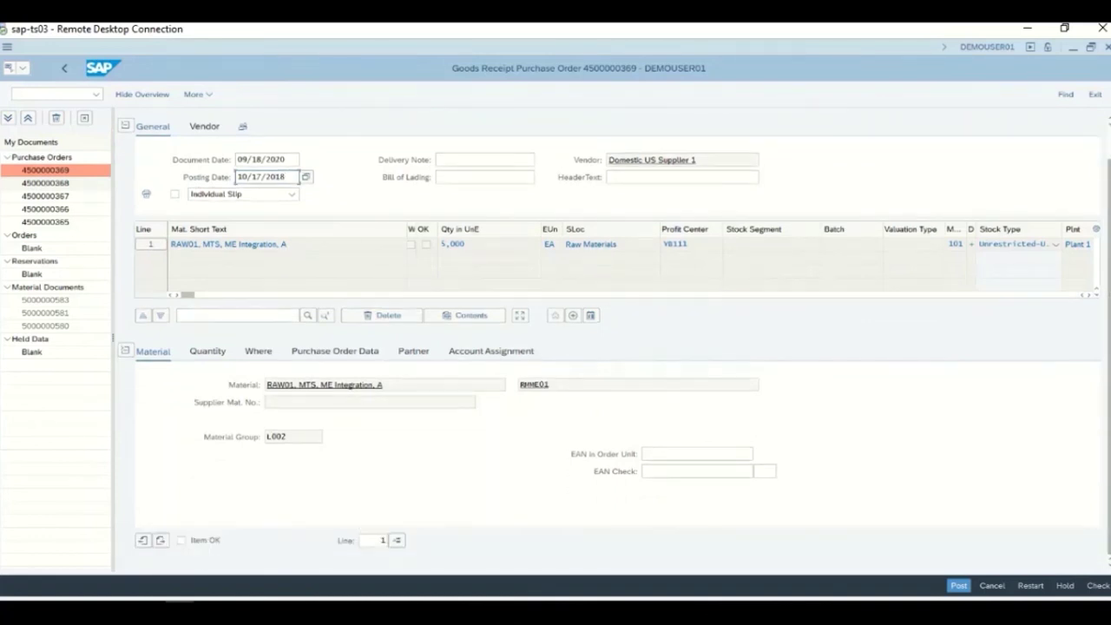
left_click(180, 540)
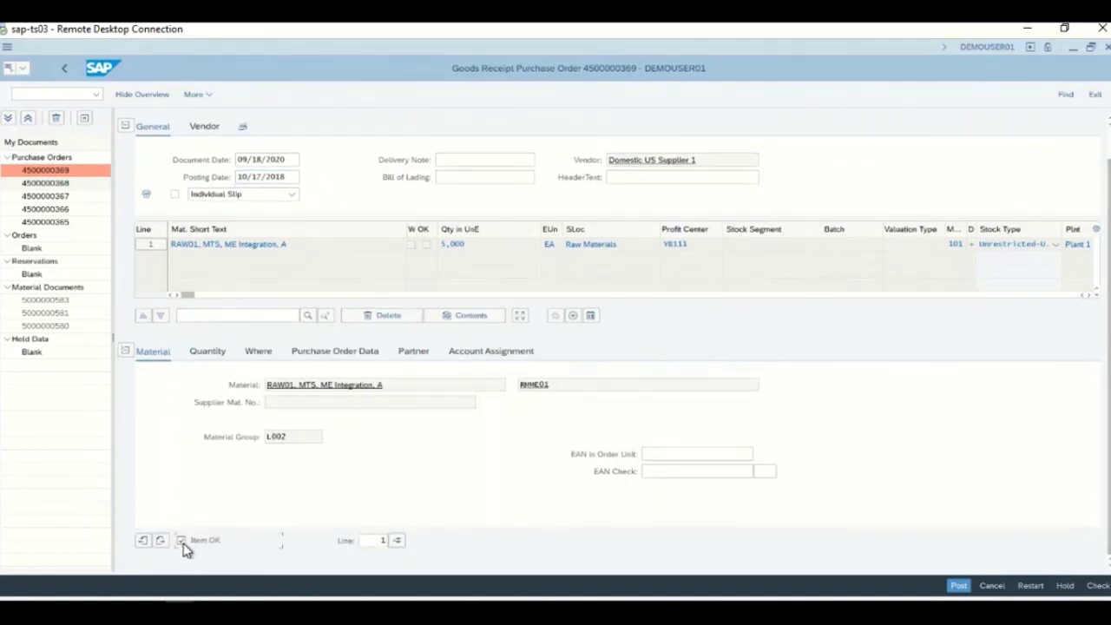
left_click(959, 587)
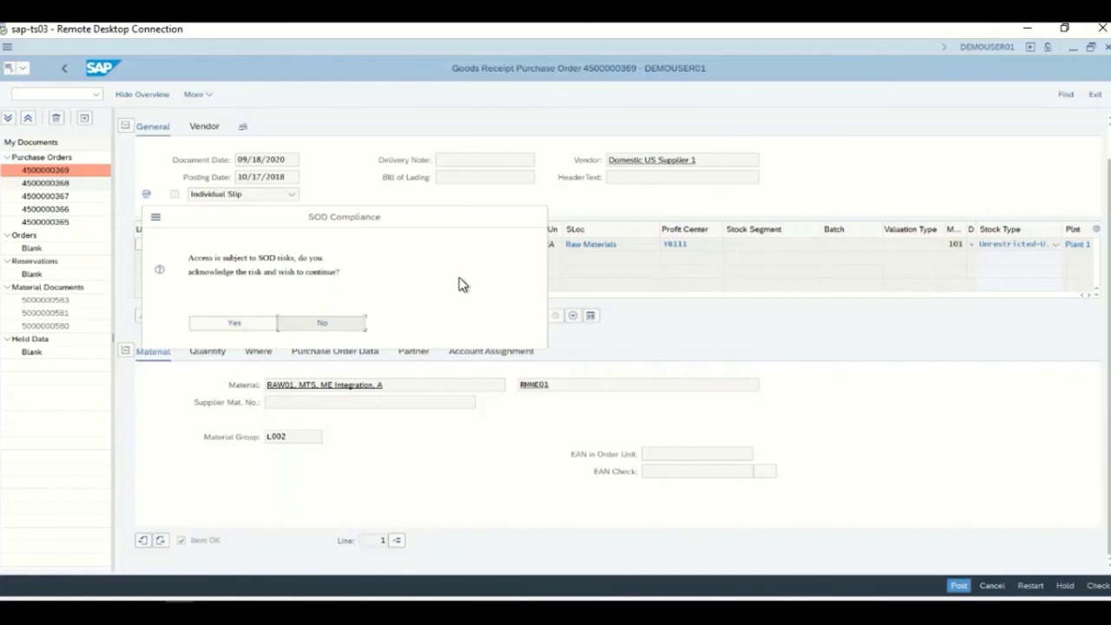
left_click(323, 326)
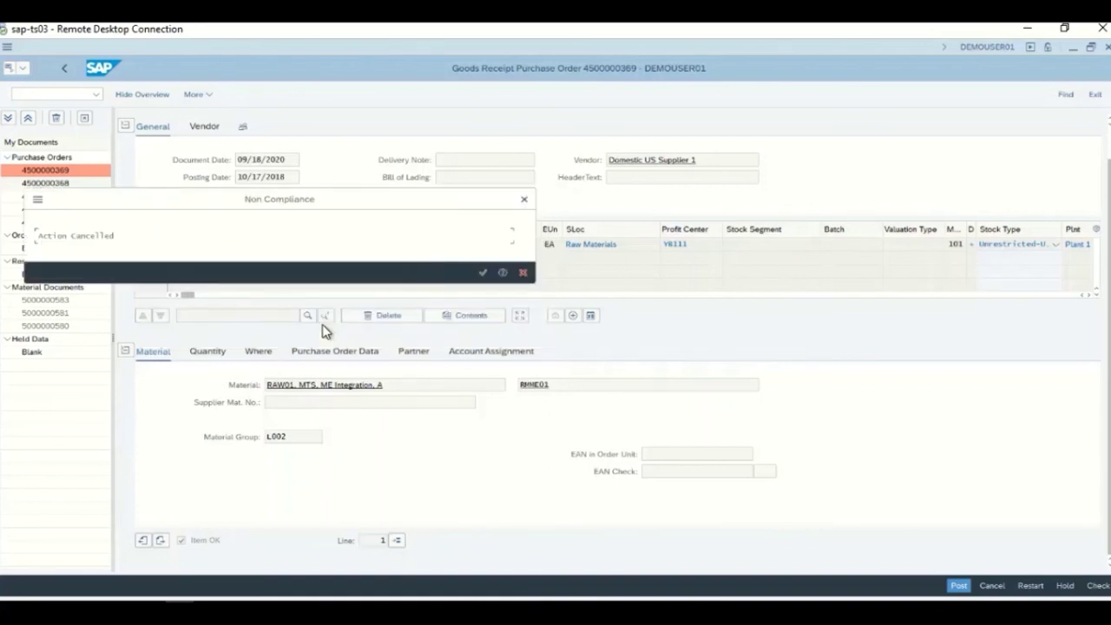
left_click(483, 273)
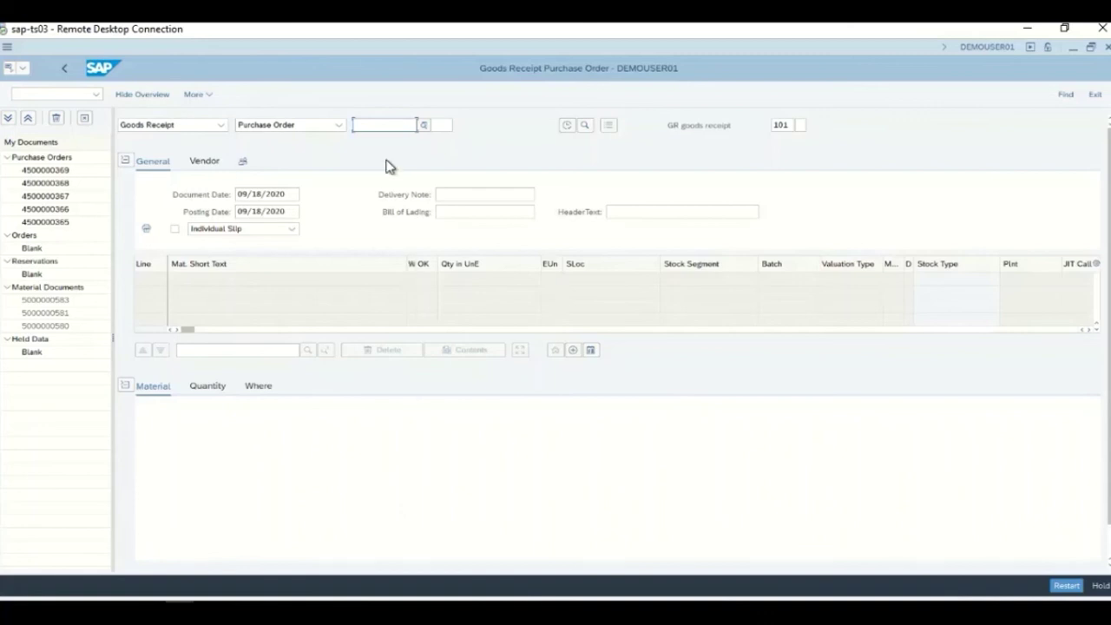
Reopen the 5,000 EA purchase order for goods receipt and set the posting date to 10/17/2018
double_click(57, 171)
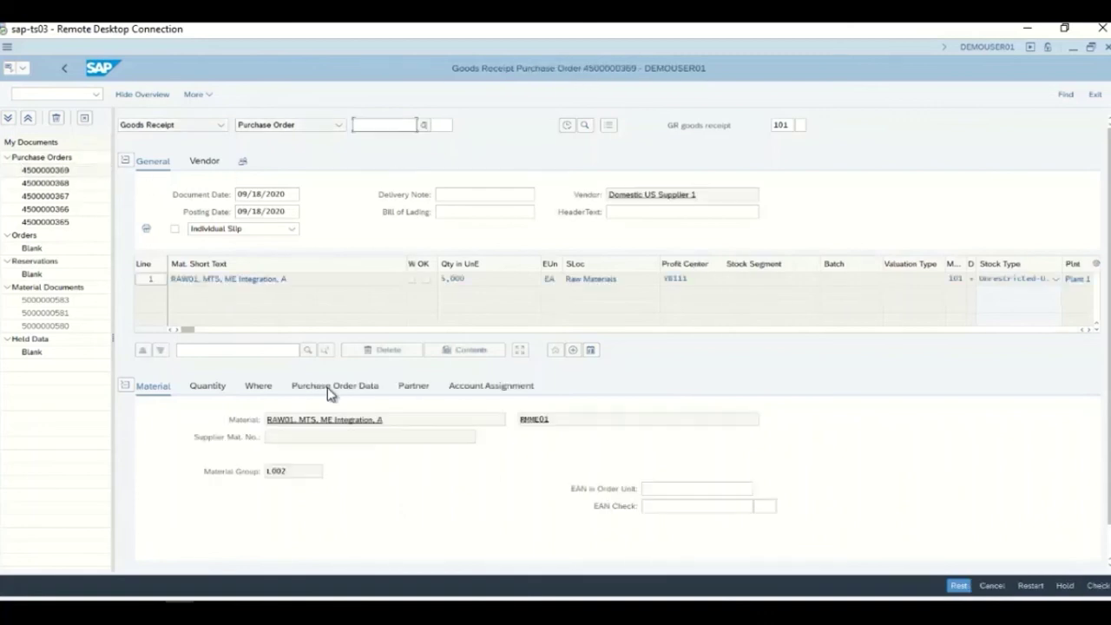
left_click_drag(284, 212, 236, 212)
type("1")
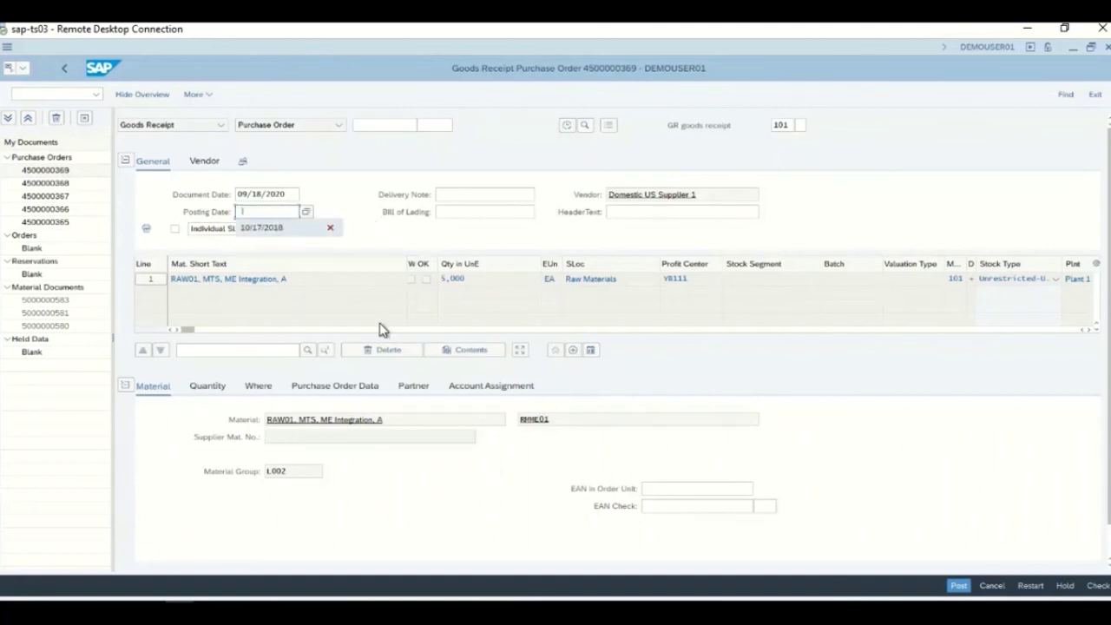
left_click(286, 229)
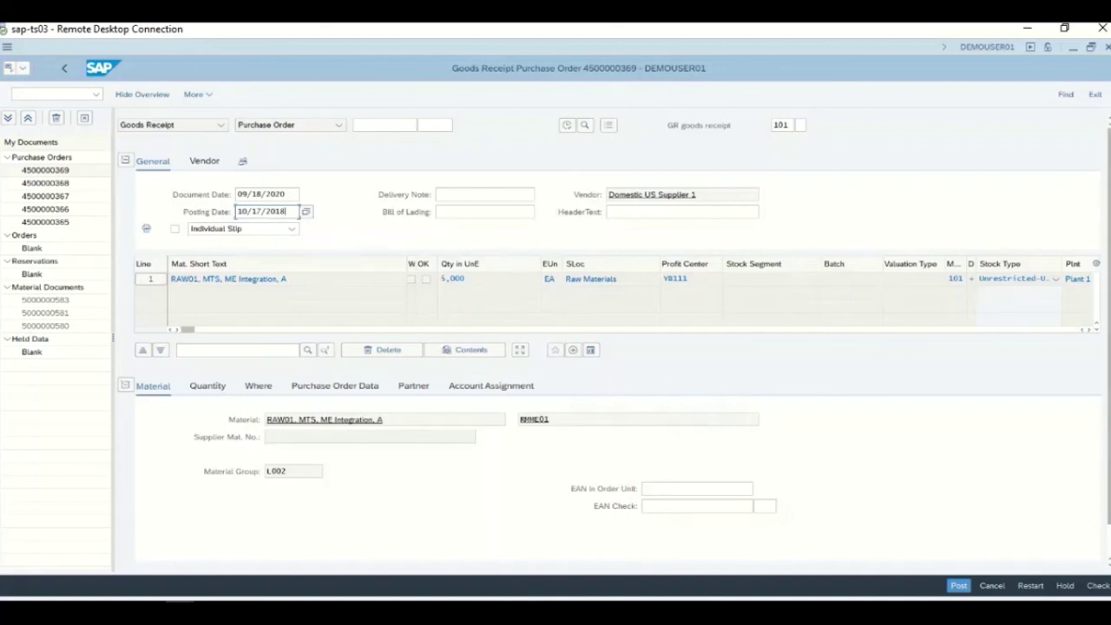
Mark the RAW01 item as OK and post the goods receipt, acknowledging the SOD compliance risk
left_click_drag(1109, 499, 1109, 519)
left_click(181, 541)
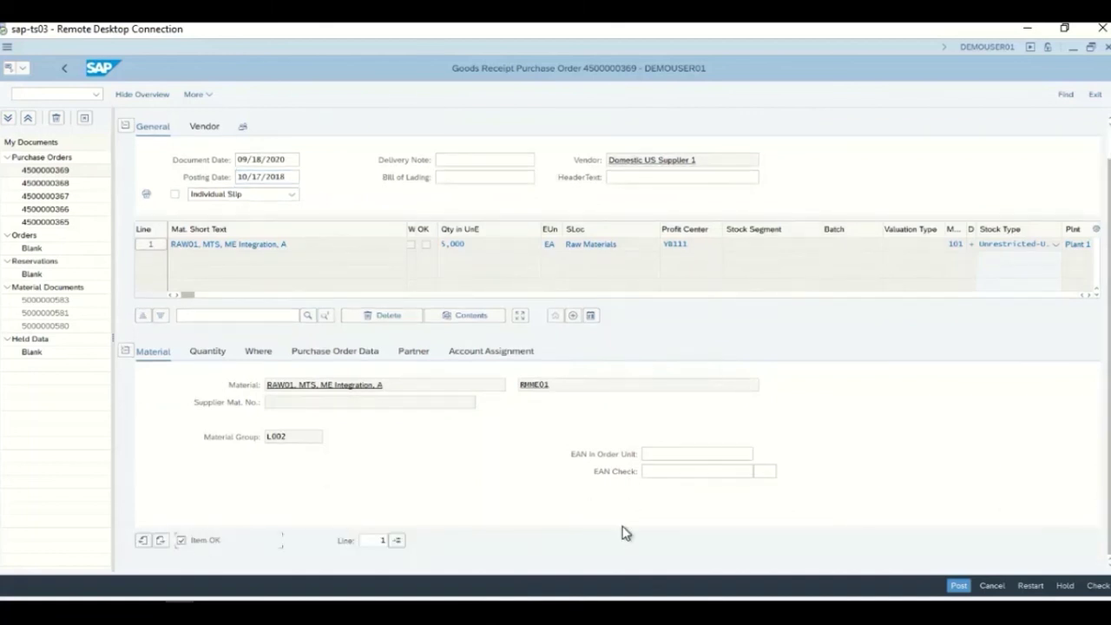
left_click(958, 586)
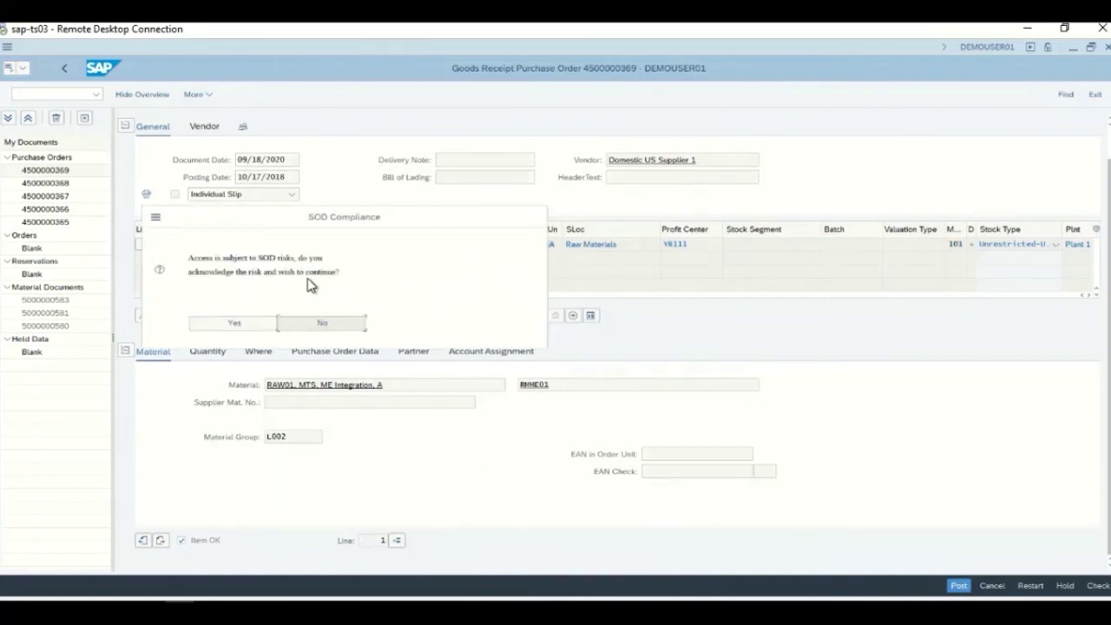
left_click(222, 323)
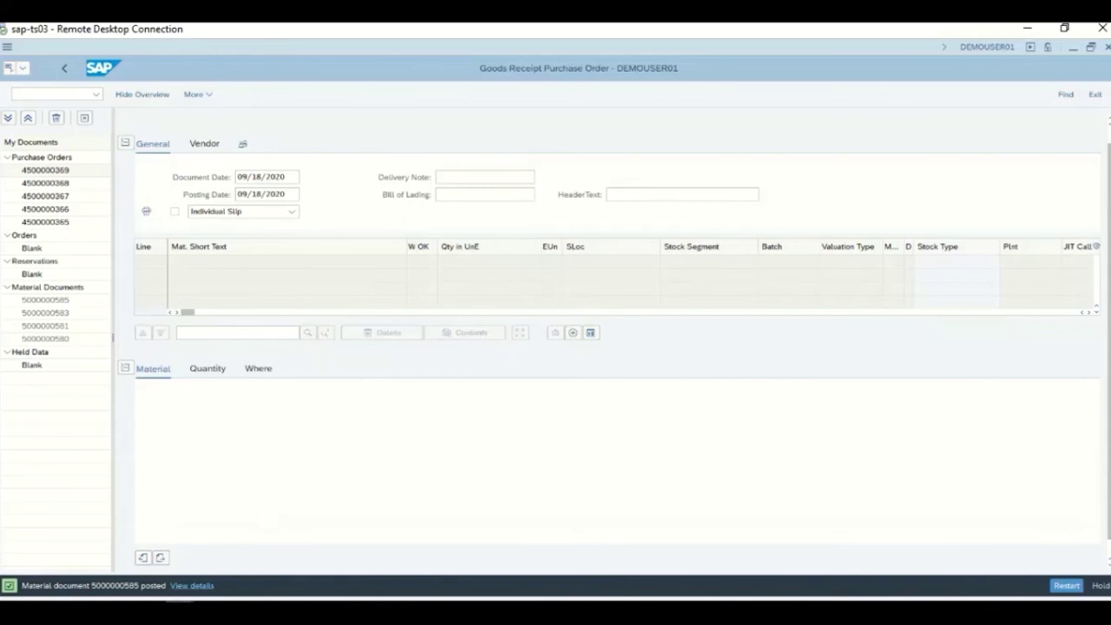
Return to the General Evaluations report, add the Created by dynamic selection, and list the purchasing documents created by DEMOUSER02
left_click(292, 551)
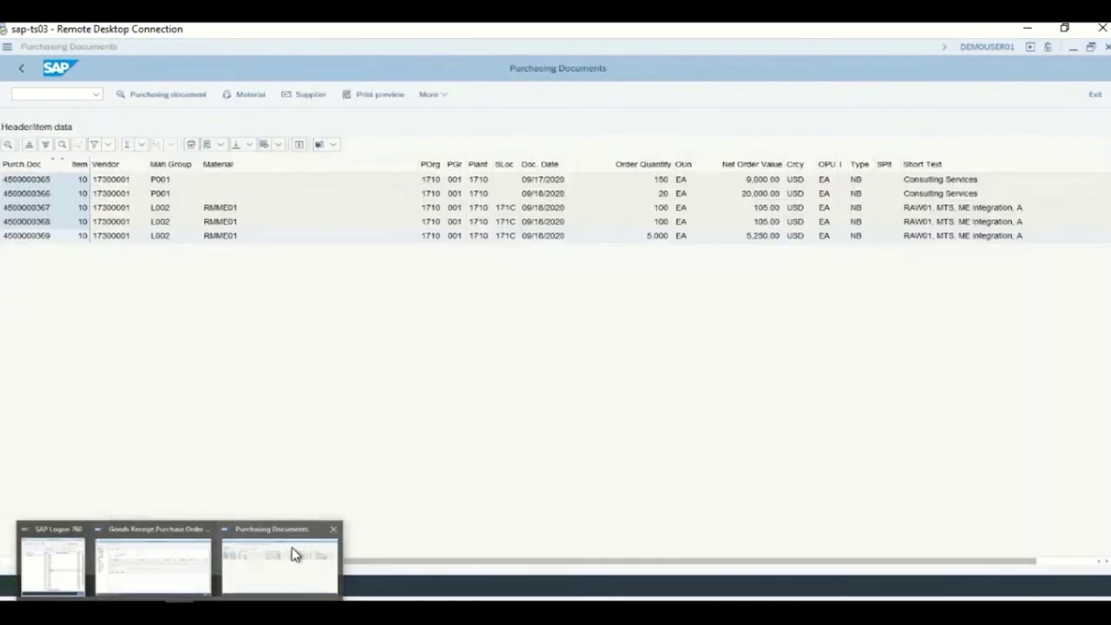
left_click(22, 68)
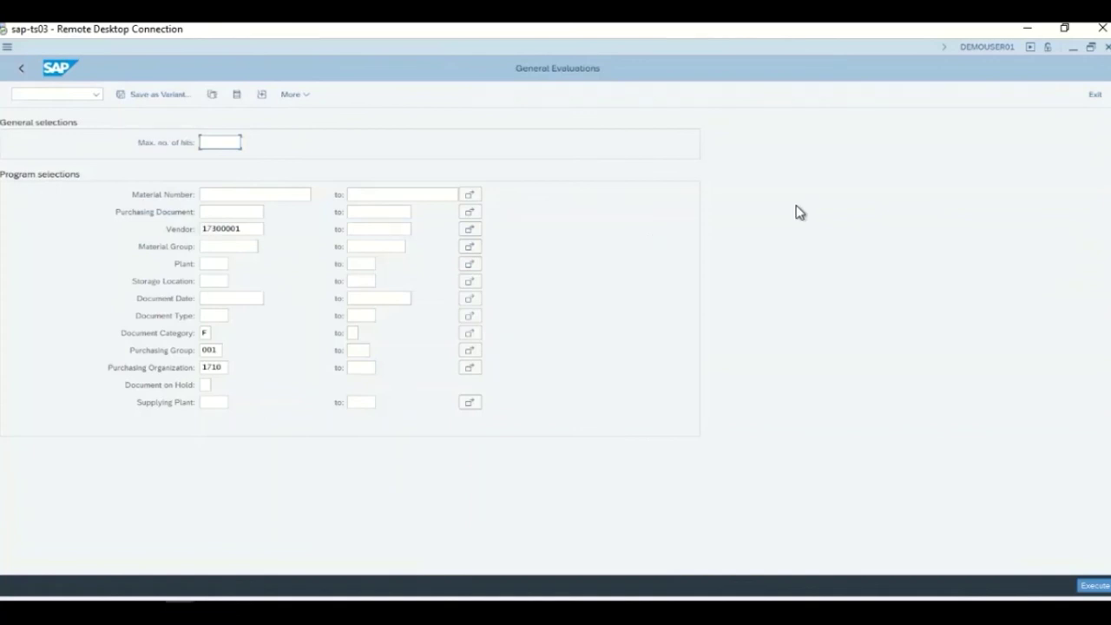
left_click(236, 94)
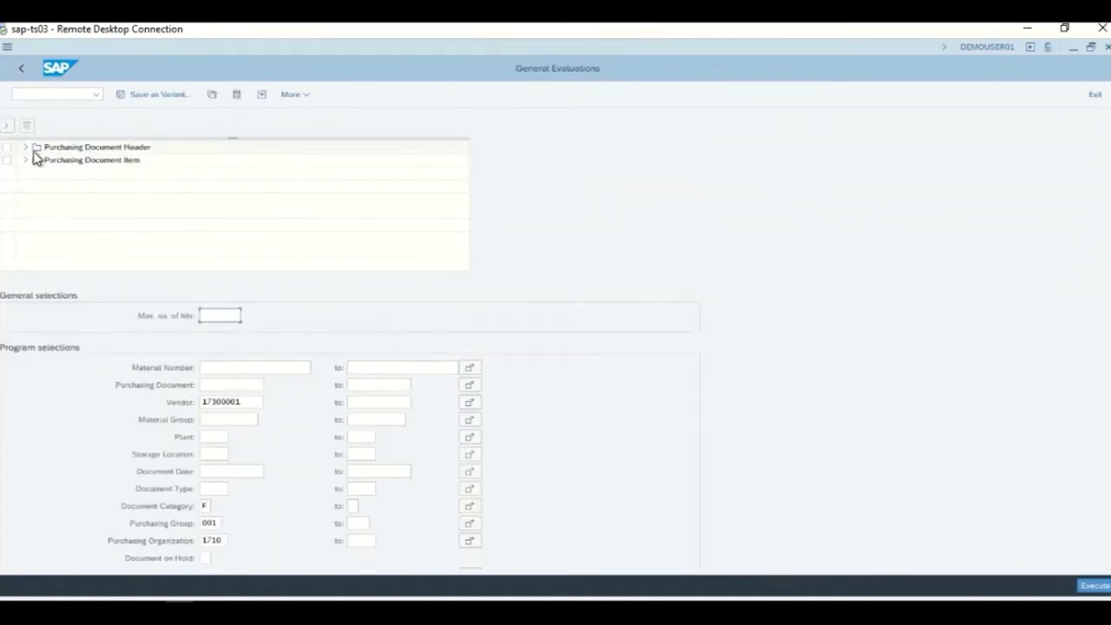
left_click(31, 149)
double_click(90, 265)
left_click(714, 158)
type("DEMOUSER02")
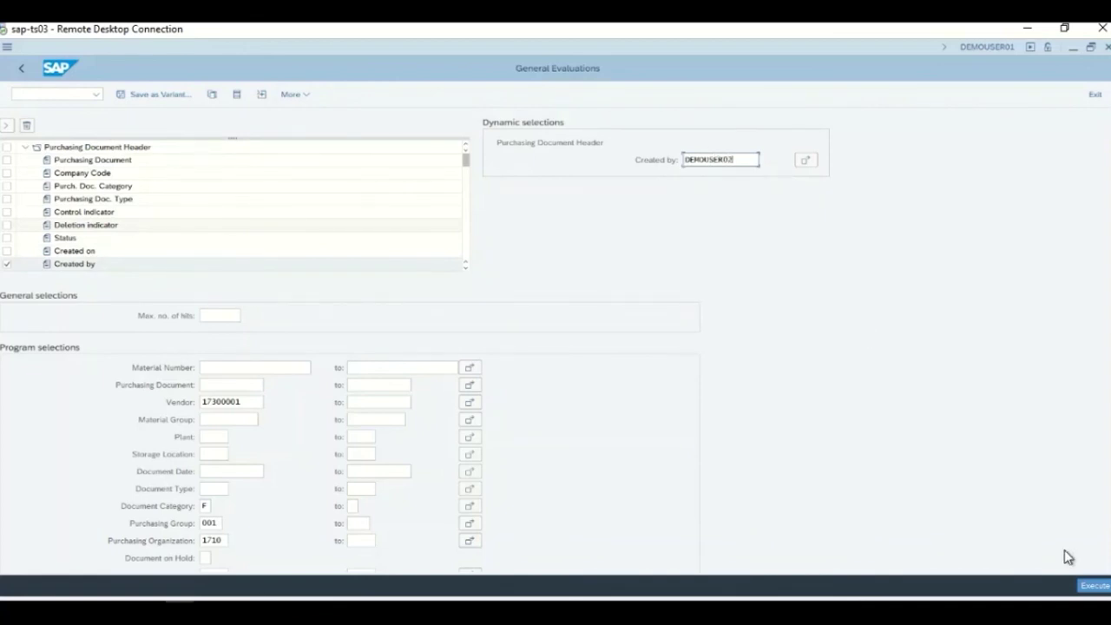
left_click(1093, 586)
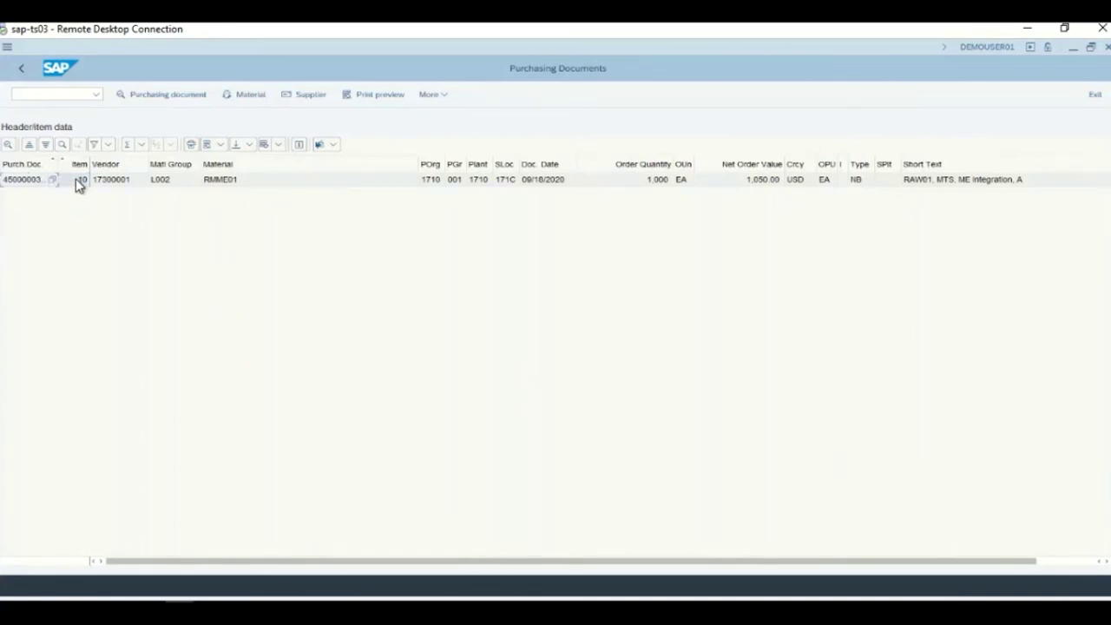
Restart the goods receipt transaction with /nmigo and load the purchase order created by DEMOUSER02
mouse_move(179, 587)
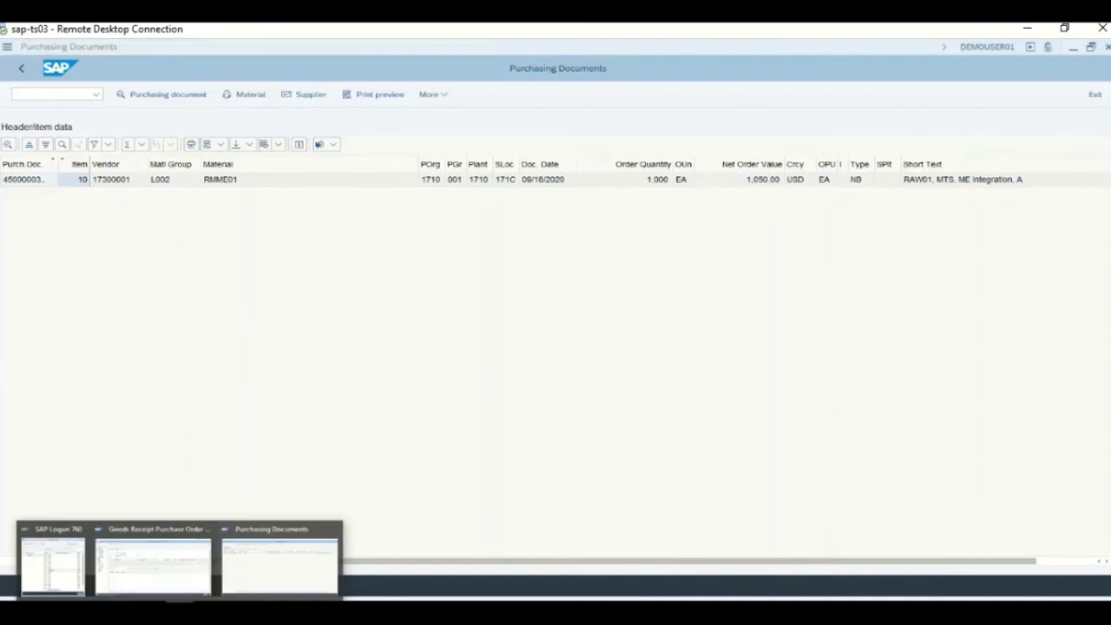
left_click(179, 553)
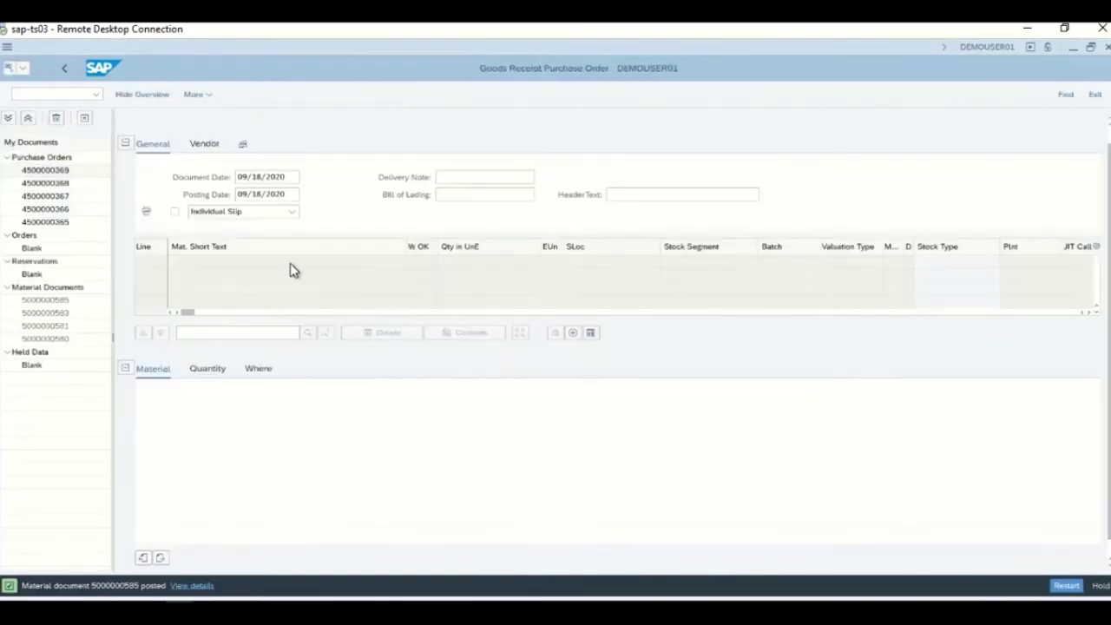
left_click(63, 94)
type("/nmigo")
key("Return")
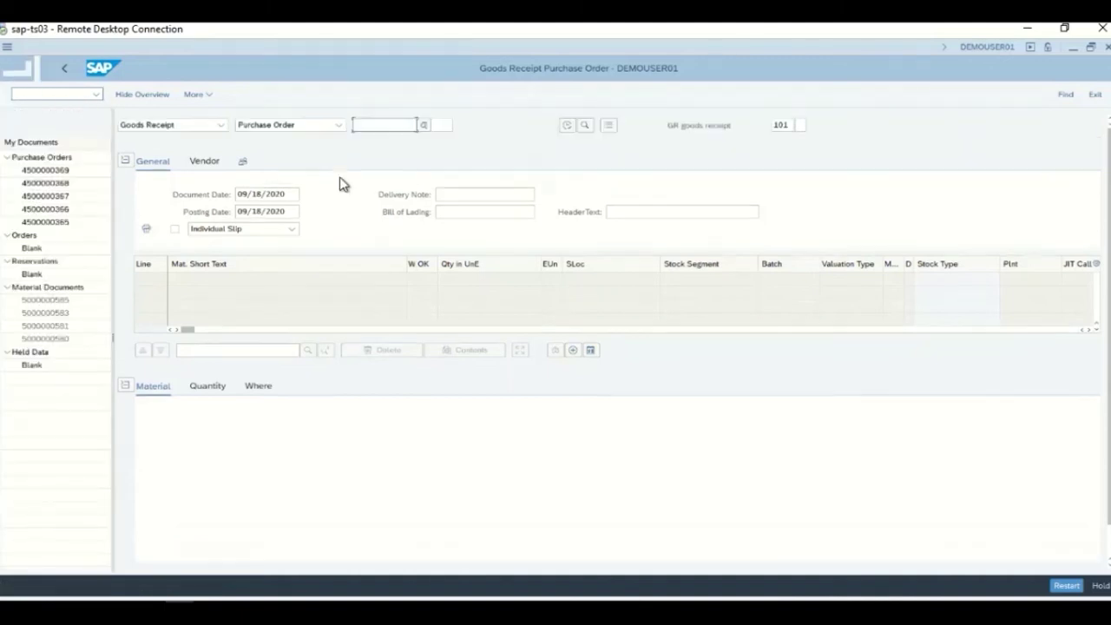
key("ctrl+v")
key("Return")
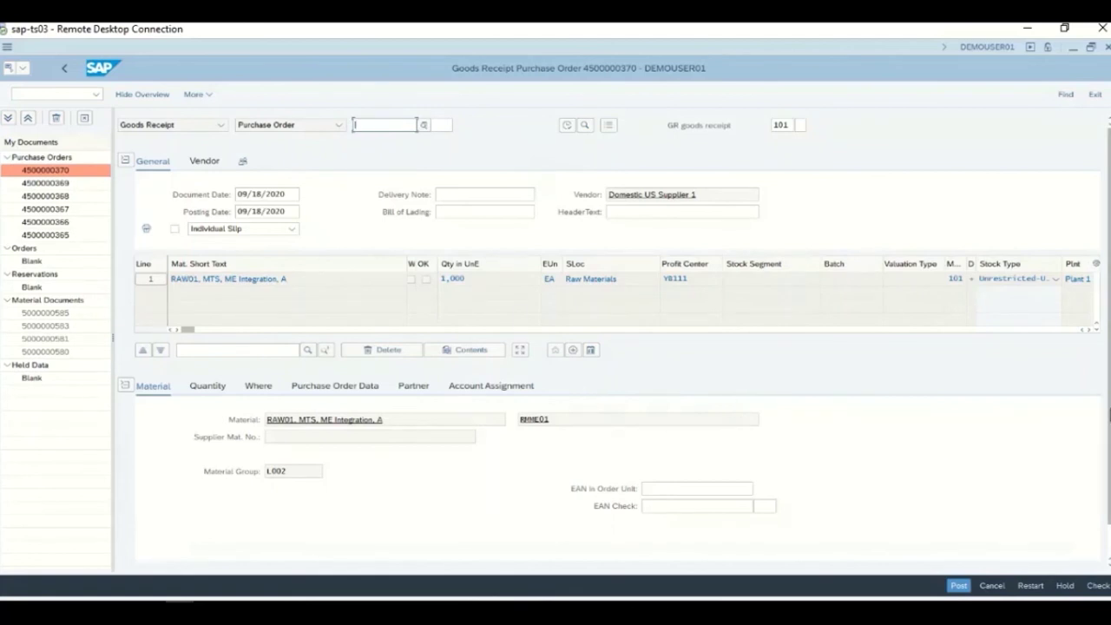
Mark the 1,000 EA item as OK, try to post the goods receipt, and close the log window
scroll(1109, 416, "down", 1)
left_click(181, 540)
left_click(960, 587)
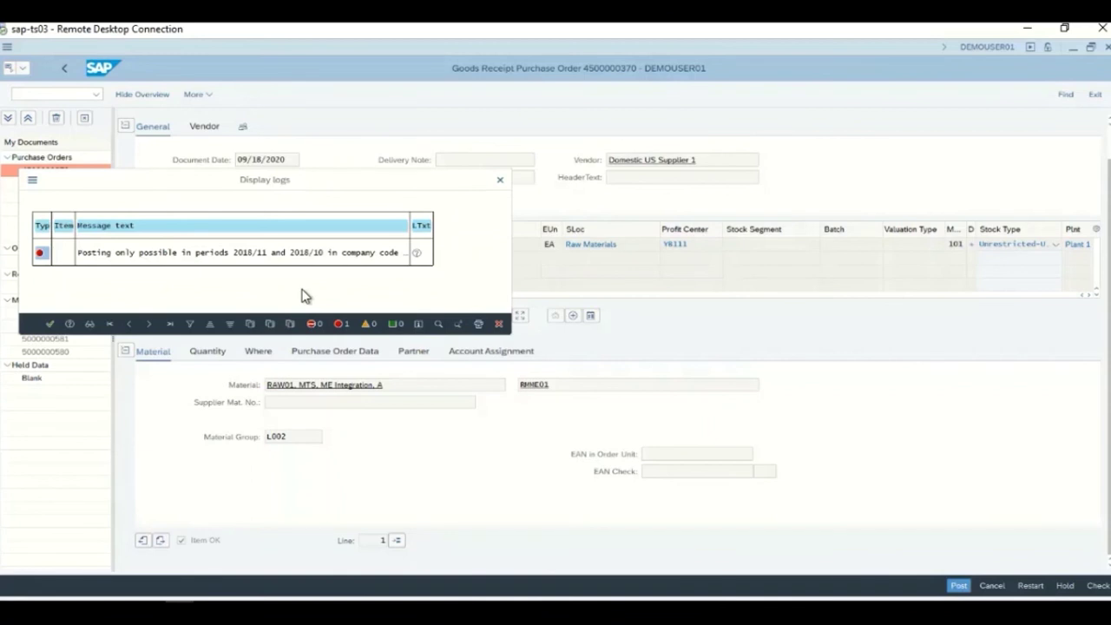
left_click(501, 182)
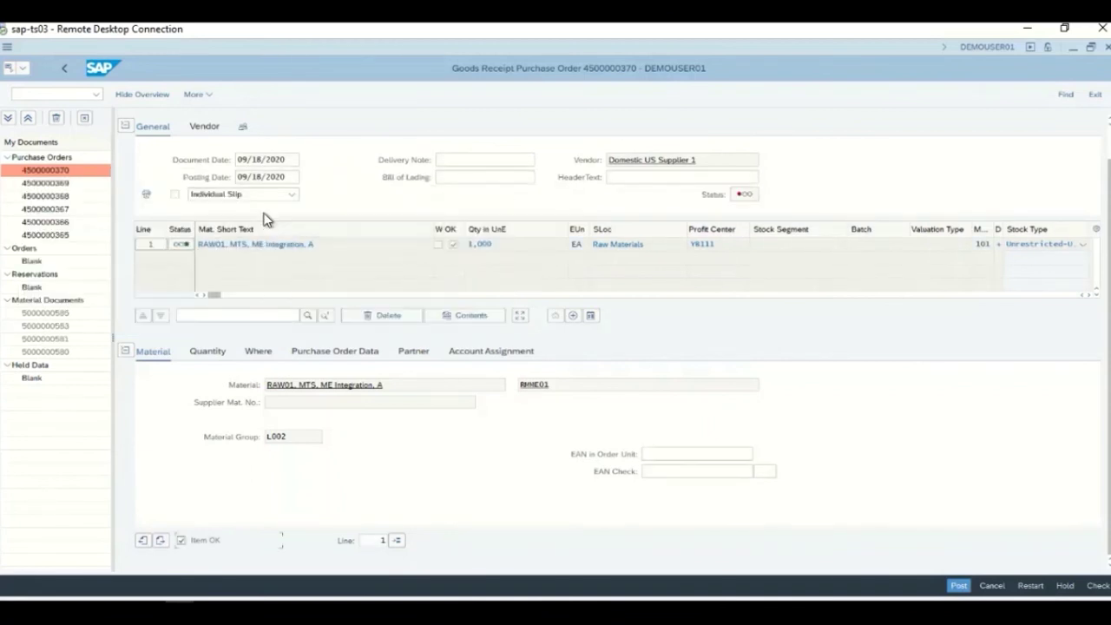
Set the posting date to 10/17/2018 and post the goods receipt for DEMOUSER02's purchase order
left_click(266, 181)
key("ctrl+a")
key("BackSpace")
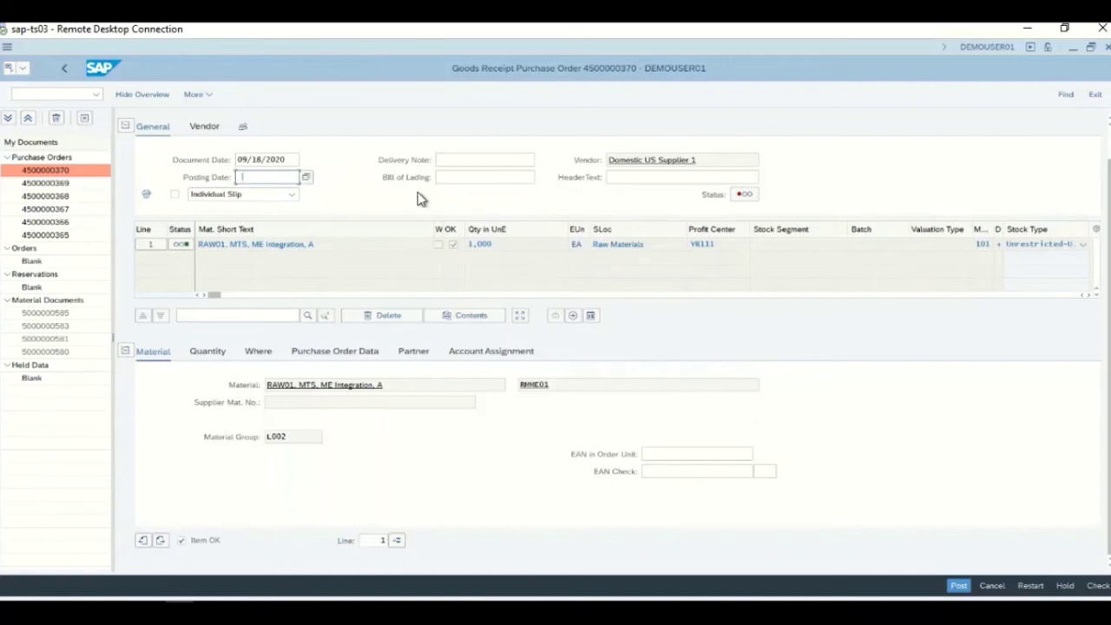
left_click(279, 195)
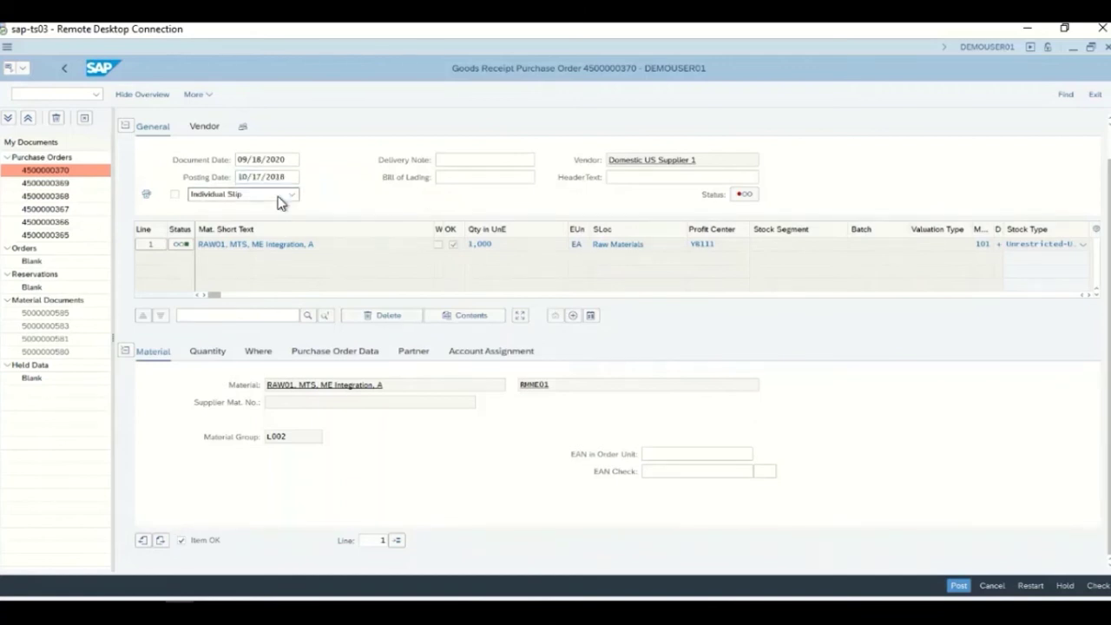
left_click(958, 587)
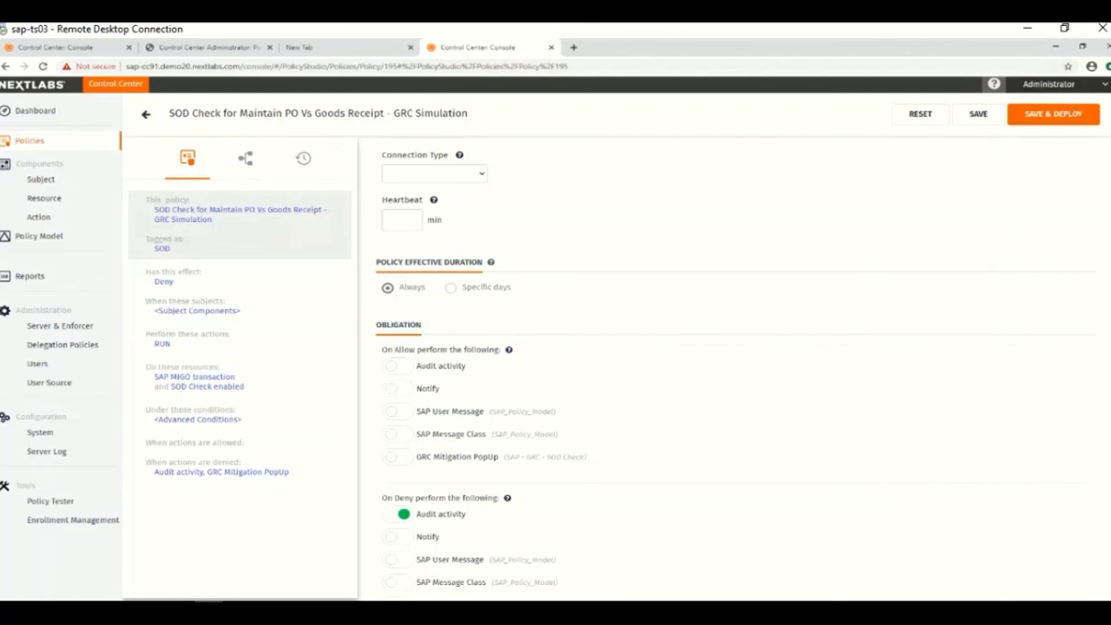
In NextLabs Control Center, review the resource components, action components and obligations of the SOD Check for Maintain PO Vs Goods Receipt policy
scroll(733, 364, "up", 5)
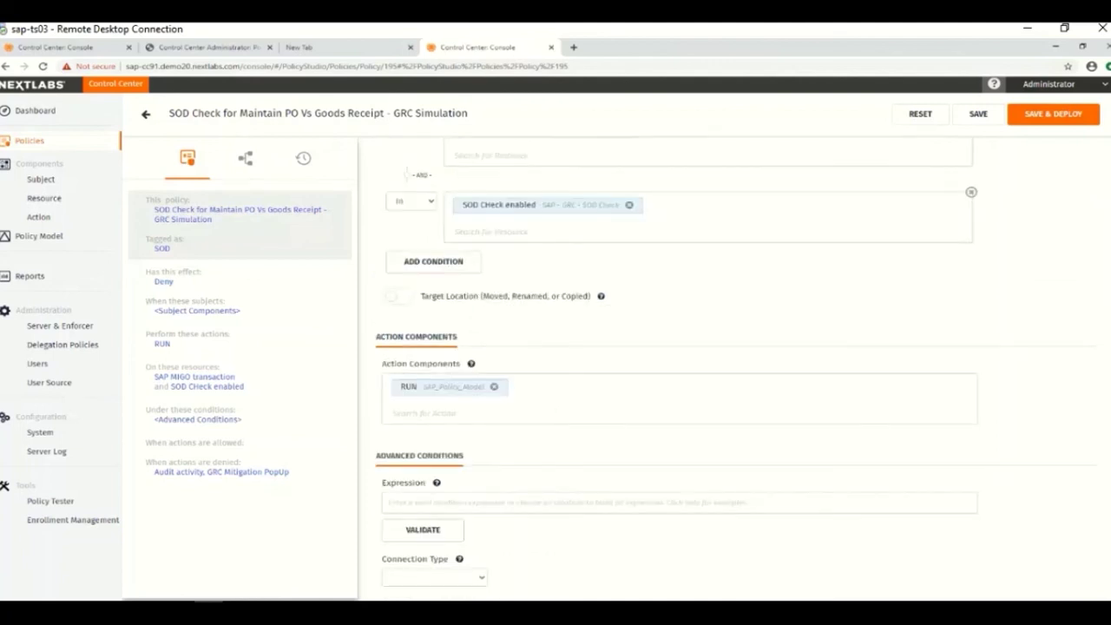
scroll(973, 304, "up", 3)
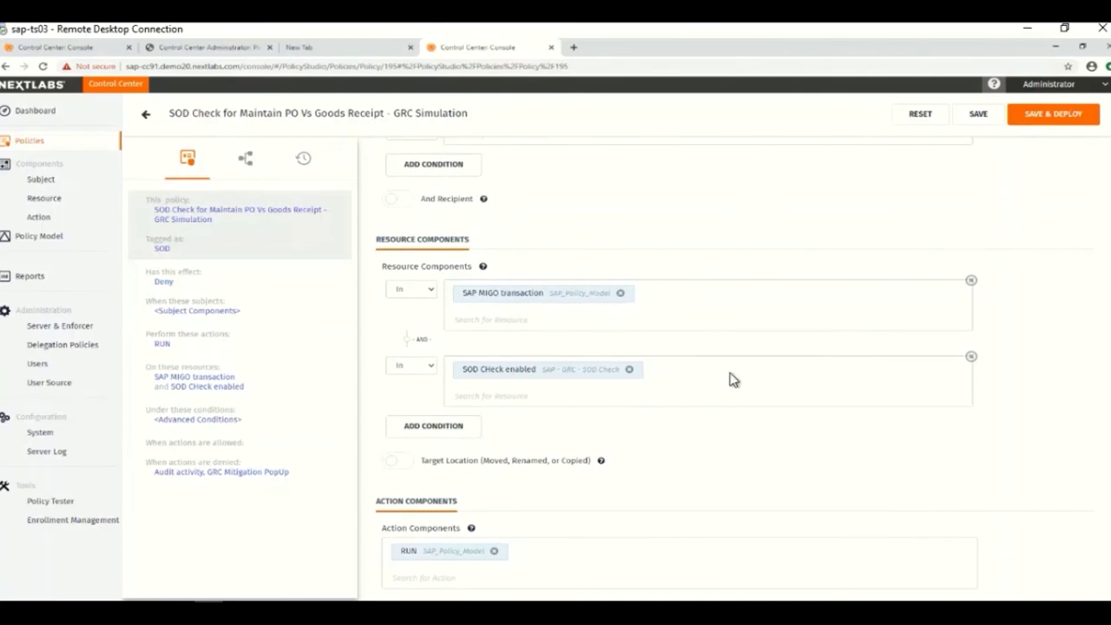
scroll(1108, 503, "down", 9)
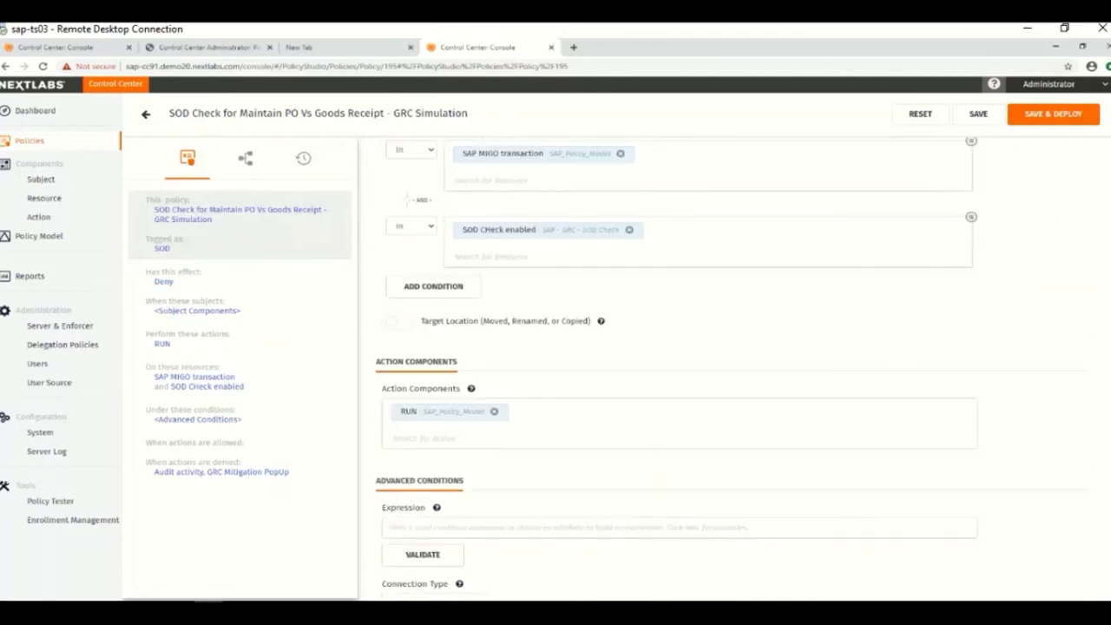
scroll(1109, 504, "down", 3)
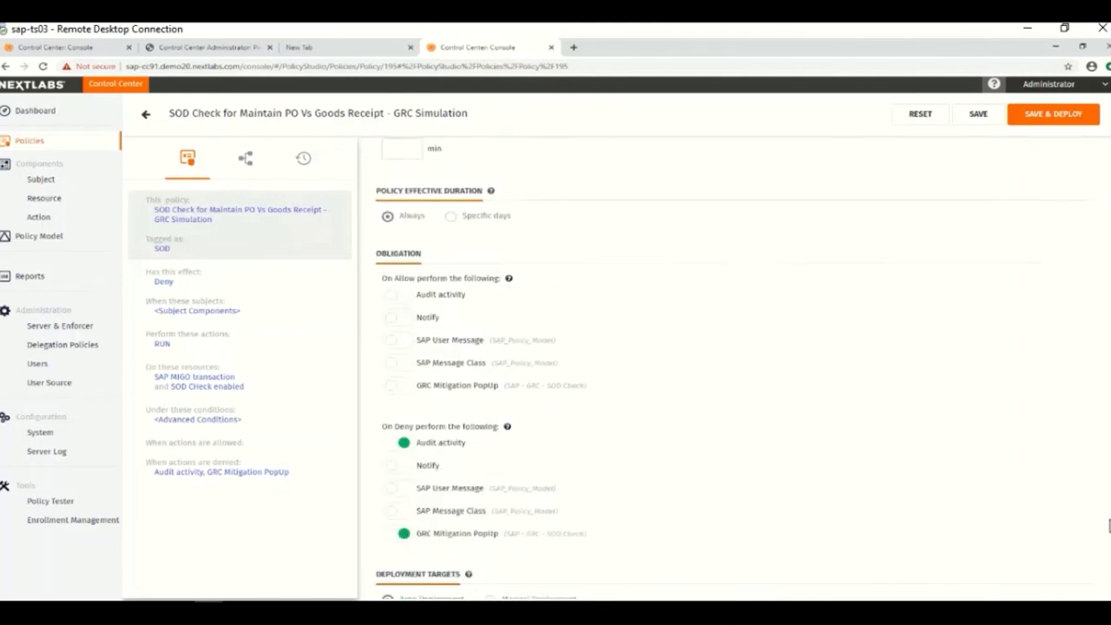